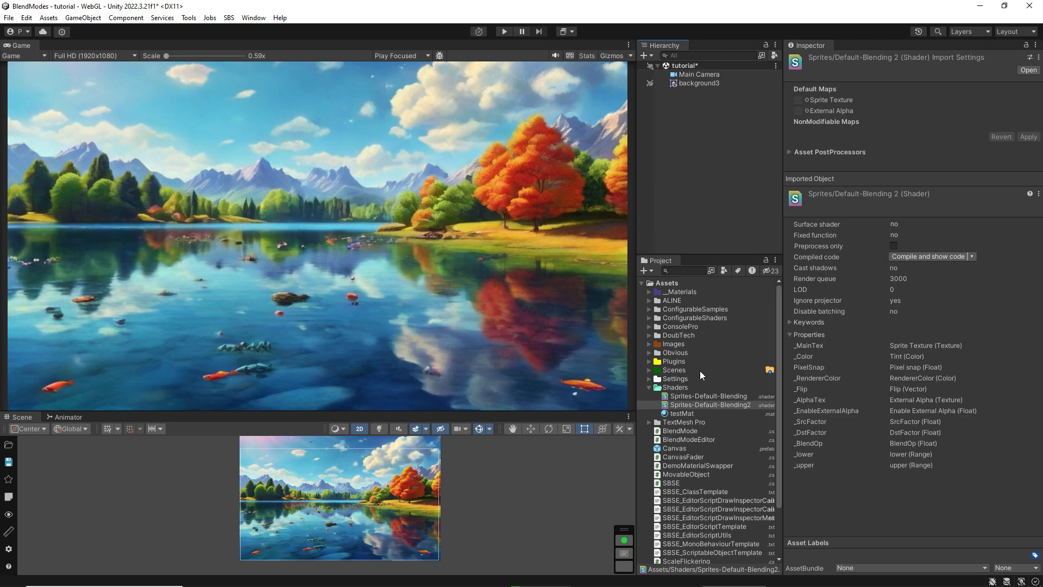
- Place test image 9 in the scene, scale it to about 2.06 by 1.96, and position it around X -5.4, Y 2.97
{"action": "left_click", "coordinate": [649, 344]}
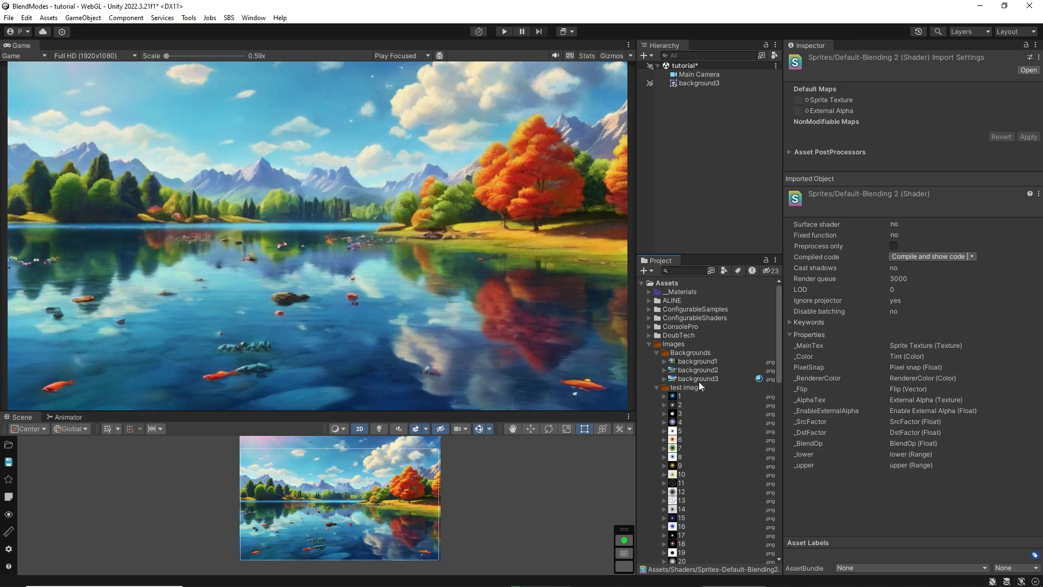
{"action": "scroll", "coordinate": [695, 382], "scroll_direction": "down", "scroll_amount": 5}
{"action": "scroll", "coordinate": [685, 384], "scroll_direction": "down", "scroll_amount": 5}
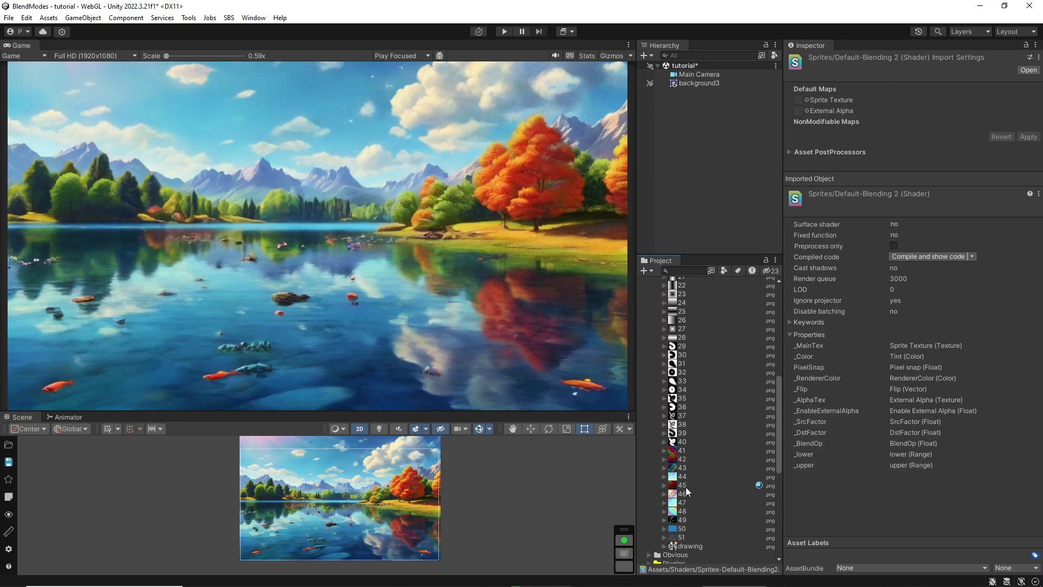
{"action": "scroll", "coordinate": [677, 380], "scroll_direction": "up", "scroll_amount": 8}
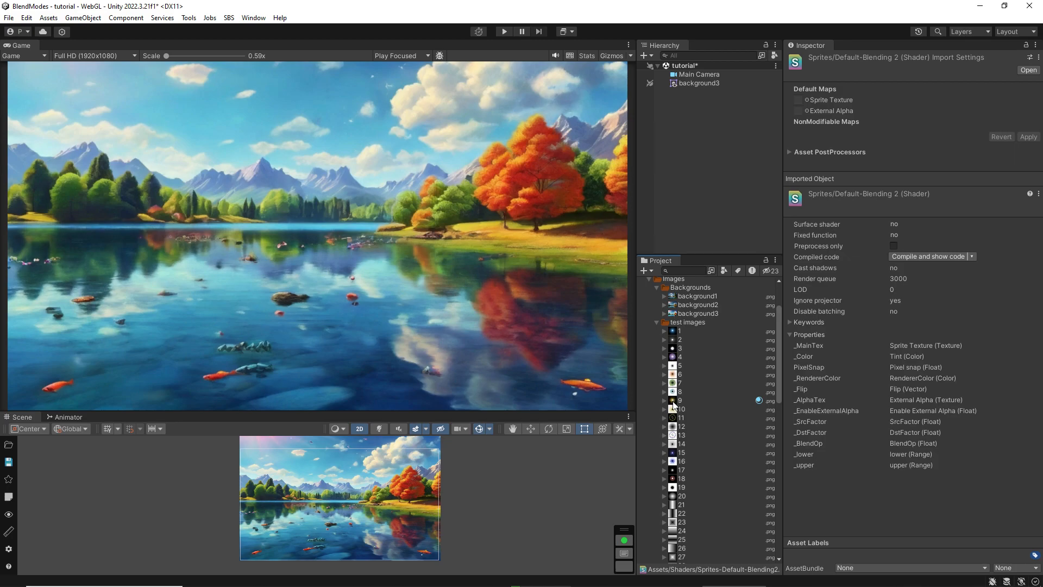
{"action": "left_click_drag", "start_coordinate": [674, 402], "coordinate": [286, 487]}
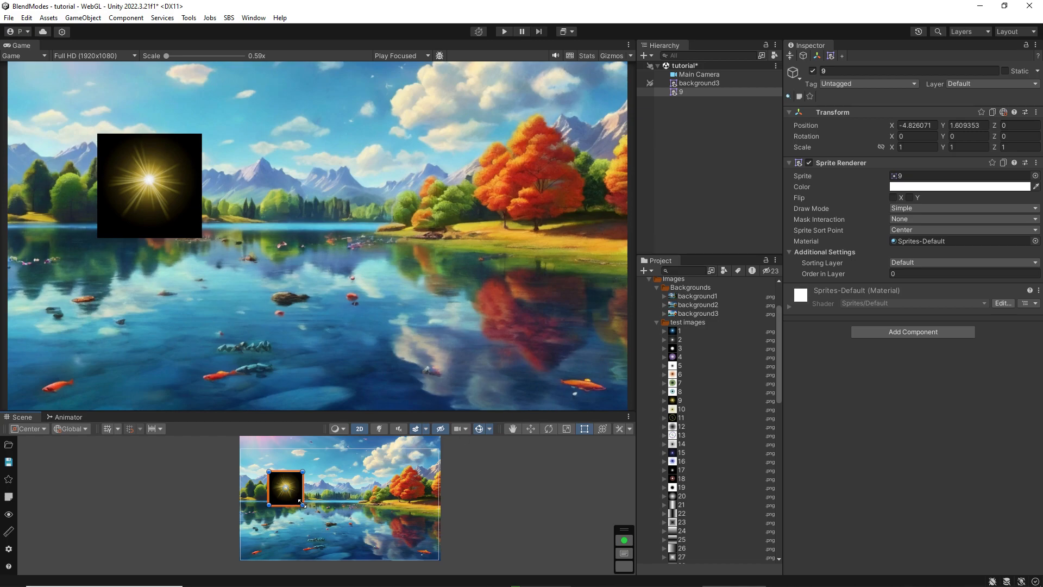
{"action": "left_click_drag", "start_coordinate": [303, 505], "coordinate": [292, 483]}
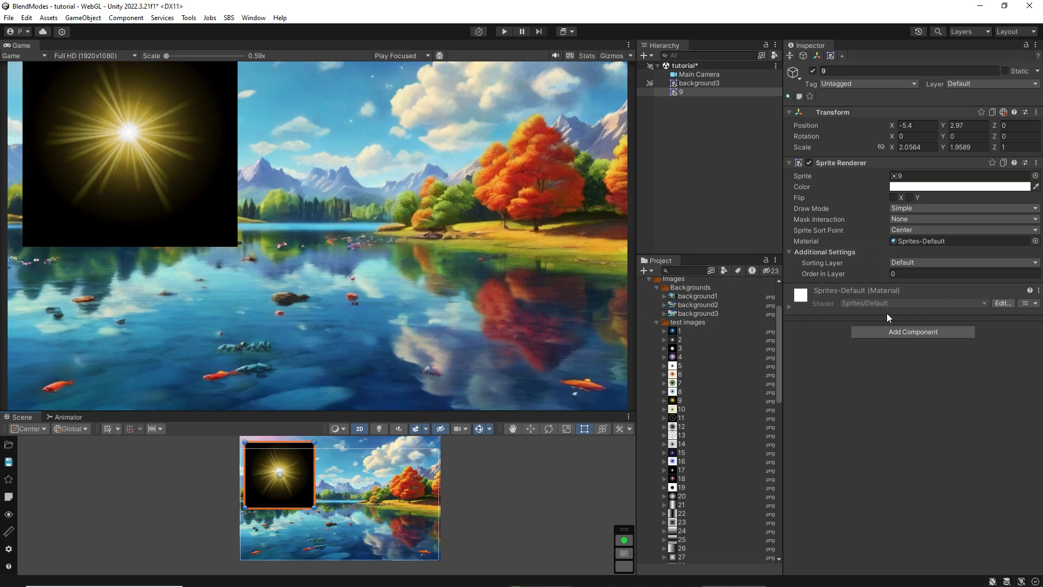
- Add the BlendMode component to sprite 9 and set its simple blend mode to Additive
{"action": "left_click", "coordinate": [892, 333]}
{"action": "type", "text": "ble"}
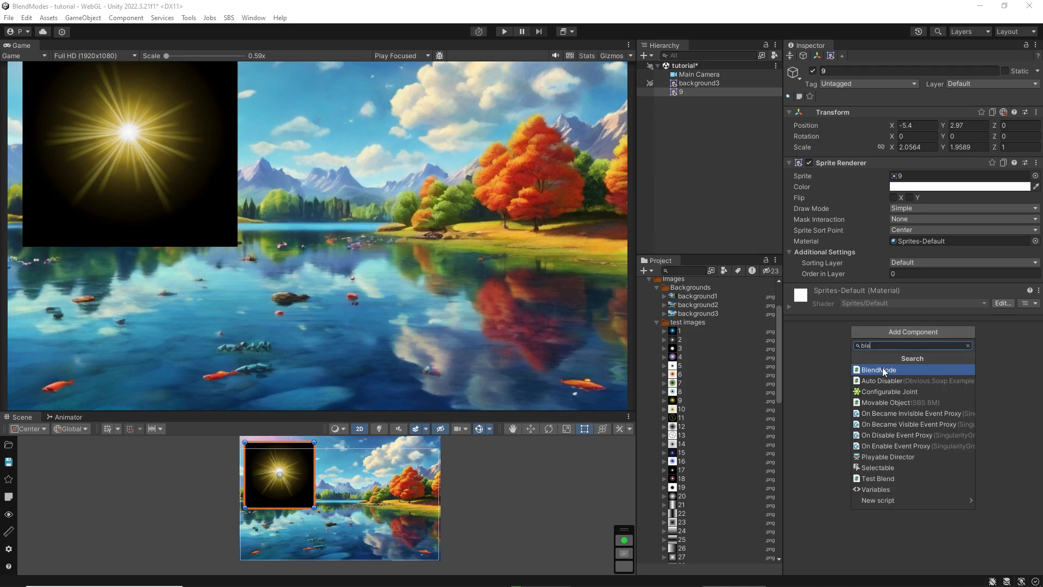
{"action": "left_click", "coordinate": [882, 370]}
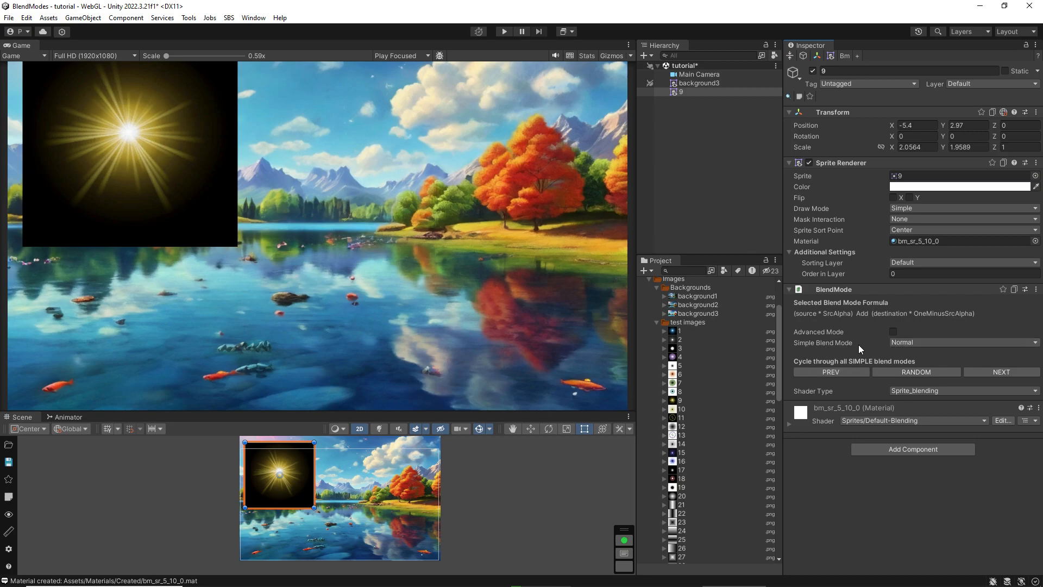
{"action": "left_click", "coordinate": [916, 343]}
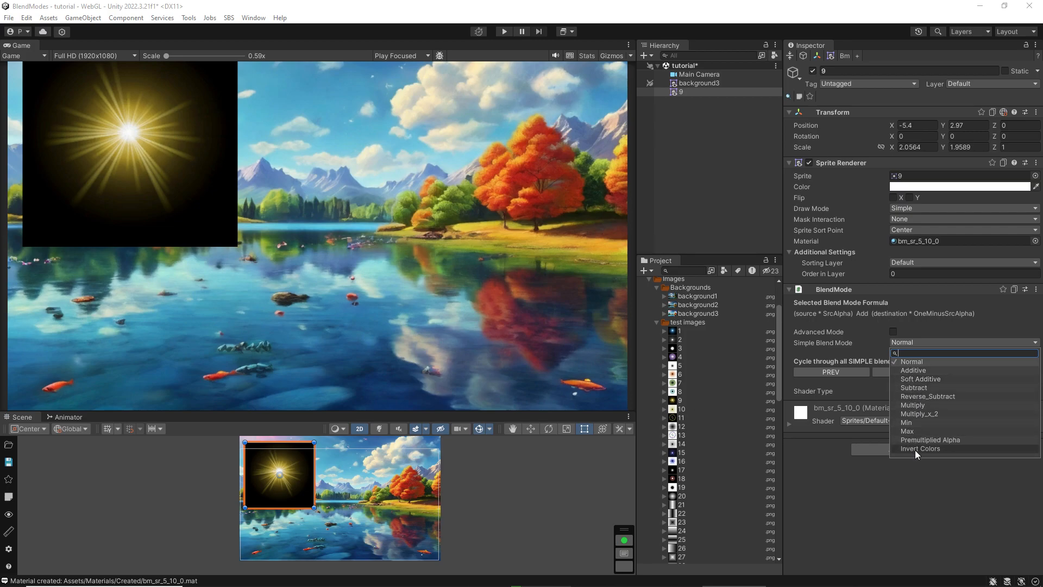
{"action": "left_click", "coordinate": [928, 323]}
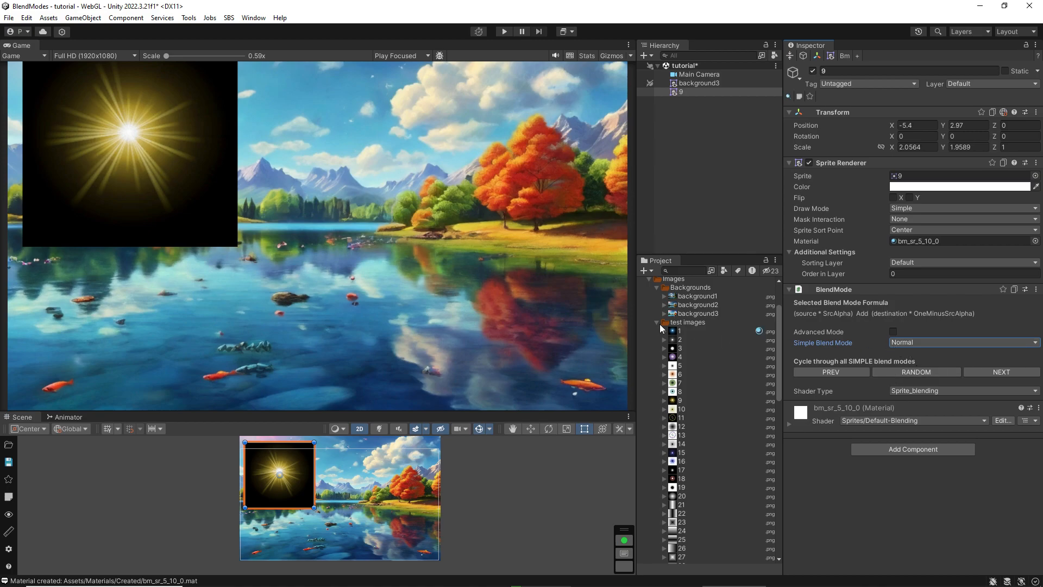
{"action": "left_click", "coordinate": [911, 342]}
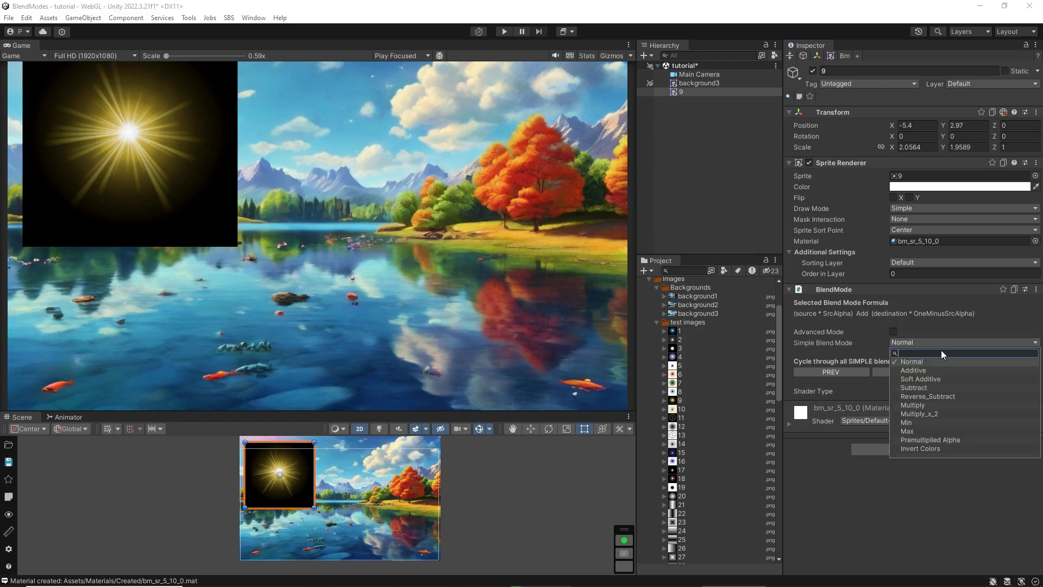
{"action": "left_click", "coordinate": [913, 370]}
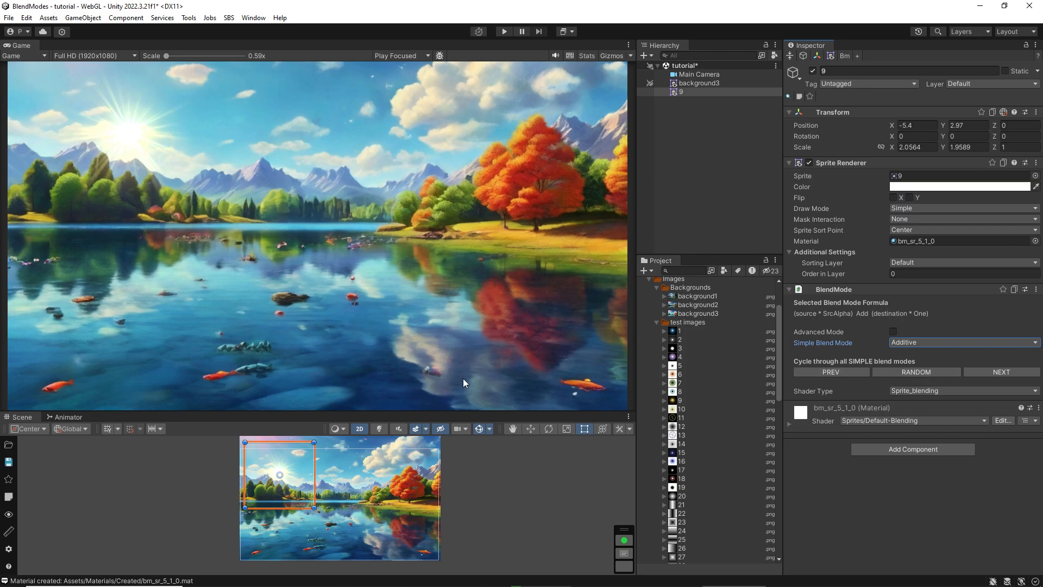
- Enlarge sprite 9 to a scale of about 2.48 by 2.33 and move it to about X -4.08, Y 3.07
{"action": "mouse_move", "coordinate": [289, 472]}
{"action": "left_mouse_down"}
{"action": "mouse_move", "coordinate": [326, 478]}
{"action": "mouse_move", "coordinate": [379, 540]}
{"action": "mouse_move", "coordinate": [401, 531]}
{"action": "mouse_move", "coordinate": [336, 528]}
{"action": "mouse_move", "coordinate": [325, 493]}
{"action": "mouse_move", "coordinate": [357, 481]}
{"action": "mouse_move", "coordinate": [383, 541]}
{"action": "mouse_move", "coordinate": [344, 529]}
{"action": "mouse_move", "coordinate": [363, 532]}
{"action": "mouse_move", "coordinate": [285, 477]}
{"action": "mouse_move", "coordinate": [304, 471]}
{"action": "left_mouse_up"}
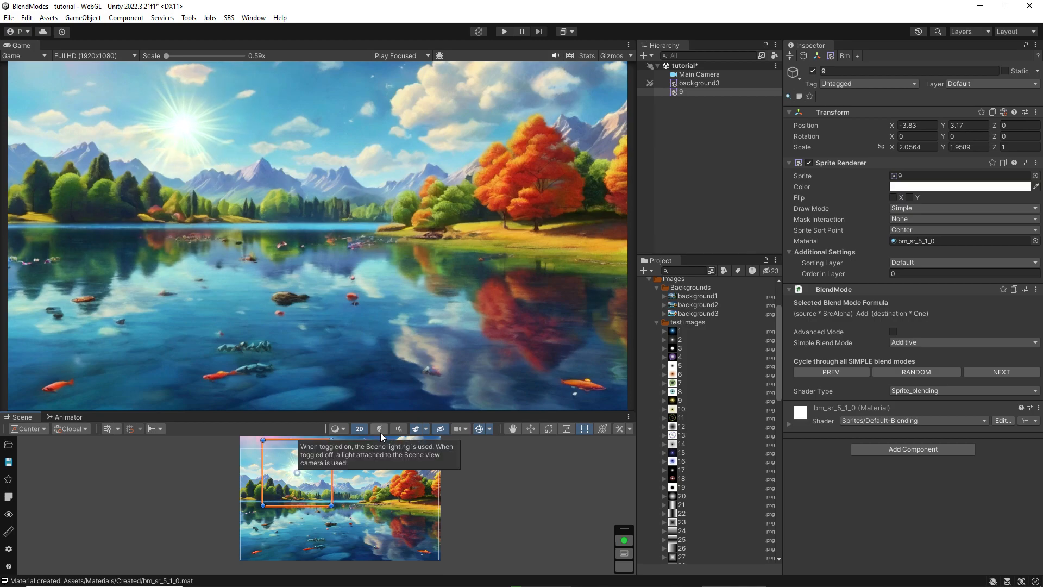
{"action": "left_click_drag", "start_coordinate": [332, 508], "coordinate": [346, 518]}
{"action": "left_click_drag", "start_coordinate": [305, 478], "coordinate": [295, 472]}
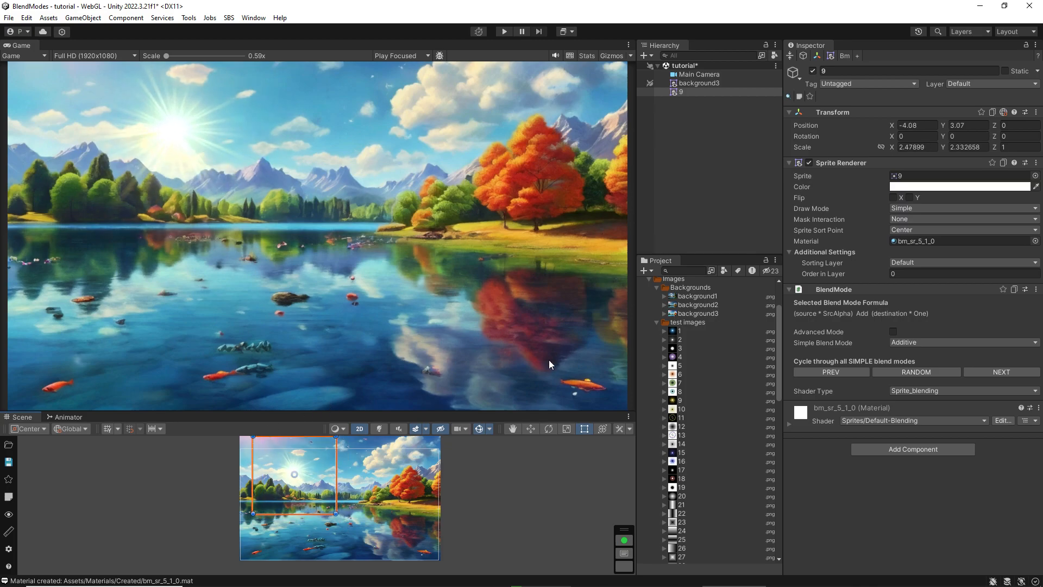
- Place test images 4 and 2 side by side over the background's tree line and image 11 over the lake below them
{"action": "left_click", "coordinate": [673, 358]}
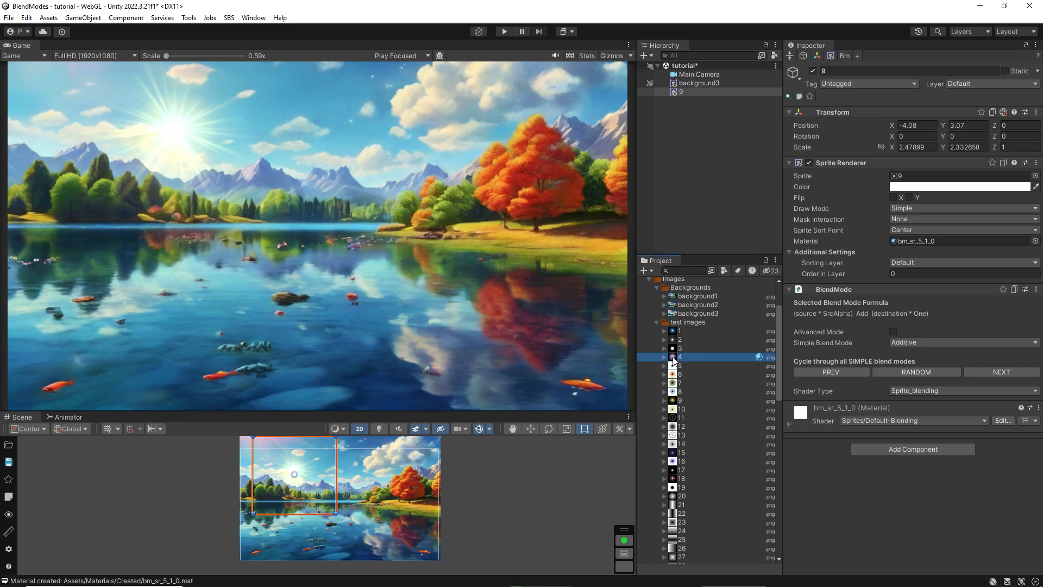
{"action": "left_click_drag", "start_coordinate": [672, 360], "coordinate": [366, 487]}
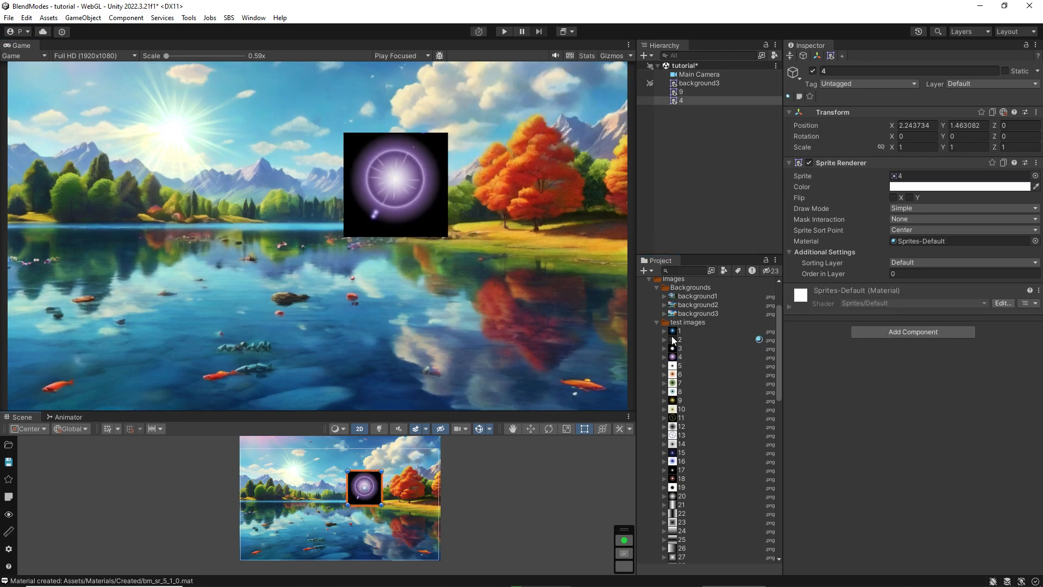
{"action": "left_click_drag", "start_coordinate": [674, 341], "coordinate": [408, 488]}
{"action": "left_click_drag", "start_coordinate": [644, 425], "coordinate": [380, 539]}
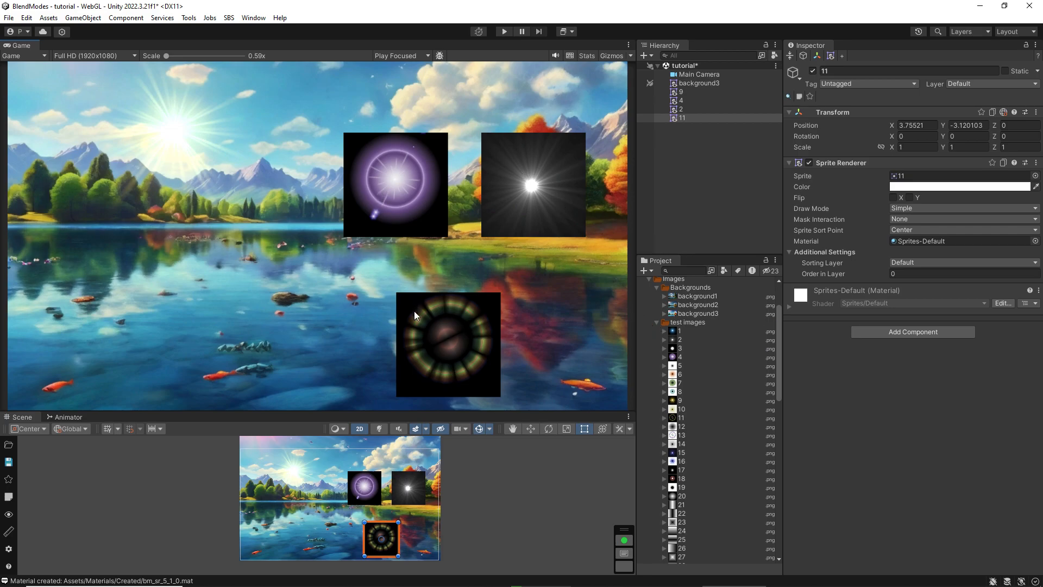
- Give sprite 4 a BlendMode component set to the Additive simple blend mode, saving the scene before changing the mode
{"action": "left_click", "coordinate": [361, 499]}
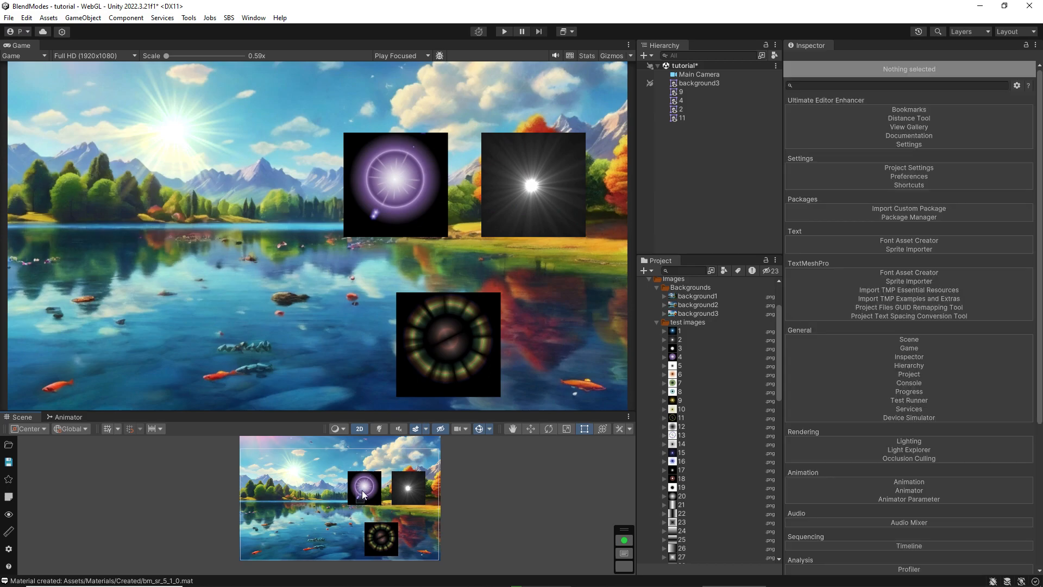
{"action": "left_click", "coordinate": [363, 493]}
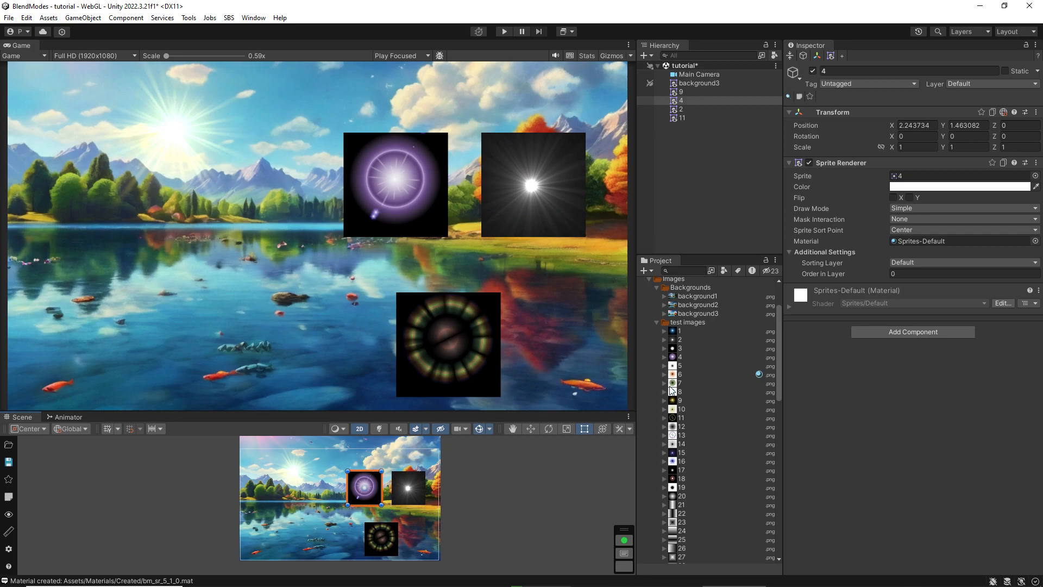
{"action": "scroll", "coordinate": [681, 485], "scroll_direction": "down", "scroll_amount": 4}
{"action": "scroll", "coordinate": [683, 478], "scroll_direction": "up", "scroll_amount": 8}
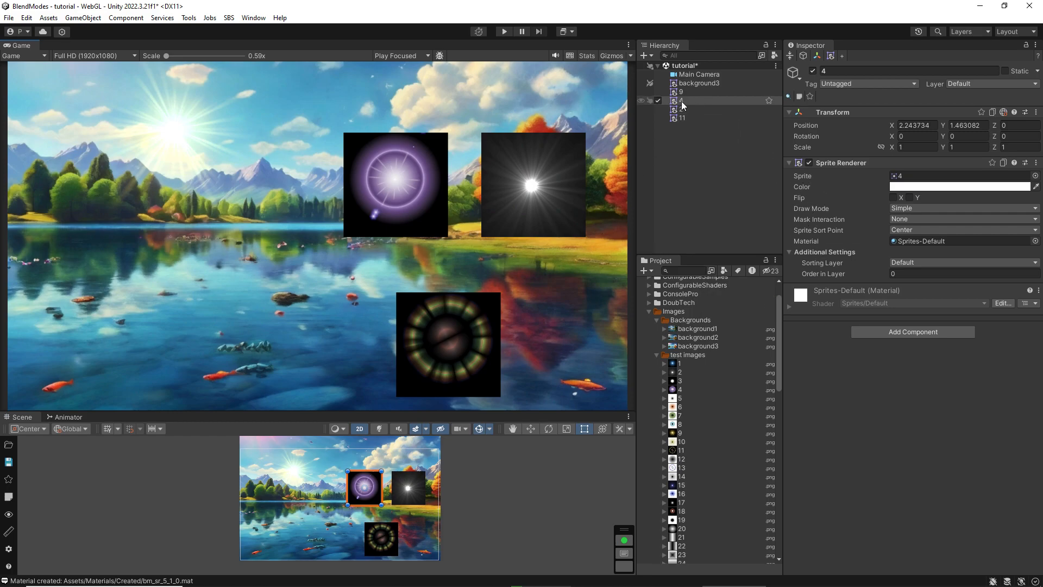
{"action": "left_click", "coordinate": [888, 331]}
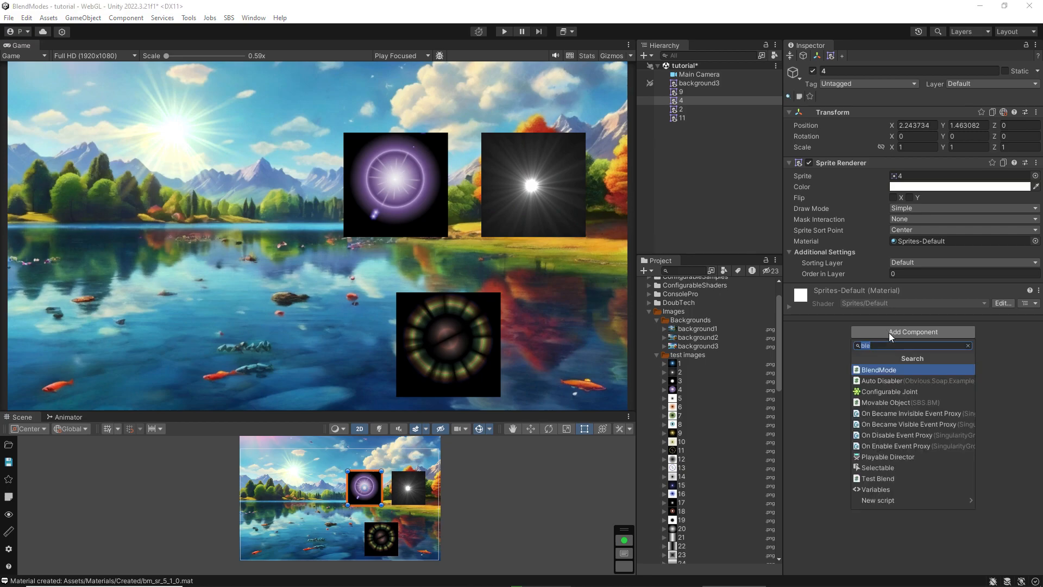
{"action": "left_click", "coordinate": [880, 368]}
{"action": "key", "text": "ctrl+s"}
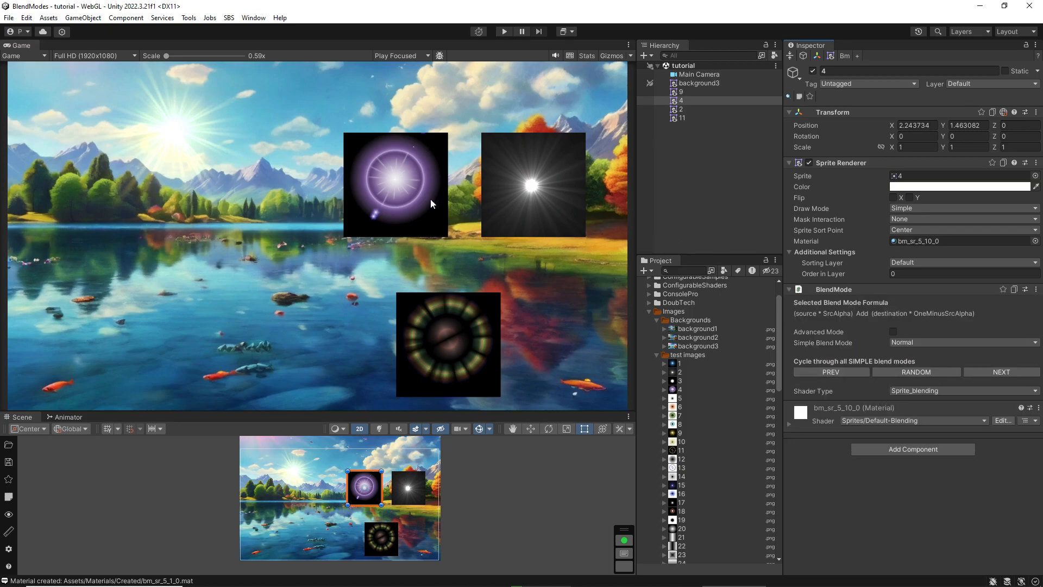
{"action": "left_click", "coordinate": [928, 343]}
{"action": "left_click", "coordinate": [916, 370]}
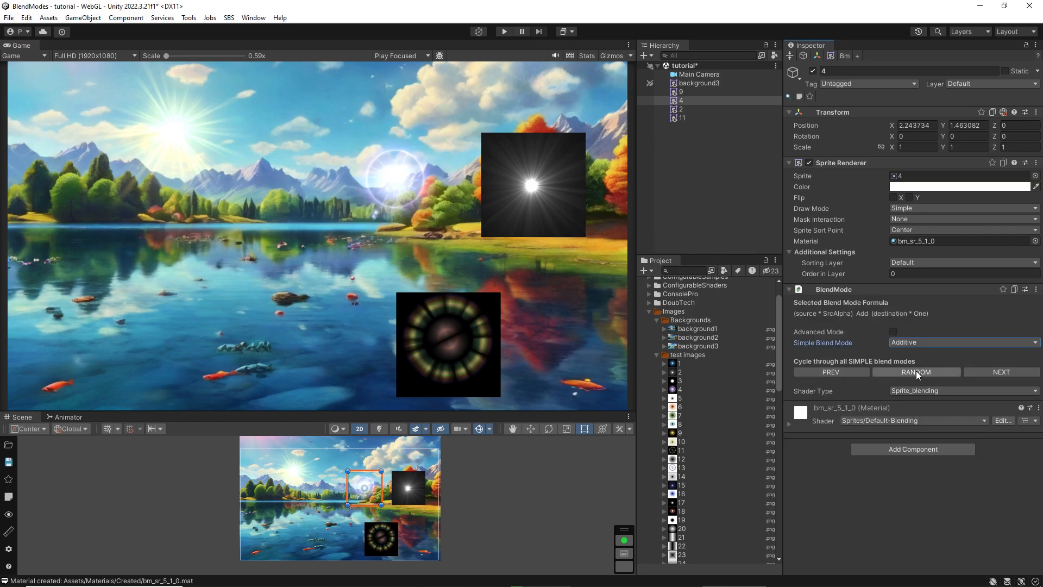
- Add the BlendMode component to sprite 2 and set its simple blend mode to Additive
{"action": "left_click", "coordinate": [668, 110]}
{"action": "left_click", "coordinate": [877, 333]}
{"action": "left_click", "coordinate": [876, 371]}
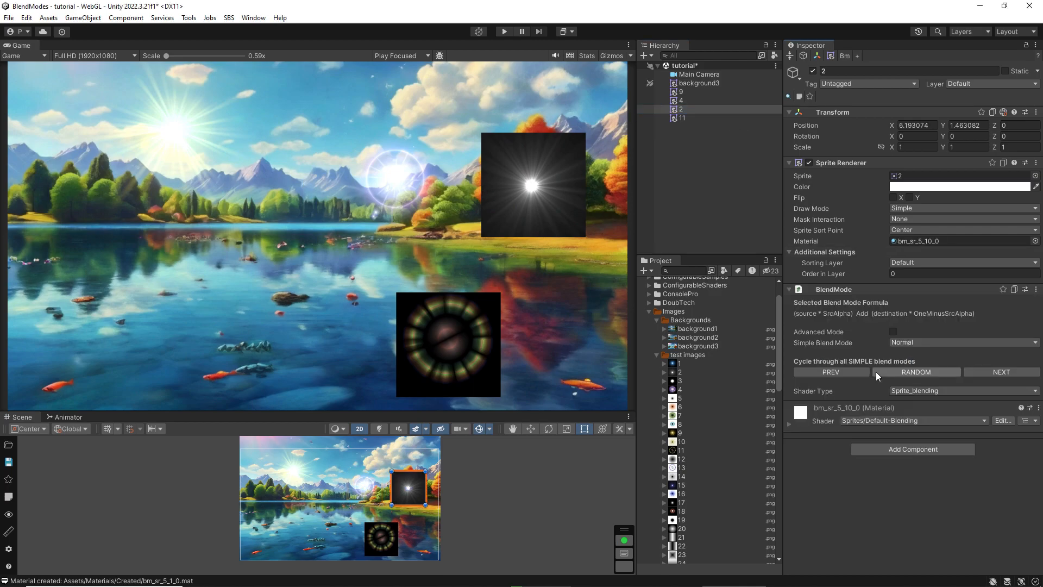
{"action": "left_click", "coordinate": [915, 343]}
{"action": "left_click", "coordinate": [916, 370]}
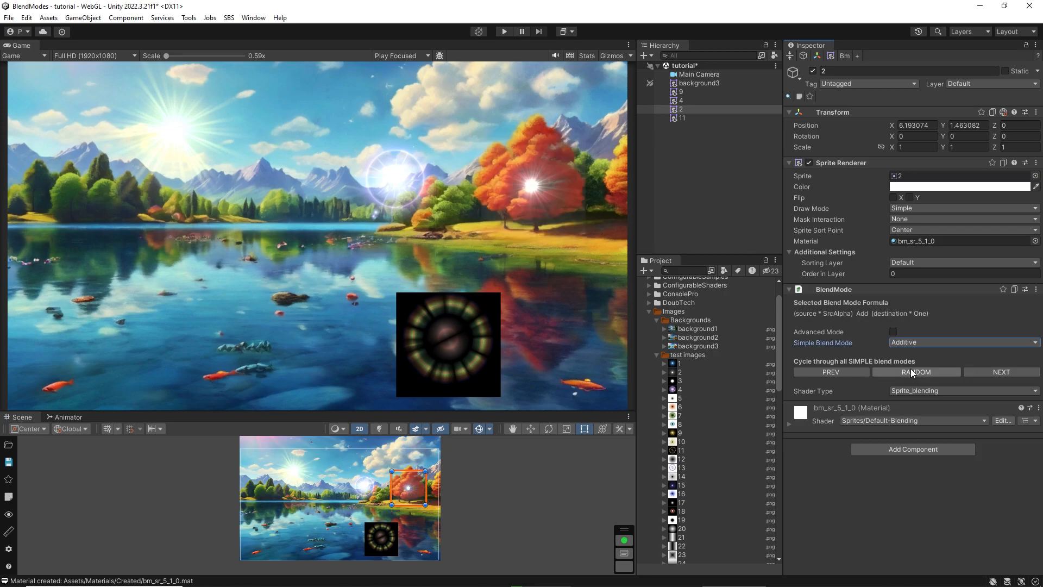
- Add the BlendMode component to sprite 11 and advance its simple blend mode to Additive
{"action": "left_click", "coordinate": [681, 118]}
{"action": "left_click", "coordinate": [877, 332]}
{"action": "left_click", "coordinate": [893, 371]}
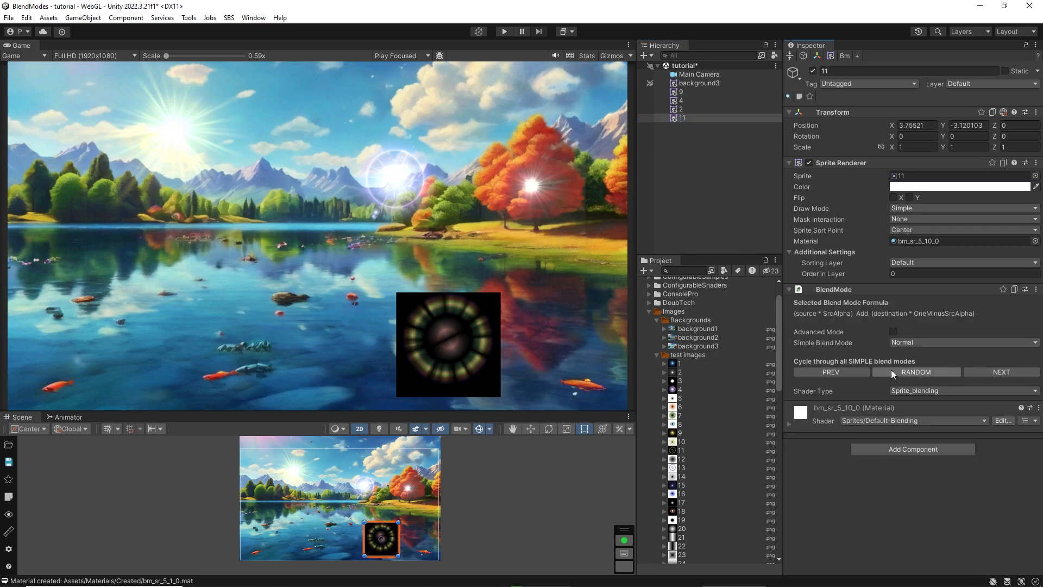
{"action": "left_click", "coordinate": [1005, 371]}
- Move sprite 11 to about X 4.83, Y -1.31 and enable Advanced Mode on its BlendMode component
{"action": "mouse_move", "coordinate": [387, 540]}
{"action": "left_mouse_down"}
{"action": "mouse_move", "coordinate": [367, 481]}
{"action": "mouse_move", "coordinate": [389, 523]}
{"action": "left_mouse_up"}
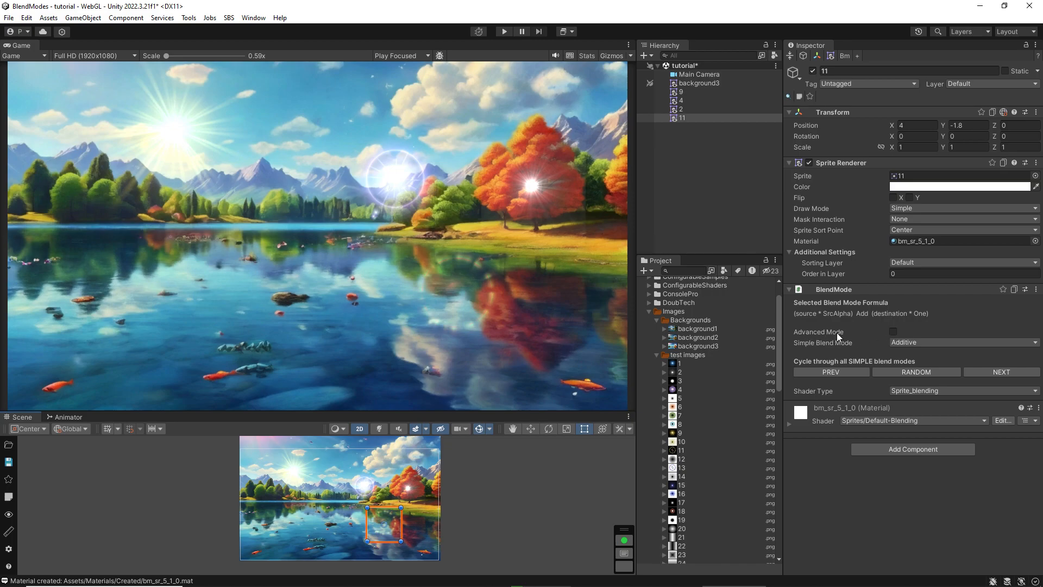
{"action": "left_click", "coordinate": [893, 333]}
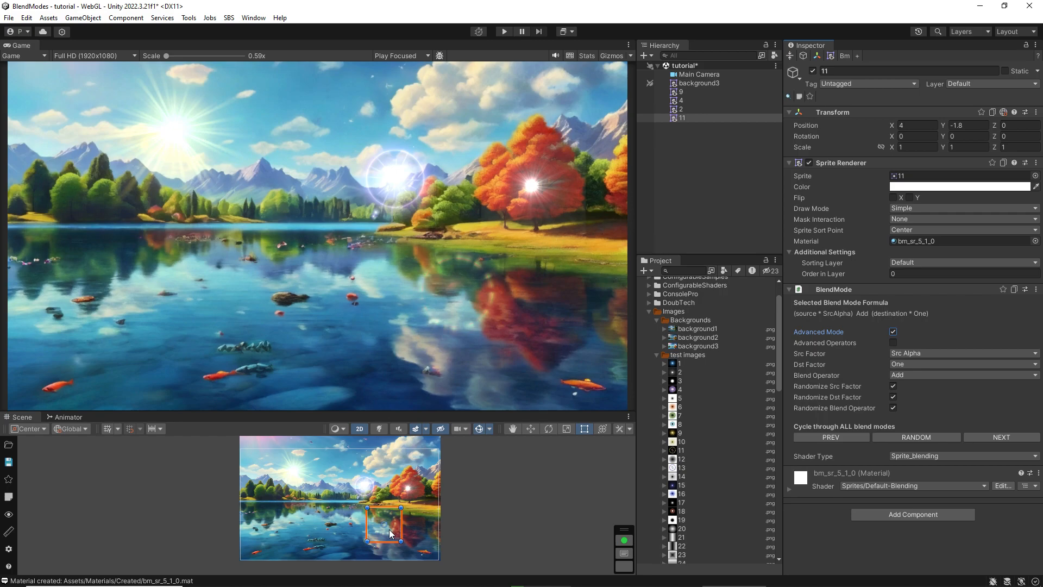
{"action": "left_click_drag", "start_coordinate": [389, 529], "coordinate": [400, 521]}
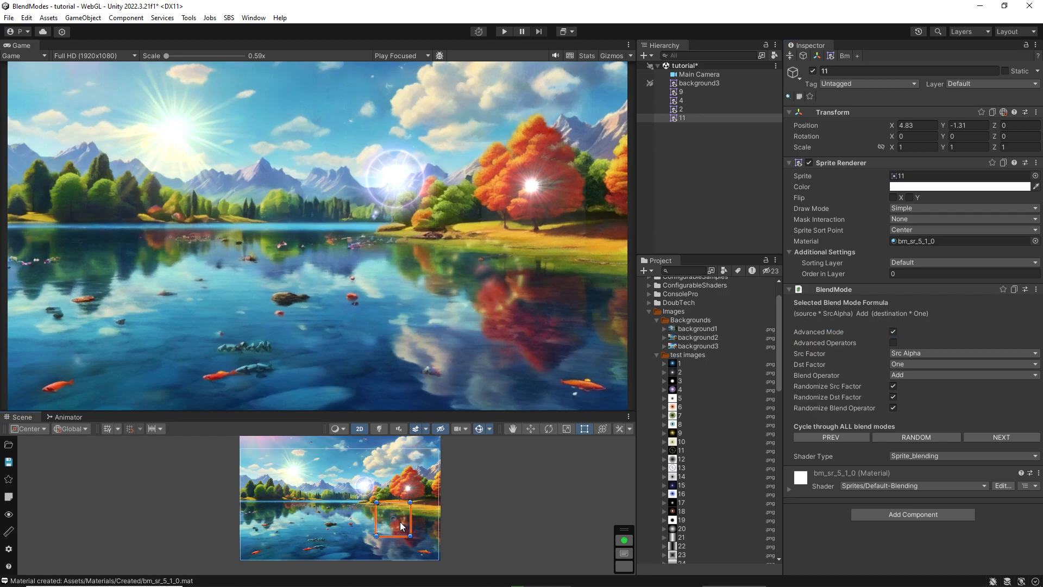
- Review the available Src Factor and Blend Operator options of sprite 11's BlendMode component
{"action": "left_click", "coordinate": [902, 352]}
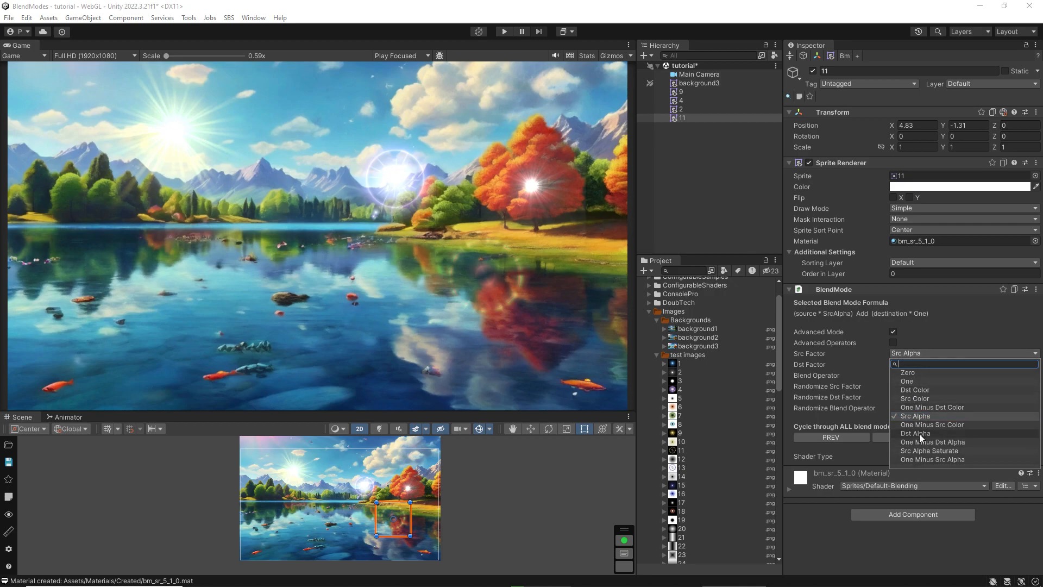
{"action": "left_click", "coordinate": [930, 339]}
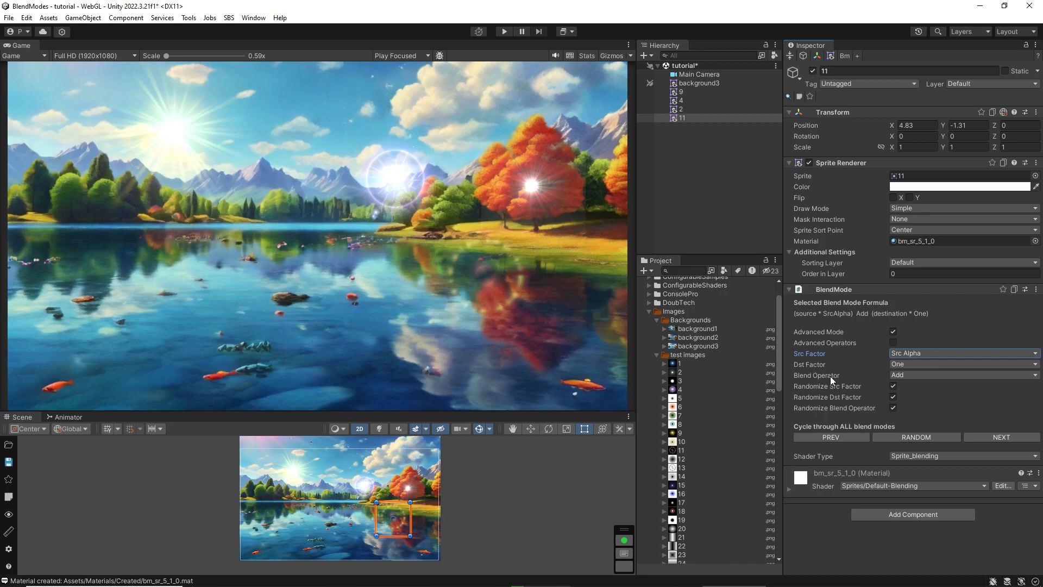
{"action": "left_click", "coordinate": [902, 375]}
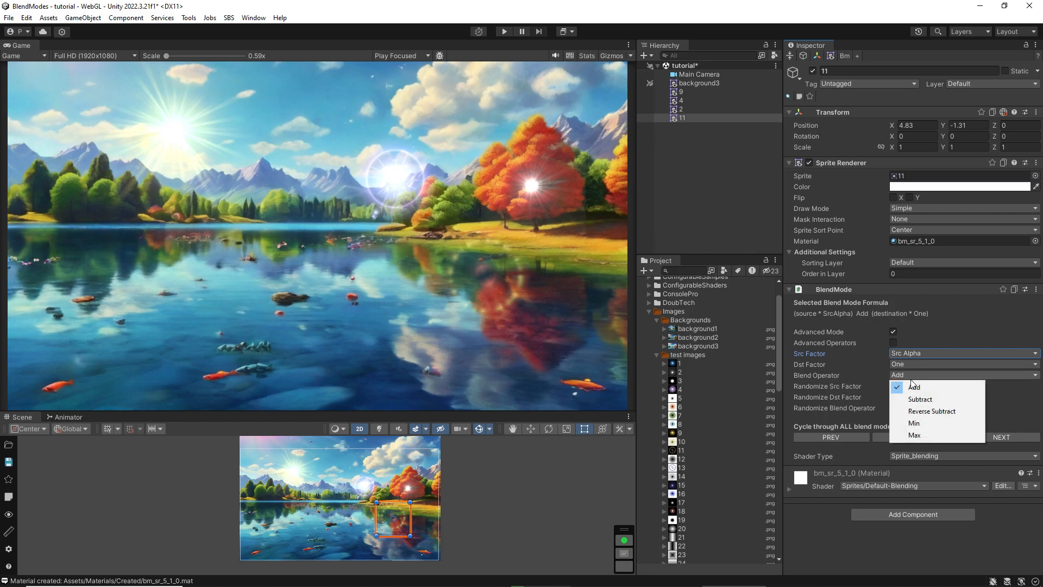
{"action": "left_click", "coordinate": [919, 338]}
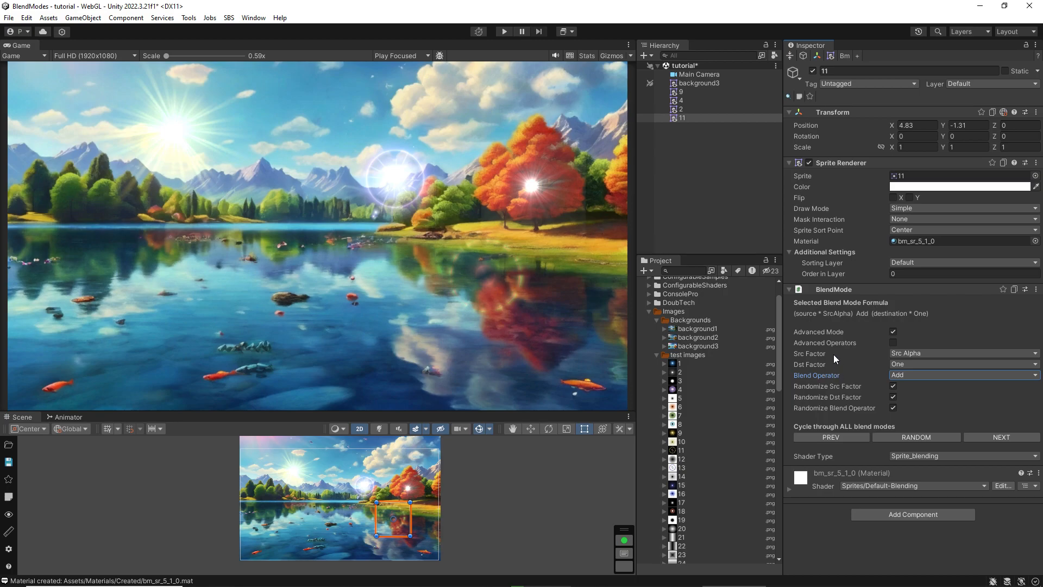
- Enable Advanced Operators on sprite 11's BlendMode component and look through the advanced blend operator options
{"action": "left_click", "coordinate": [893, 342]}
{"action": "left_click", "coordinate": [903, 374]}
{"action": "scroll", "coordinate": [932, 437], "scroll_direction": "down", "scroll_amount": 6}
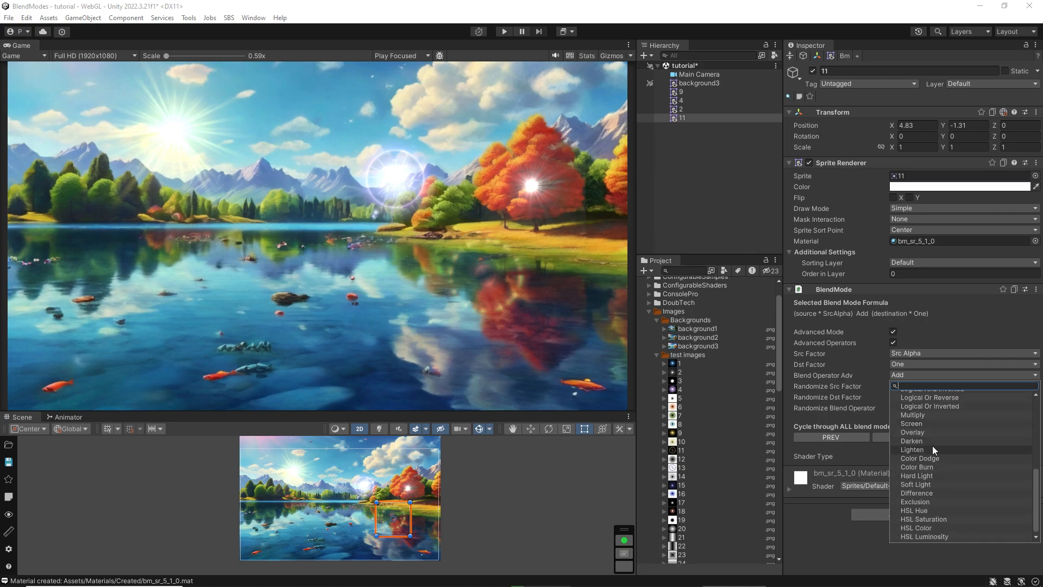
{"action": "scroll", "coordinate": [932, 443], "scroll_direction": "up", "scroll_amount": 6}
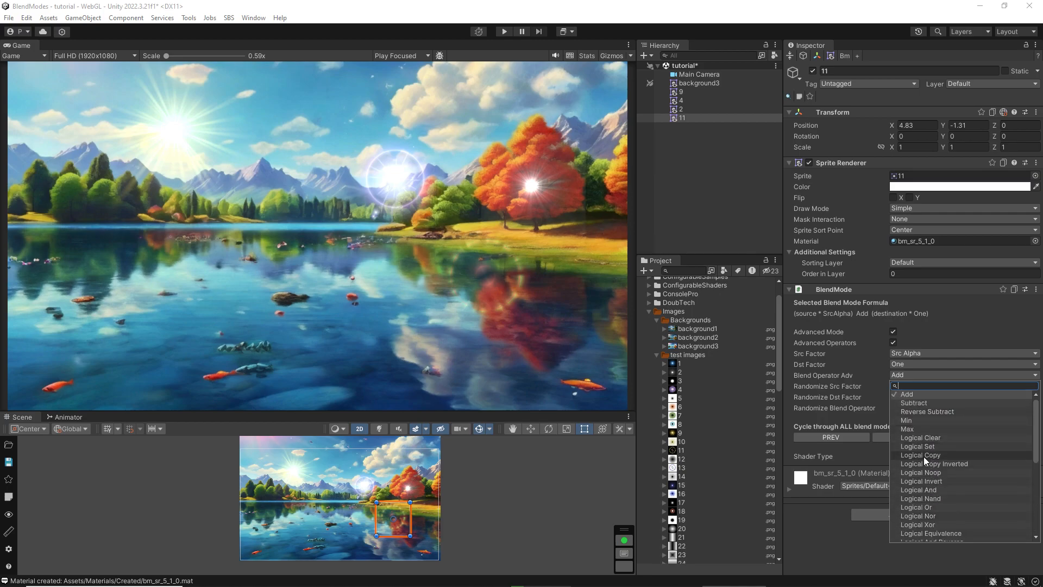
{"action": "left_click", "coordinate": [934, 334]}
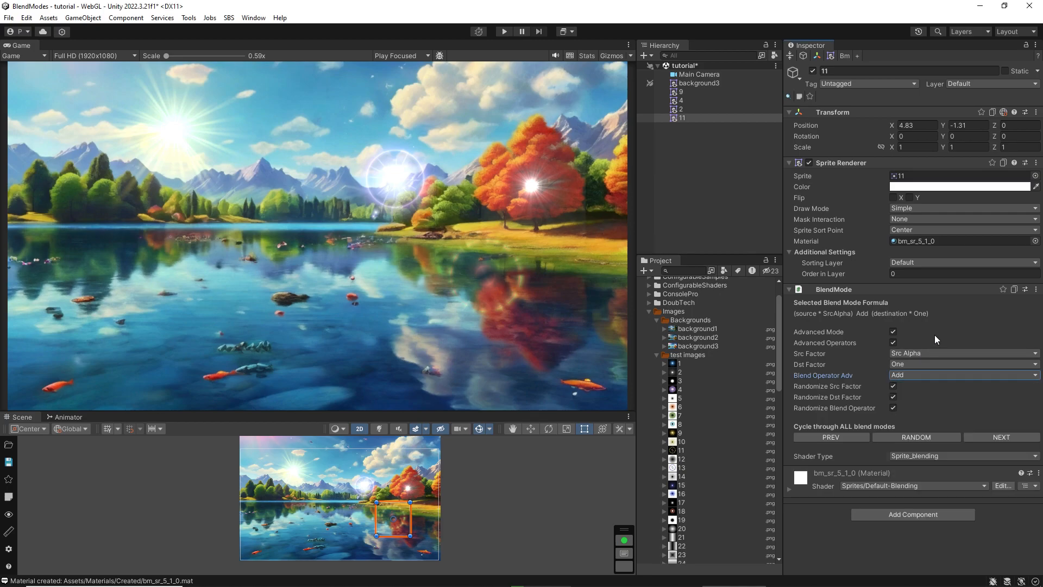
- Look through sprite 11's advanced blend operators without changing the selection and disable Advanced Operators on its BlendMode component
{"action": "left_click", "coordinate": [906, 374]}
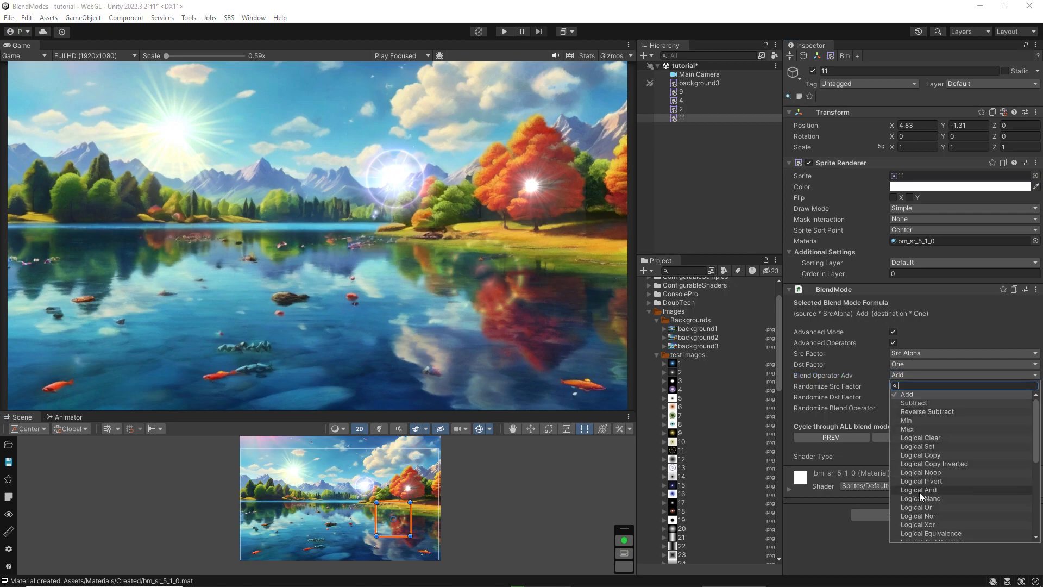
{"action": "left_click", "coordinate": [948, 341]}
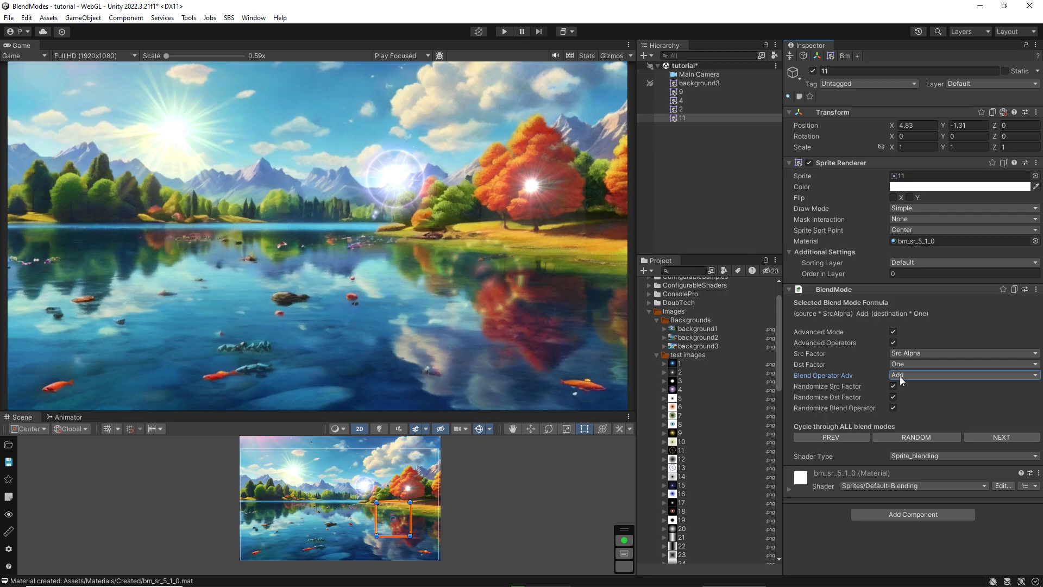
{"action": "left_click", "coordinate": [894, 343]}
- Cycle sprite 11 forward through the blend modes to Src Factor One, Dst Factor Dst Color and operator Add
{"action": "left_click", "coordinate": [998, 437]}
{"action": "left_click", "coordinate": [980, 435]}
{"action": "left_click", "coordinate": [984, 436]}
{"action": "left_click", "coordinate": [986, 438]}
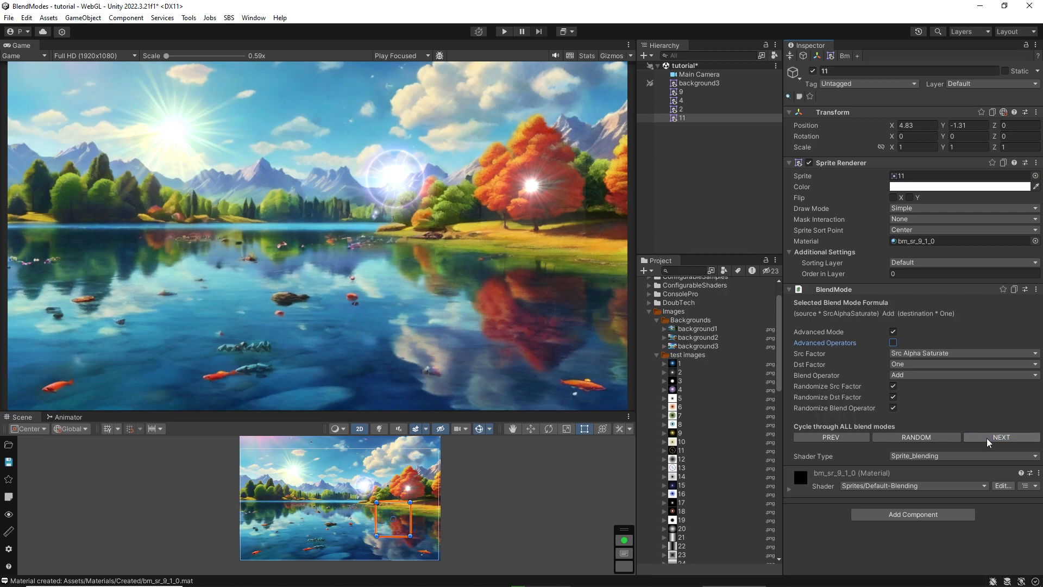
{"action": "left_click", "coordinate": [986, 438]}
{"action": "left_click", "coordinate": [986, 438]}
{"action": "left_click", "coordinate": [984, 437]}
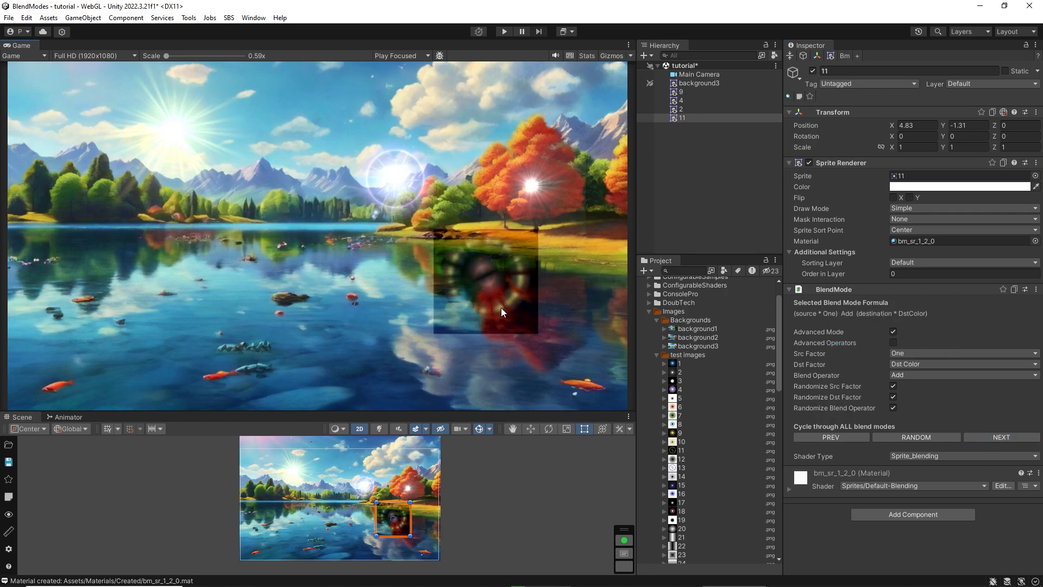
- Move sprite 11 to about X 4, Y -2.38 and advance its blend mode to Dst Alpha, Dst Color and Add
{"action": "mouse_move", "coordinate": [405, 529]}
{"action": "left_mouse_down"}
{"action": "mouse_move", "coordinate": [401, 516]}
{"action": "mouse_move", "coordinate": [396, 541]}
{"action": "left_mouse_up"}
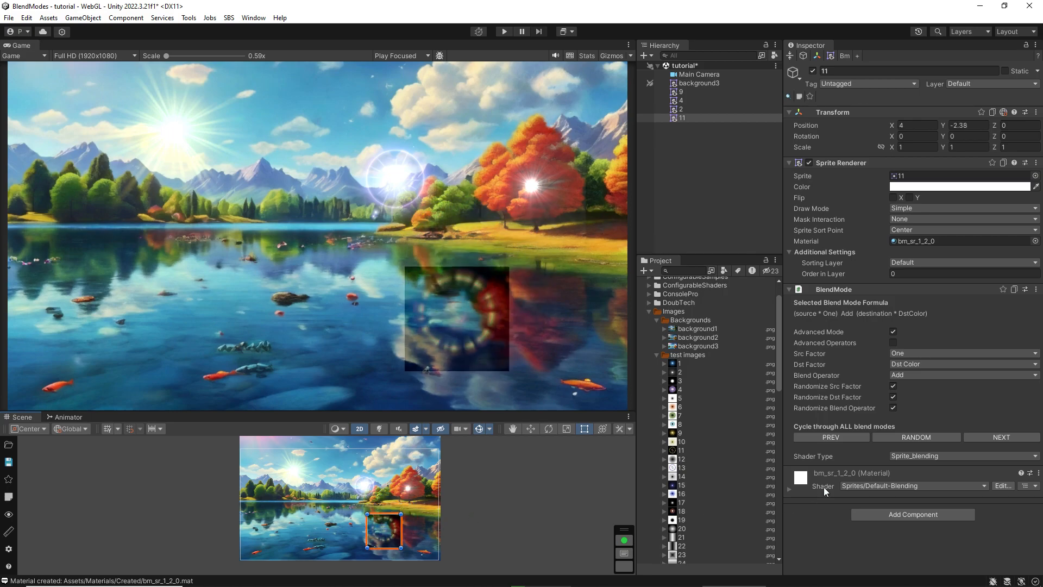
{"action": "left_click", "coordinate": [977, 437]}
{"action": "left_click", "coordinate": [977, 437]}
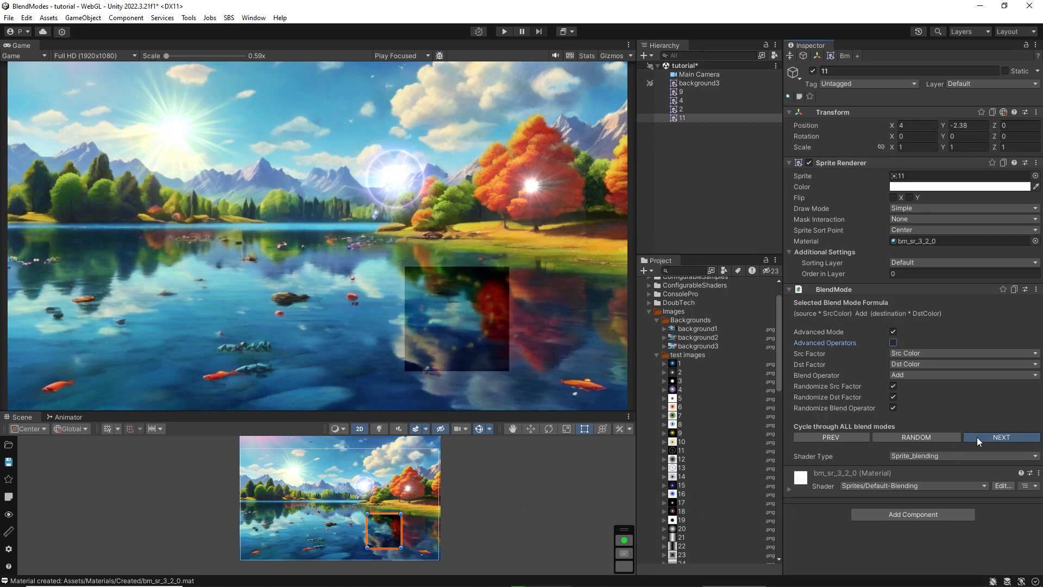
{"action": "left_click", "coordinate": [977, 437]}
{"action": "left_click", "coordinate": [977, 437]}
{"action": "left_click", "coordinate": [977, 436]}
{"action": "left_click", "coordinate": [977, 436]}
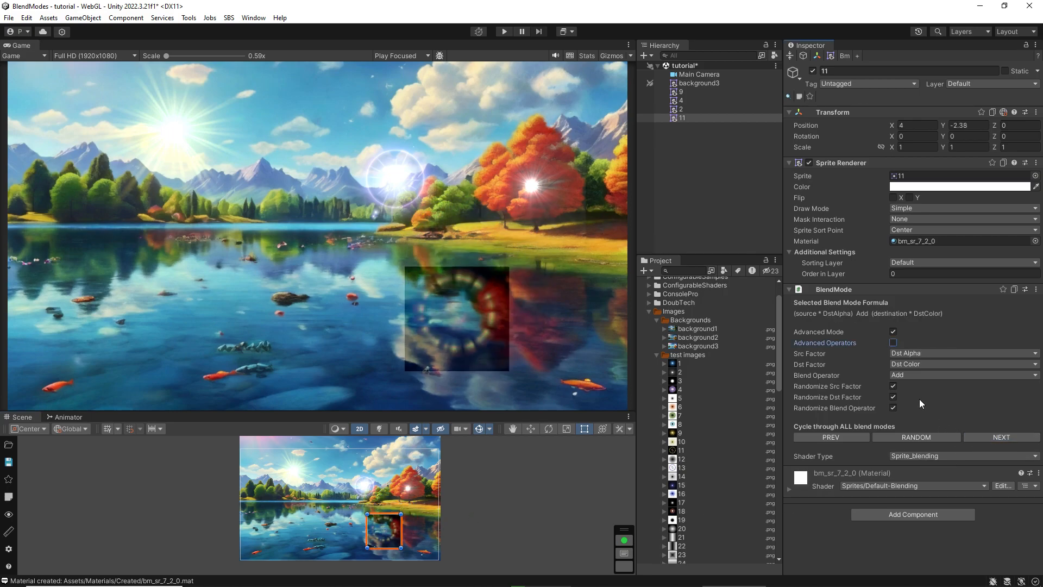
- Exclude the Src Factor from randomizing and cycle sprite 11's Dst Factor forward to Src Alpha Saturate
{"action": "left_click", "coordinate": [893, 387]}
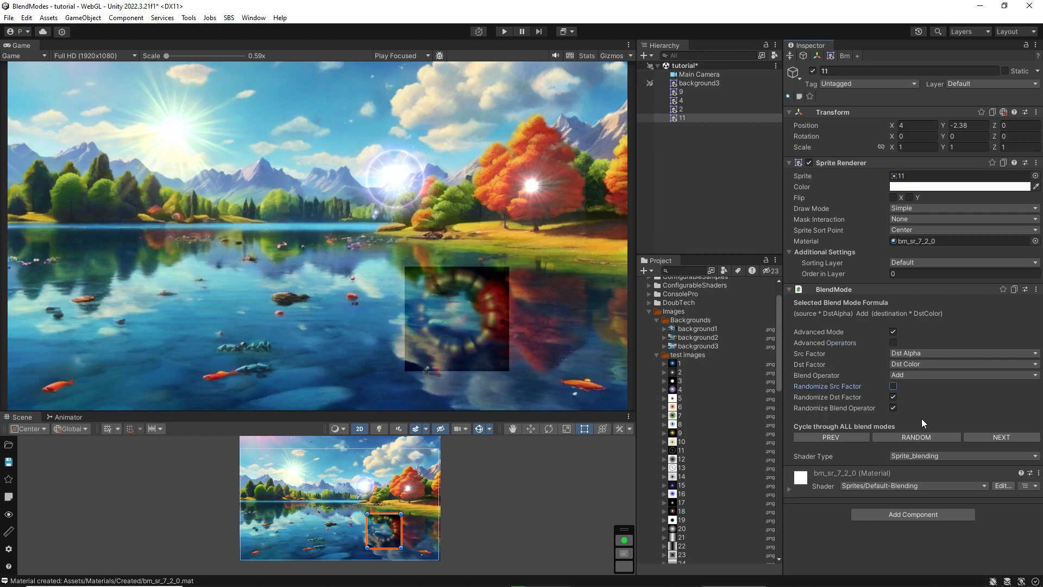
{"action": "left_click", "coordinate": [995, 438]}
{"action": "left_click", "coordinate": [994, 438]}
{"action": "left_click", "coordinate": [995, 438]}
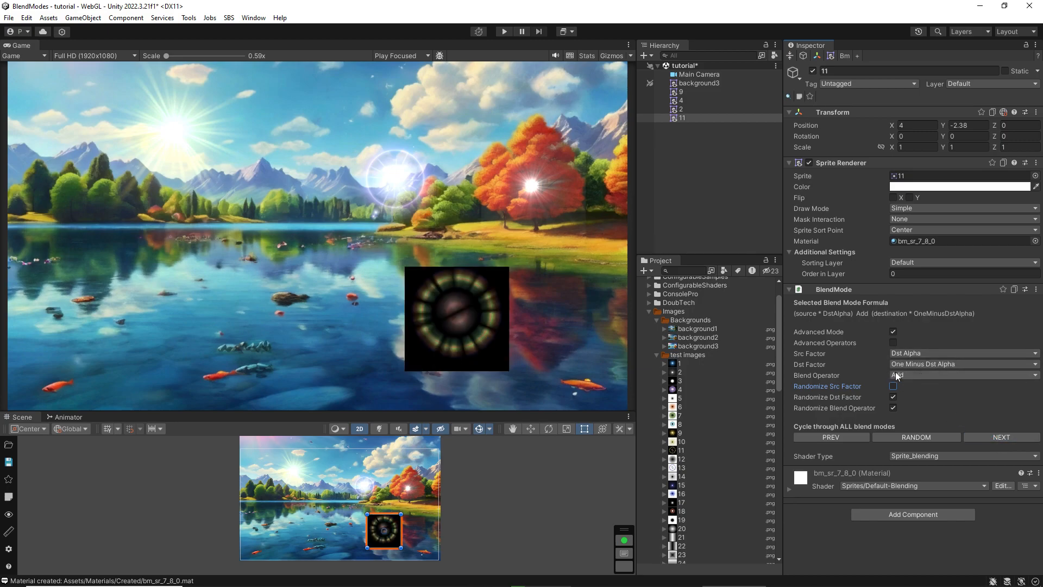
{"action": "left_click", "coordinate": [994, 437]}
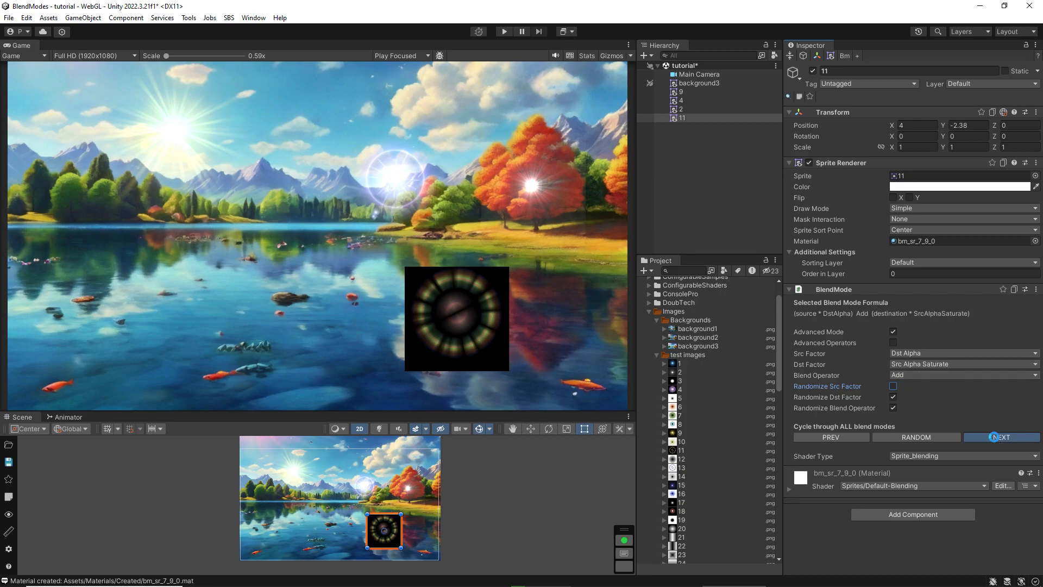
- Review the Dst Factor options and advance sprite 11's blend mode to Reverse Subtract with Dst Factor One
{"action": "left_click", "coordinate": [906, 365]}
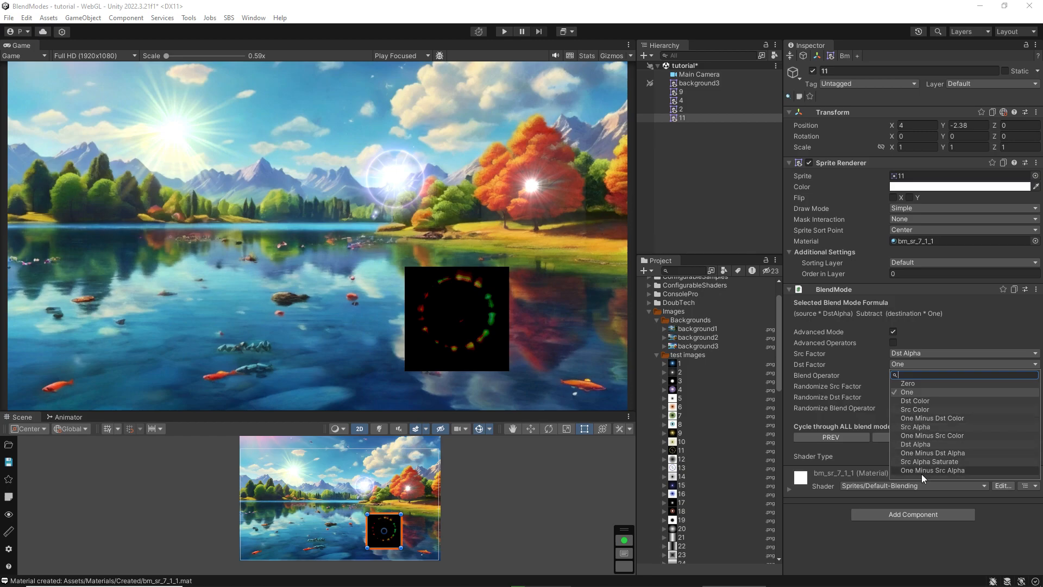
{"action": "left_click", "coordinate": [931, 338]}
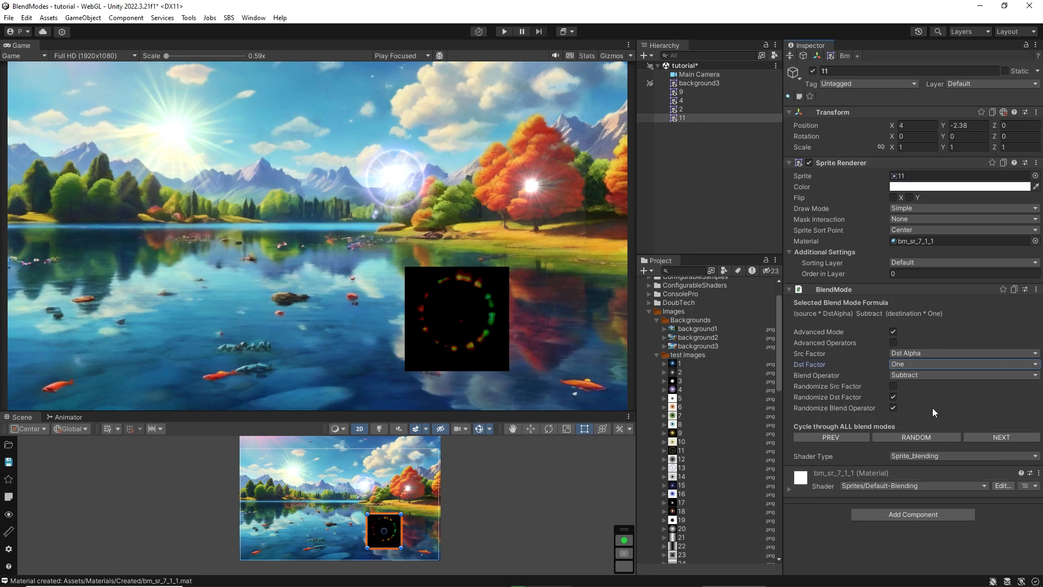
{"action": "left_click", "coordinate": [981, 434]}
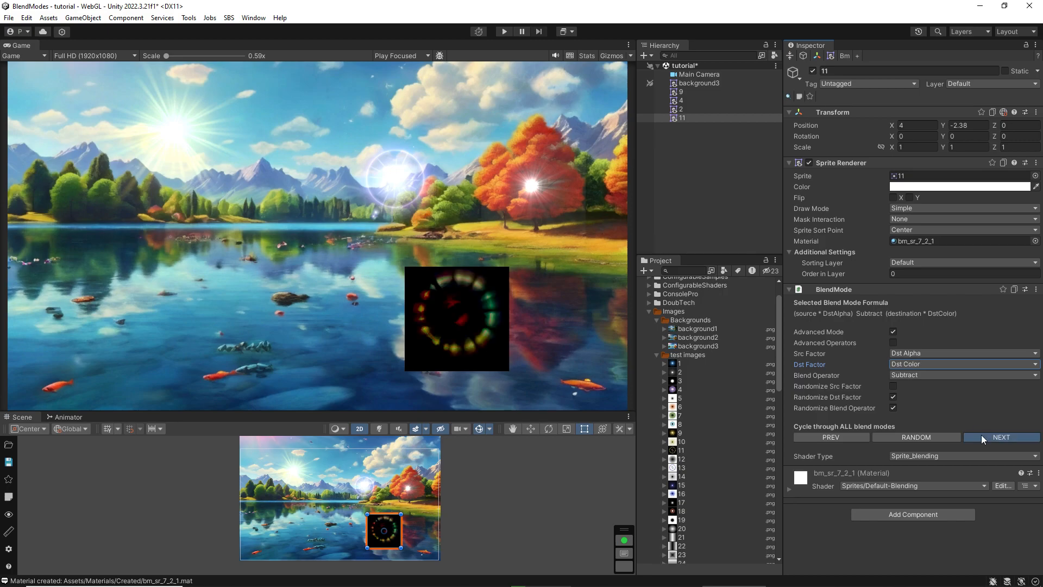
{"action": "left_click", "coordinate": [981, 435]}
{"action": "left_click", "coordinate": [981, 435]}
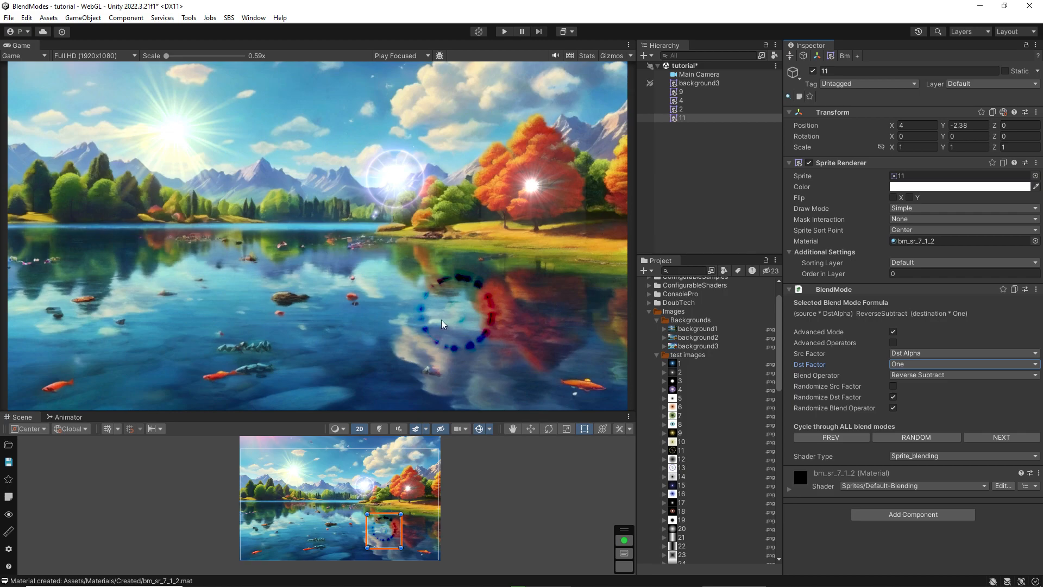
- Re-enable Randomize Src Factor and cycle sprite 11 forward to Src Alpha and Dst Color with Reverse Subtract
{"action": "left_click", "coordinate": [893, 385]}
{"action": "left_click", "coordinate": [989, 438]}
{"action": "left_click", "coordinate": [986, 438]}
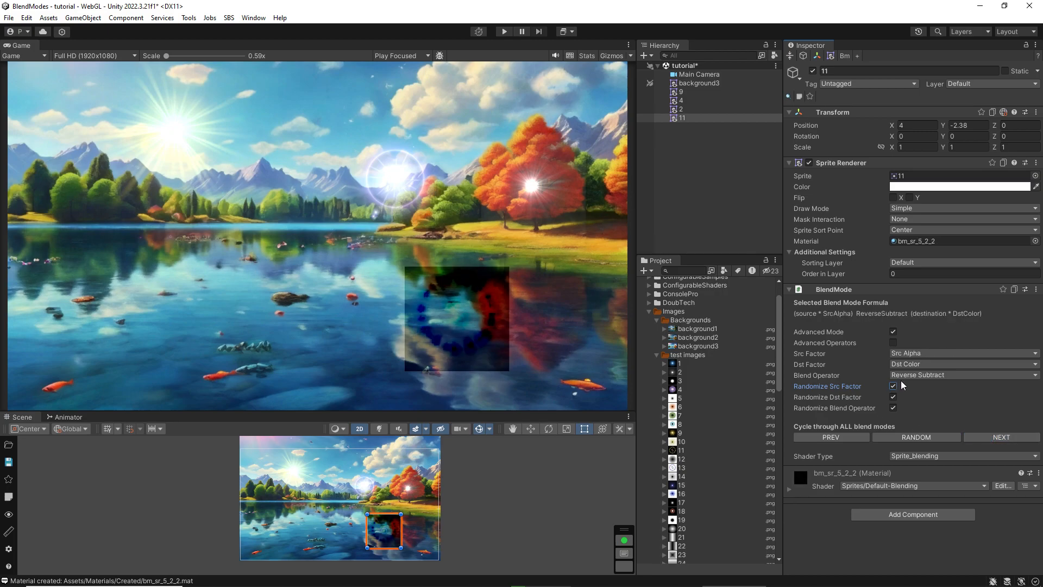
- Examine the Src Factor, Dst Factor and Blend Operator options on sprite 11's BlendMode component, leaving each selection as is
{"action": "left_click", "coordinate": [913, 354]}
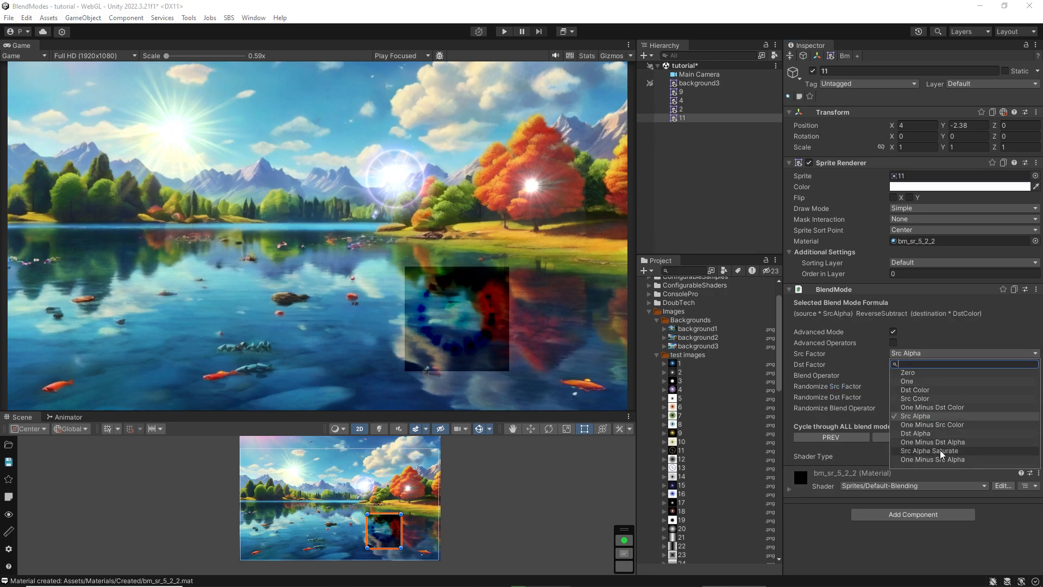
{"action": "left_click", "coordinate": [940, 350]}
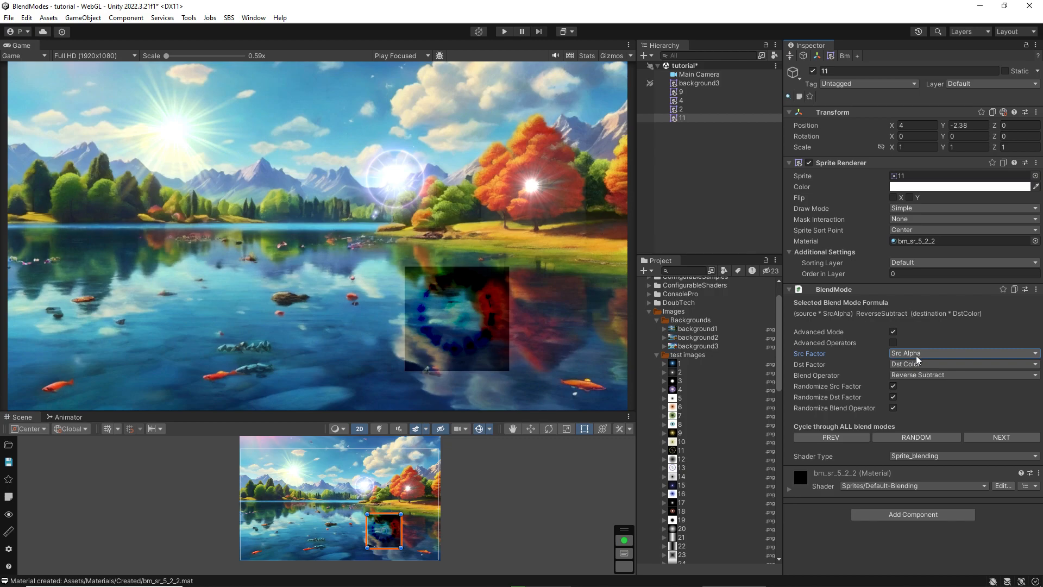
{"action": "left_click", "coordinate": [917, 357]}
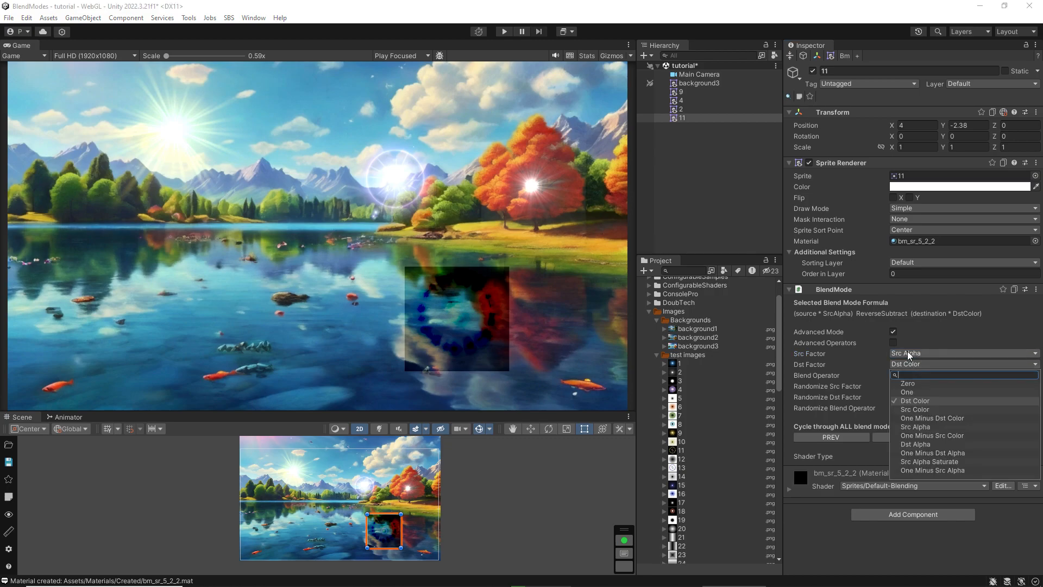
{"action": "left_click", "coordinate": [907, 357]}
{"action": "left_click", "coordinate": [917, 365]}
{"action": "left_click", "coordinate": [932, 345]}
{"action": "left_click", "coordinate": [926, 376]}
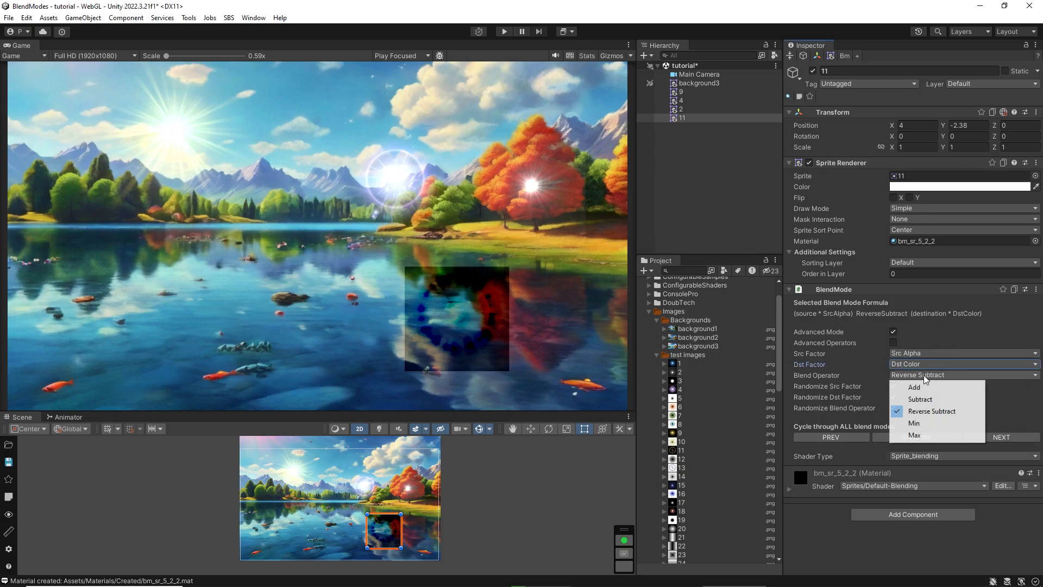
{"action": "left_click", "coordinate": [1003, 413]}
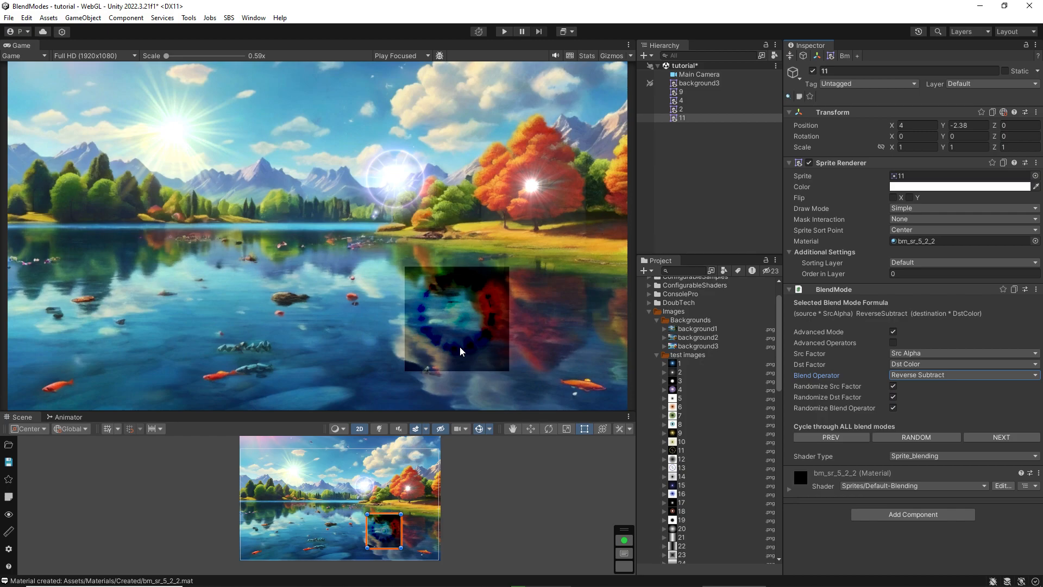
- Move sprite 11 across the lake to about X 0.15, Y -2.37 to compare its blending over different background areas
{"action": "mouse_move", "coordinate": [392, 541]}
{"action": "left_mouse_down"}
{"action": "mouse_move", "coordinate": [331, 518]}
{"action": "mouse_move", "coordinate": [354, 492]}
{"action": "mouse_move", "coordinate": [374, 496]}
{"action": "mouse_move", "coordinate": [400, 538]}
{"action": "left_mouse_up"}
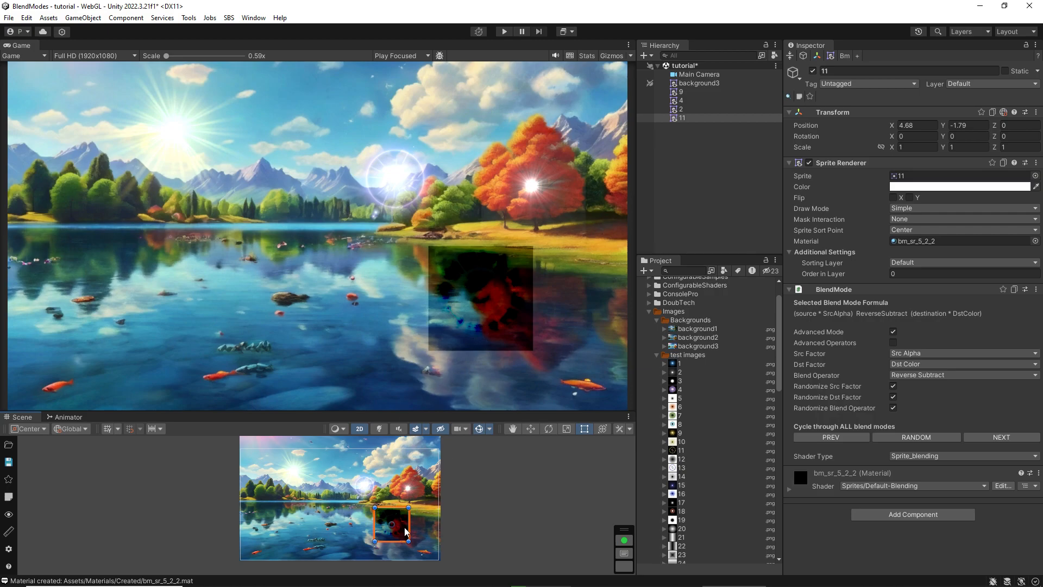
{"action": "left_click_drag", "start_coordinate": [403, 533], "coordinate": [353, 534]}
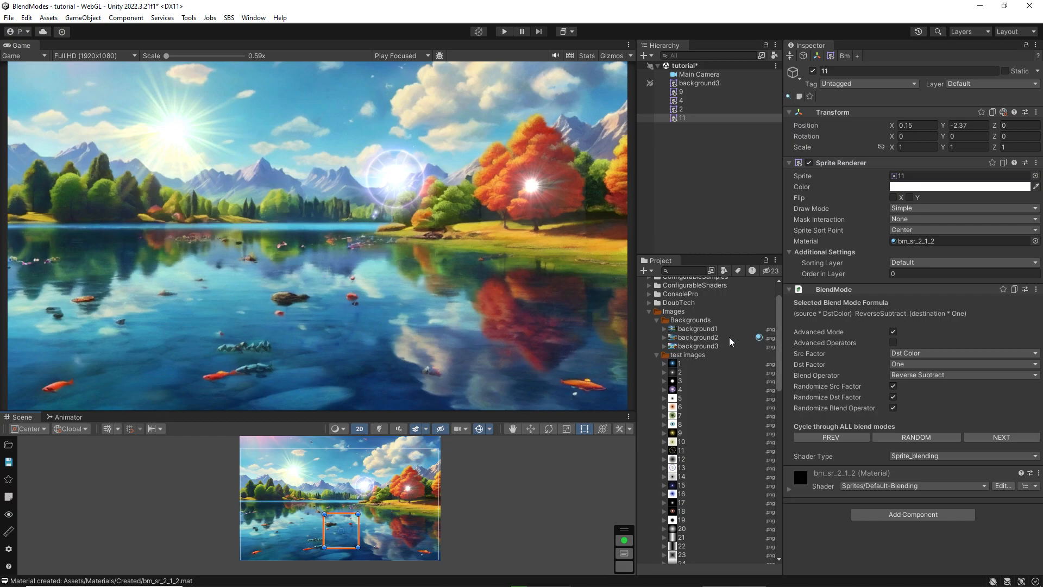
- Collapse the Images folder and expand the Created folder inside Materials in the project assets
{"action": "left_click", "coordinate": [651, 314]}
{"action": "scroll", "coordinate": [655, 320], "scroll_direction": "up", "scroll_amount": 1}
{"action": "scroll", "coordinate": [659, 322], "scroll_direction": "down", "scroll_amount": 1}
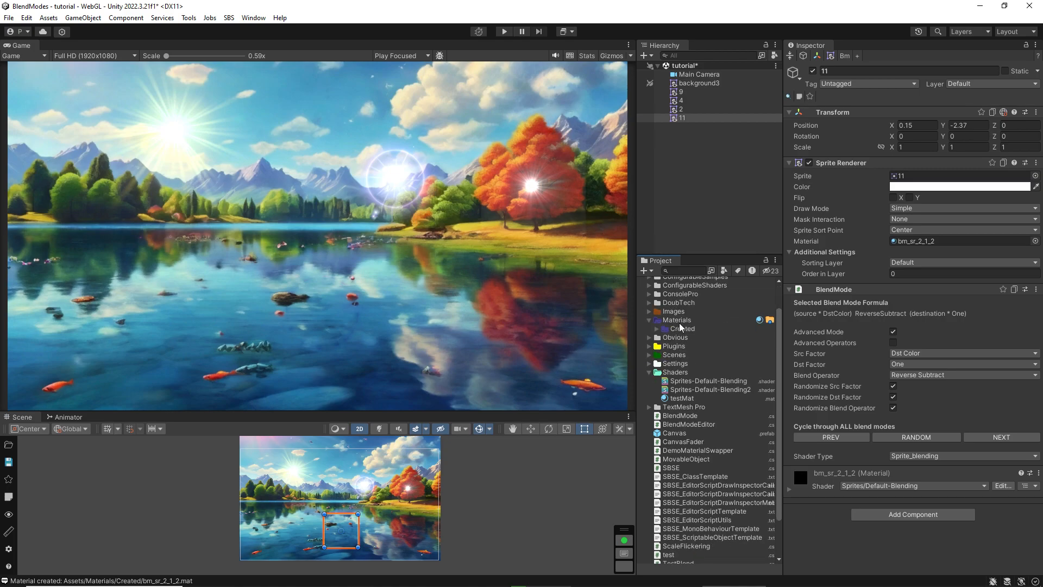
{"action": "left_click", "coordinate": [678, 321]}
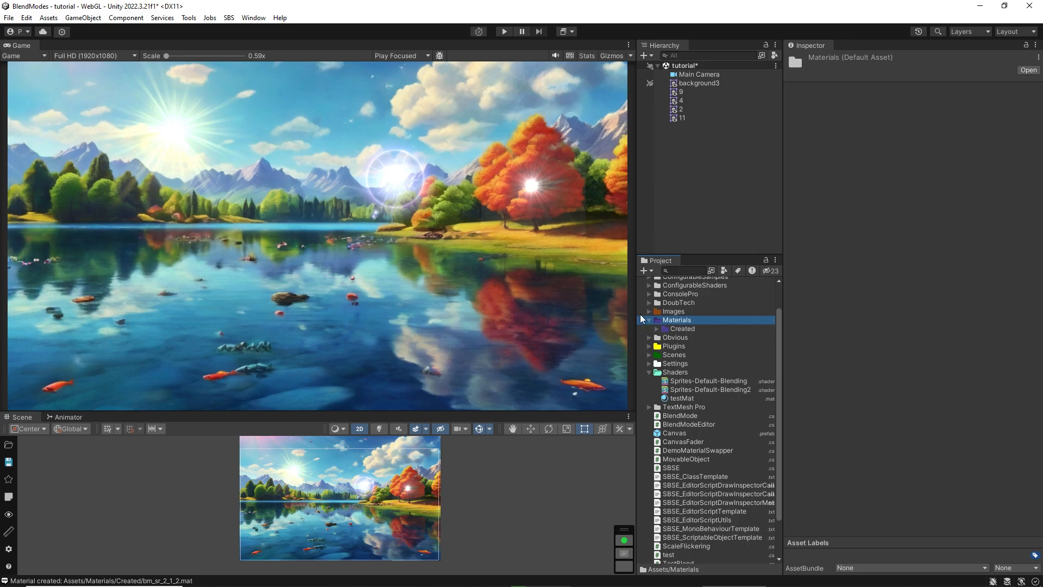
{"action": "left_click", "coordinate": [673, 331]}
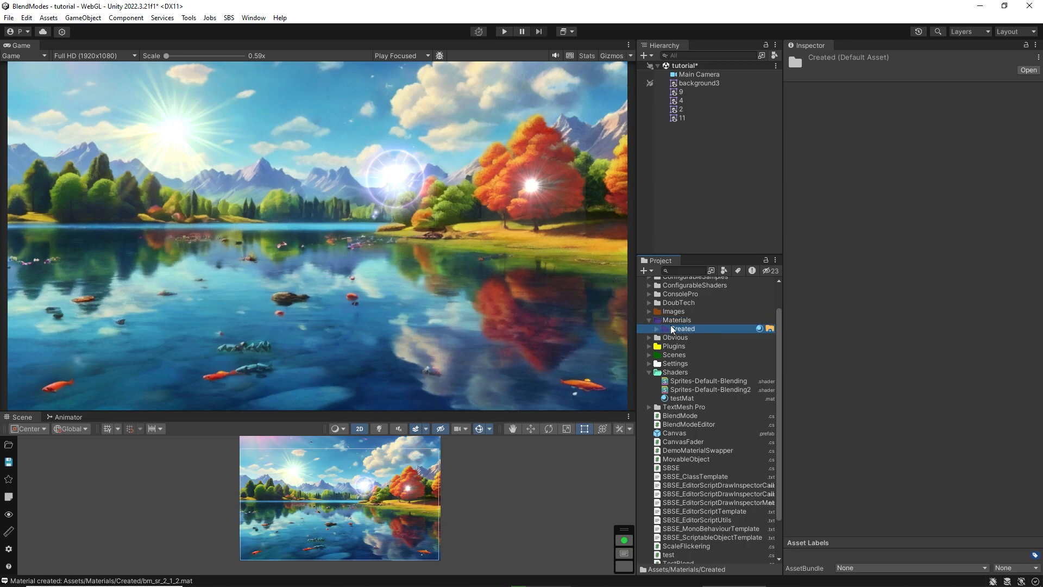
{"action": "left_click", "coordinate": [657, 329]}
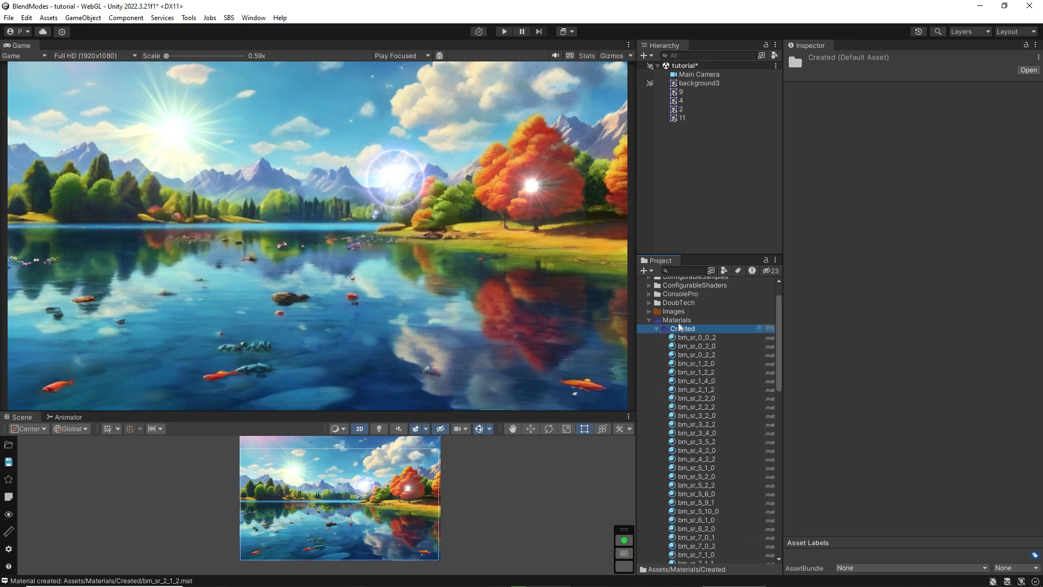
- Browse the generated materials and inspect the blend settings of several, including bm_sr_0_0_2, bm_sr_0_2_0 and bm_sr_2_2_0
{"action": "scroll", "coordinate": [714, 389], "scroll_direction": "down", "scroll_amount": 9}
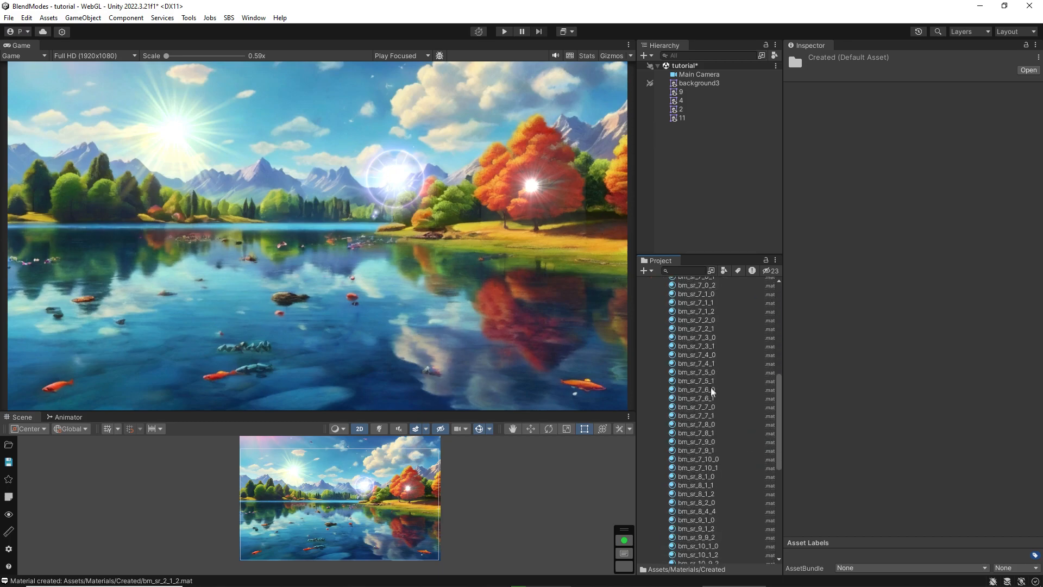
{"action": "scroll", "coordinate": [693, 432], "scroll_direction": "up", "scroll_amount": 12}
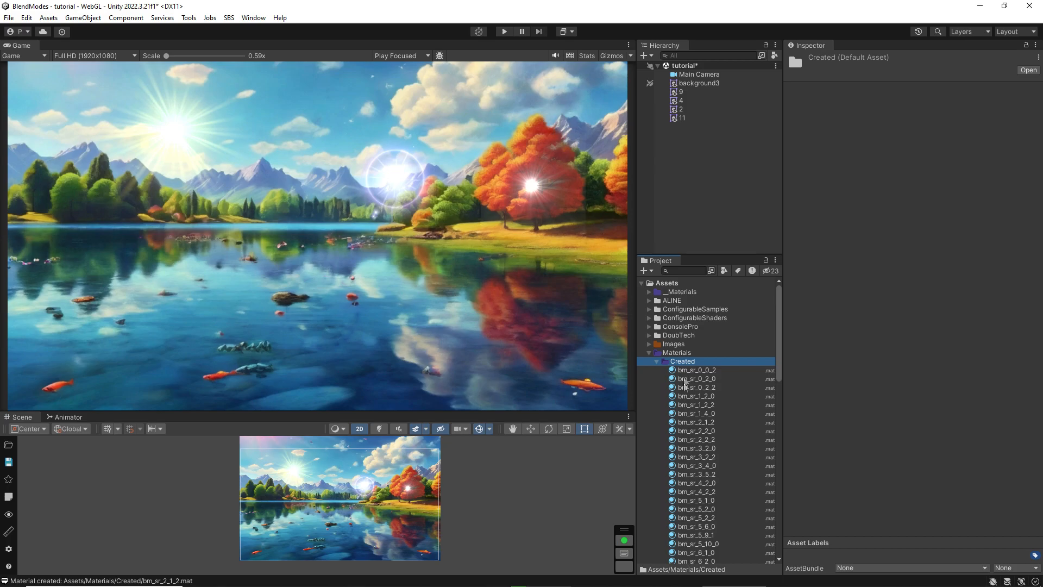
{"action": "scroll", "coordinate": [695, 407], "scroll_direction": "down", "scroll_amount": 1}
{"action": "scroll", "coordinate": [695, 409], "scroll_direction": "down", "scroll_amount": 1}
{"action": "scroll", "coordinate": [692, 380], "scroll_direction": "up", "scroll_amount": 6}
{"action": "left_click", "coordinate": [690, 378]}
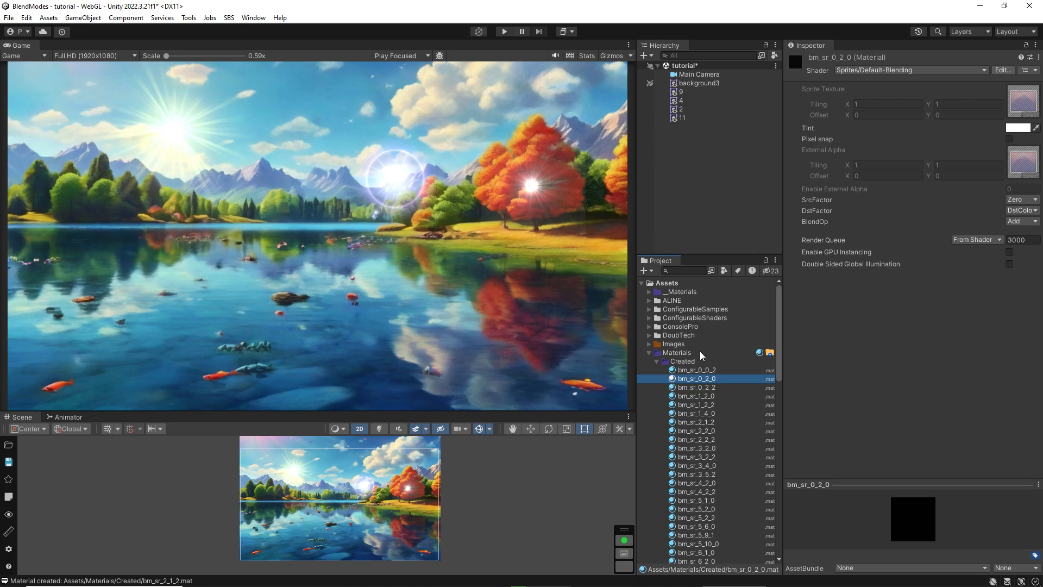
{"action": "left_click", "coordinate": [698, 368]}
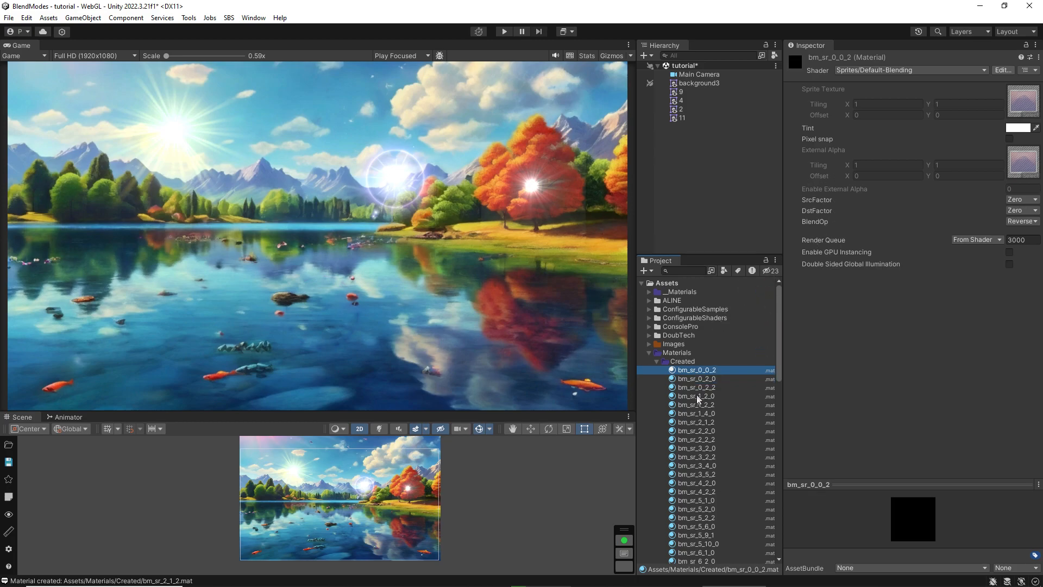
{"action": "left_click", "coordinate": [691, 378]}
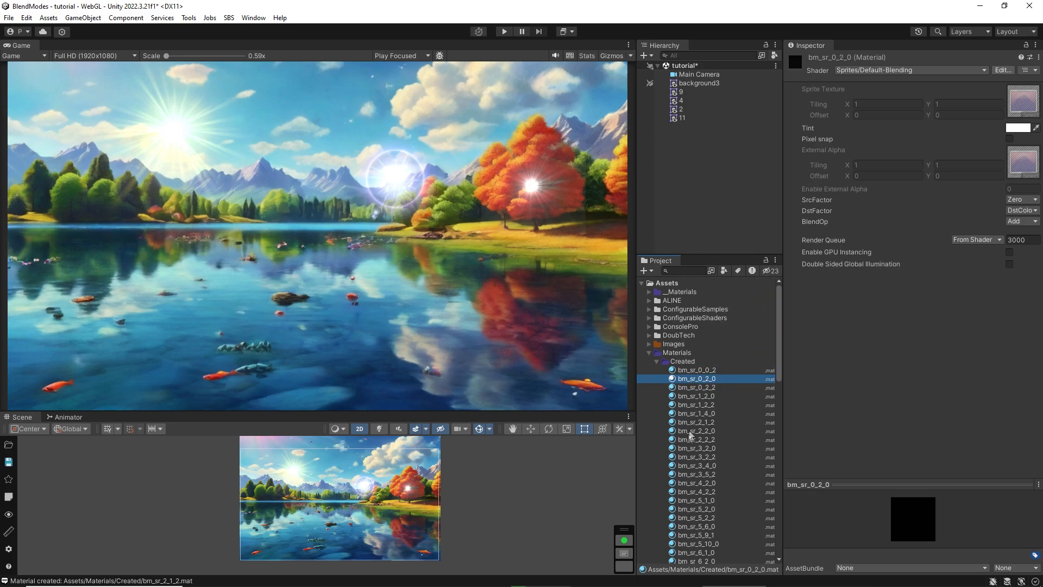
{"action": "left_click", "coordinate": [687, 439]}
{"action": "left_click", "coordinate": [681, 483]}
{"action": "left_click", "coordinate": [689, 430]}
{"action": "left_click", "coordinate": [694, 378]}
{"action": "left_click", "coordinate": [691, 430]}
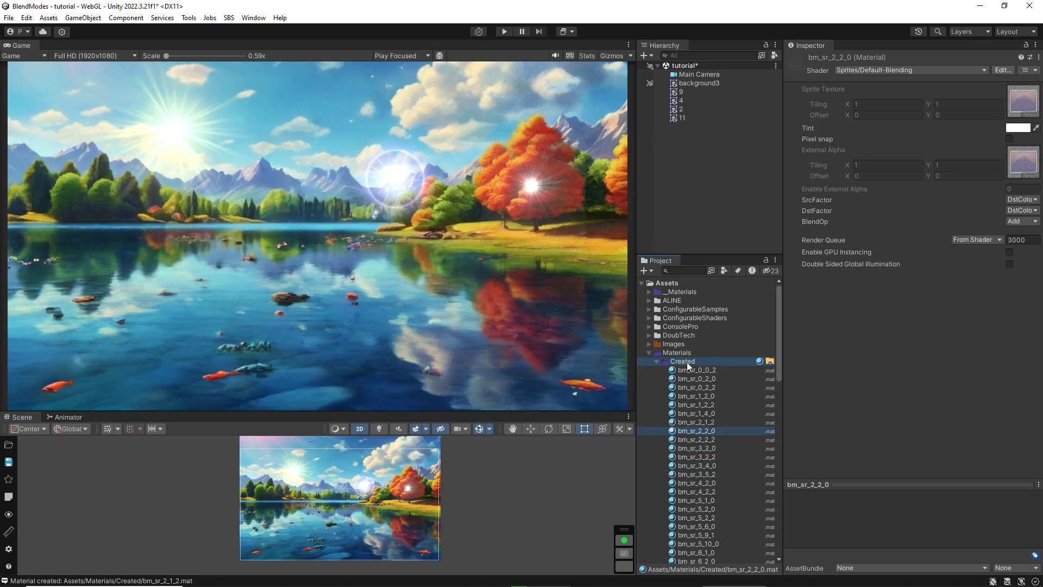
- Select the Created folder and skim through its list of generated blend materials
{"action": "left_click", "coordinate": [687, 362]}
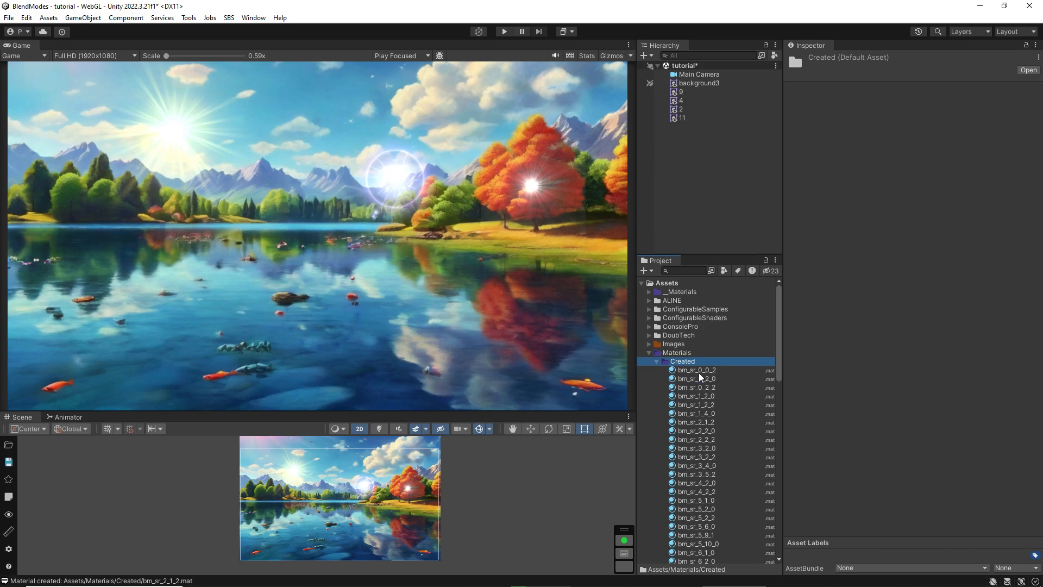
{"action": "scroll", "coordinate": [725, 461], "scroll_direction": "down", "scroll_amount": 6}
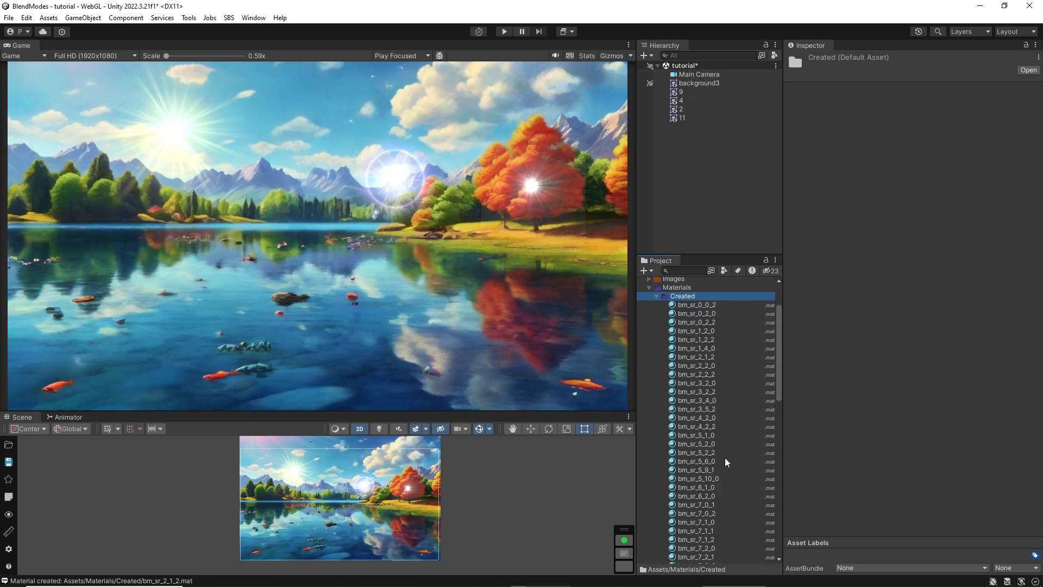
{"action": "scroll", "coordinate": [686, 469], "scroll_direction": "up", "scroll_amount": 6}
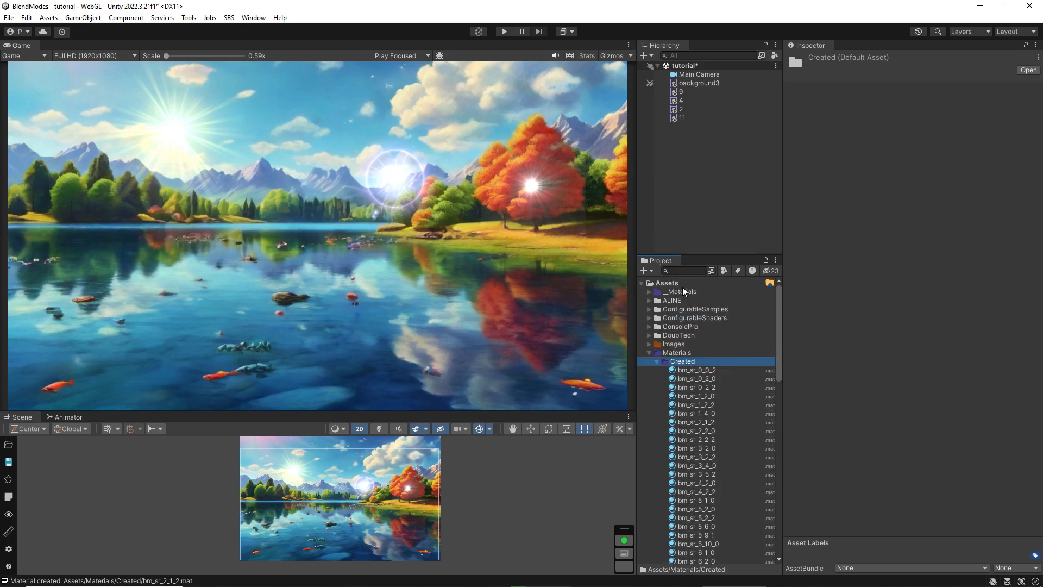
- Move sprite 9 in the sky slightly to about X -3.79, Y 3.22
{"action": "left_click", "coordinate": [685, 91]}
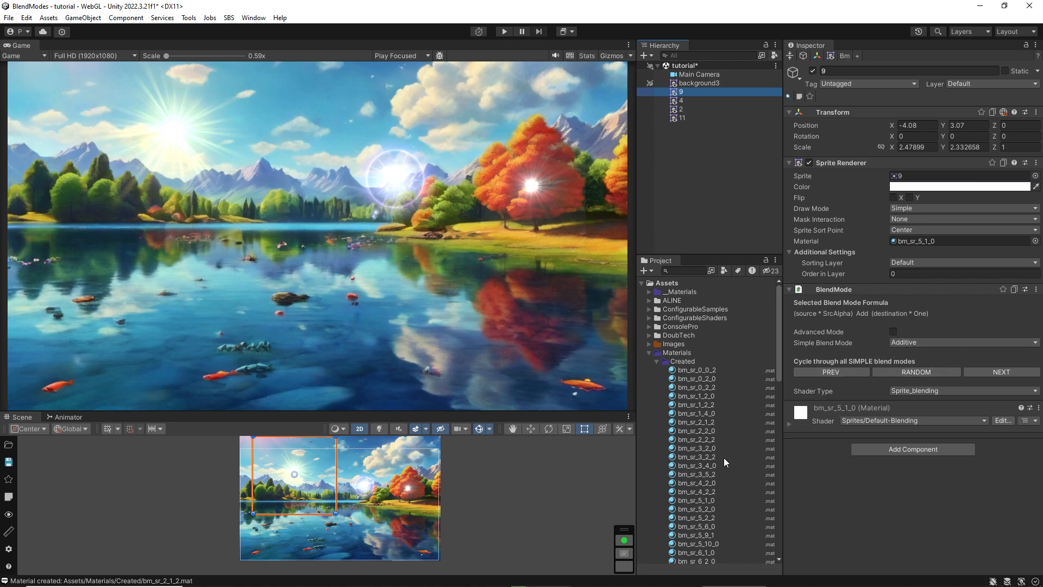
{"action": "scroll", "coordinate": [710, 485], "scroll_direction": "down", "scroll_amount": 3}
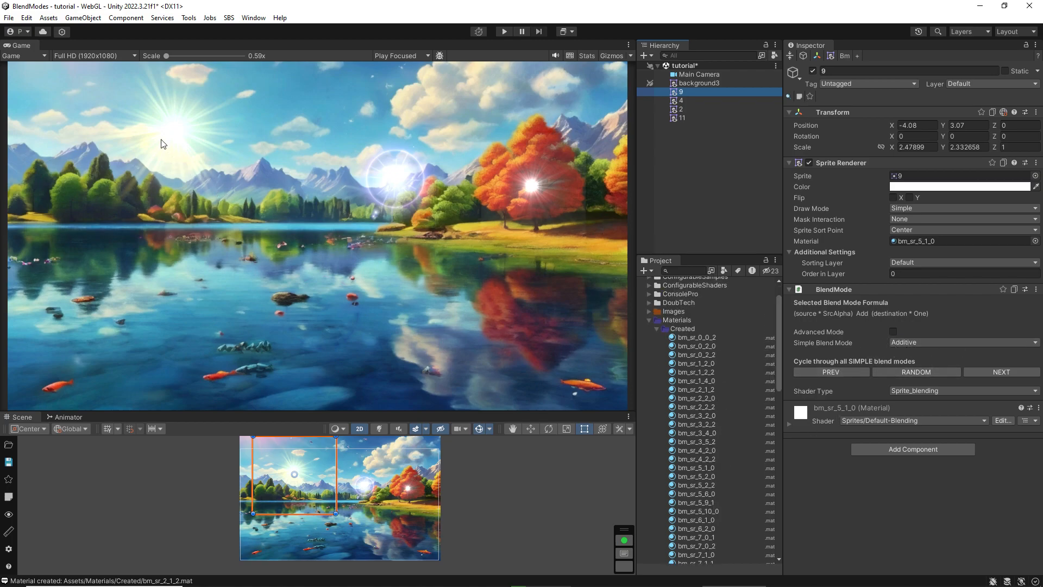
{"action": "left_click_drag", "start_coordinate": [296, 471], "coordinate": [302, 465]}
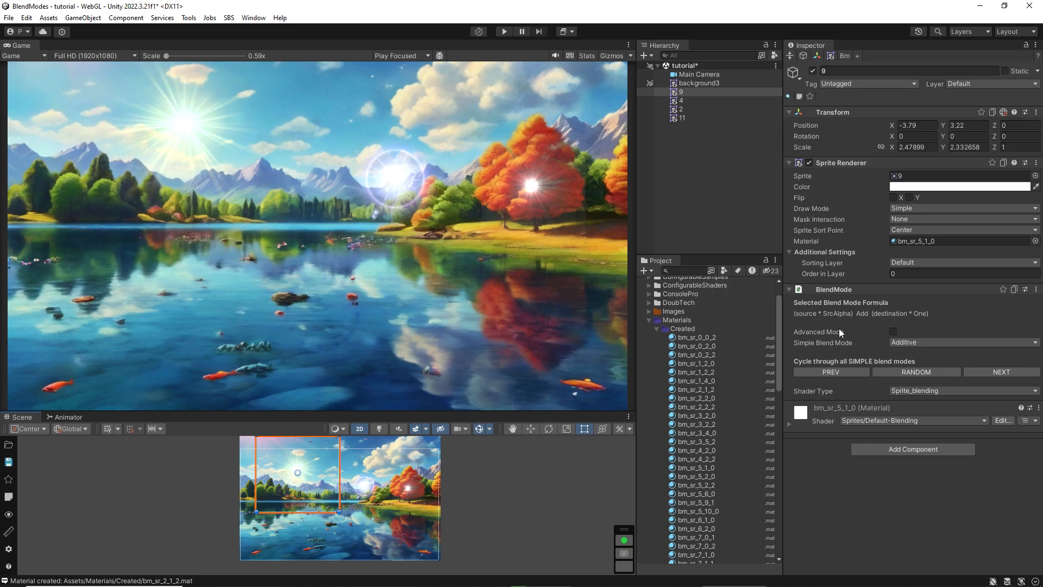
- Enable Advanced Mode on sprite 9's BlendMode component and review the Src Factor and Blend Operator options
{"action": "left_click", "coordinate": [892, 331]}
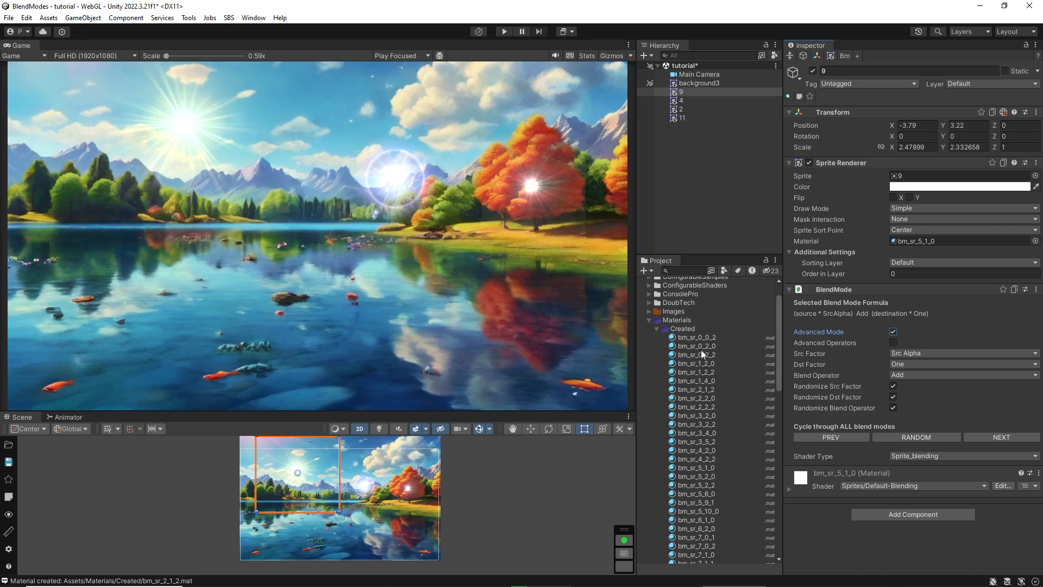
{"action": "left_click", "coordinate": [899, 354]}
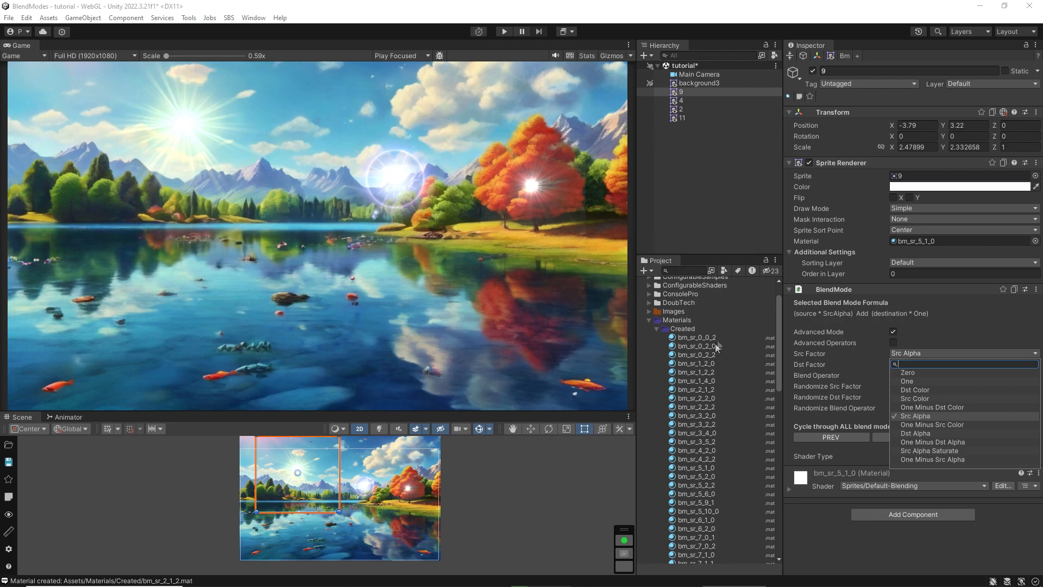
{"action": "left_click", "coordinate": [951, 329]}
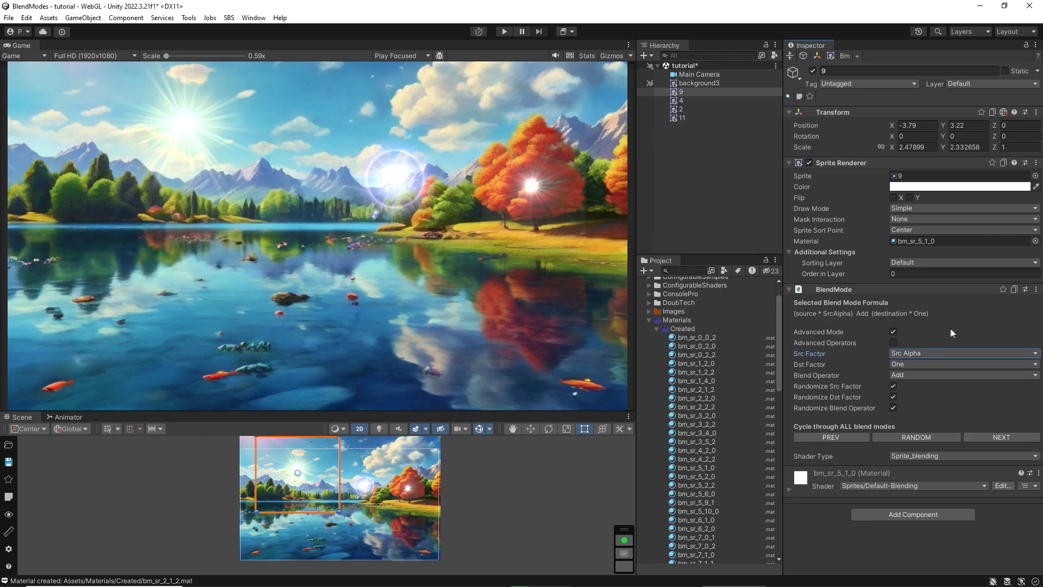
{"action": "left_click", "coordinate": [900, 375]}
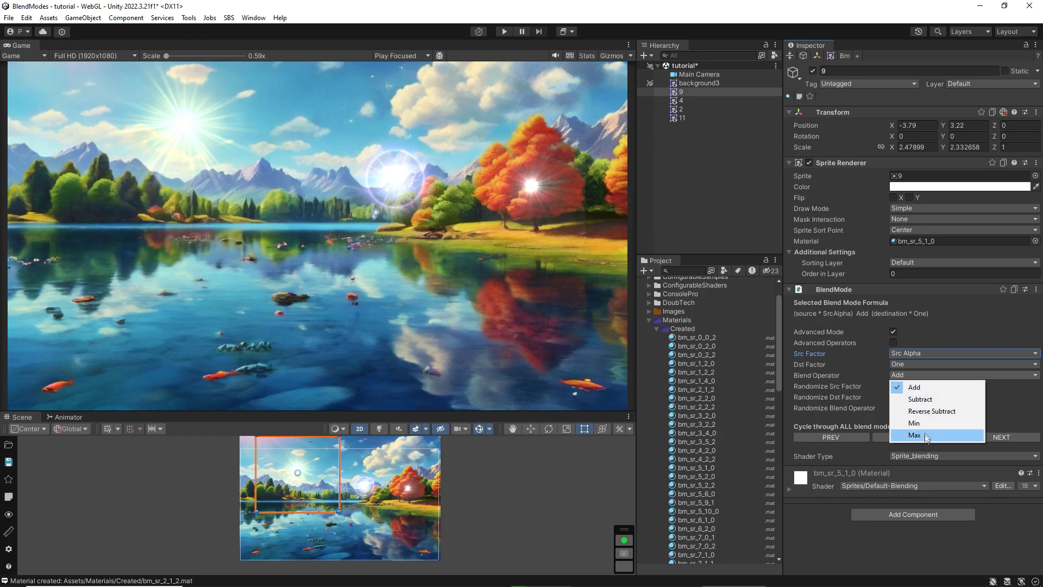
{"action": "left_click", "coordinate": [972, 334]}
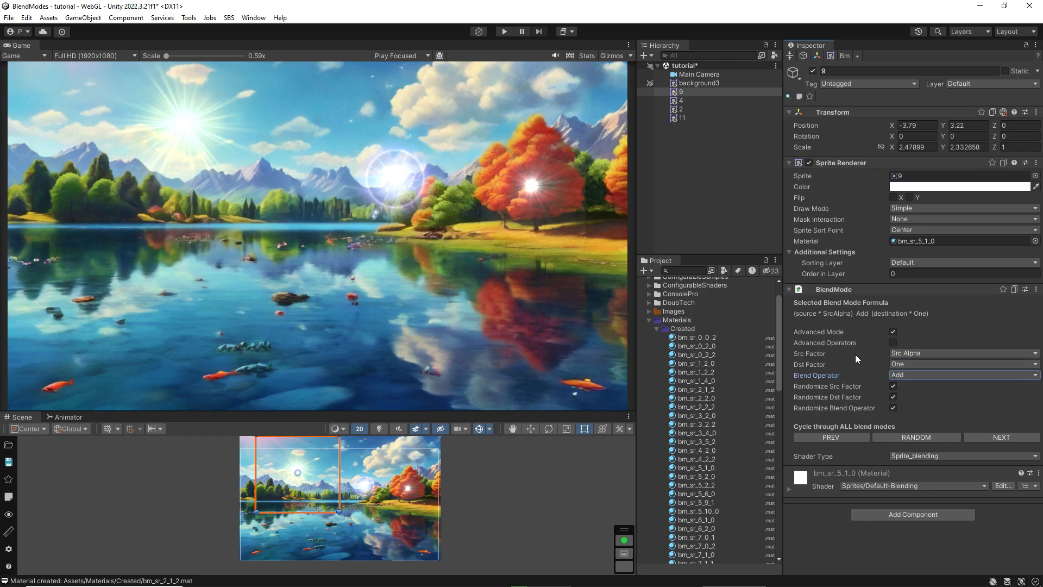
- Delete the Created folder of generated materials from Assets/Materials
{"action": "scroll", "coordinate": [703, 411], "scroll_direction": "up", "scroll_amount": 3}
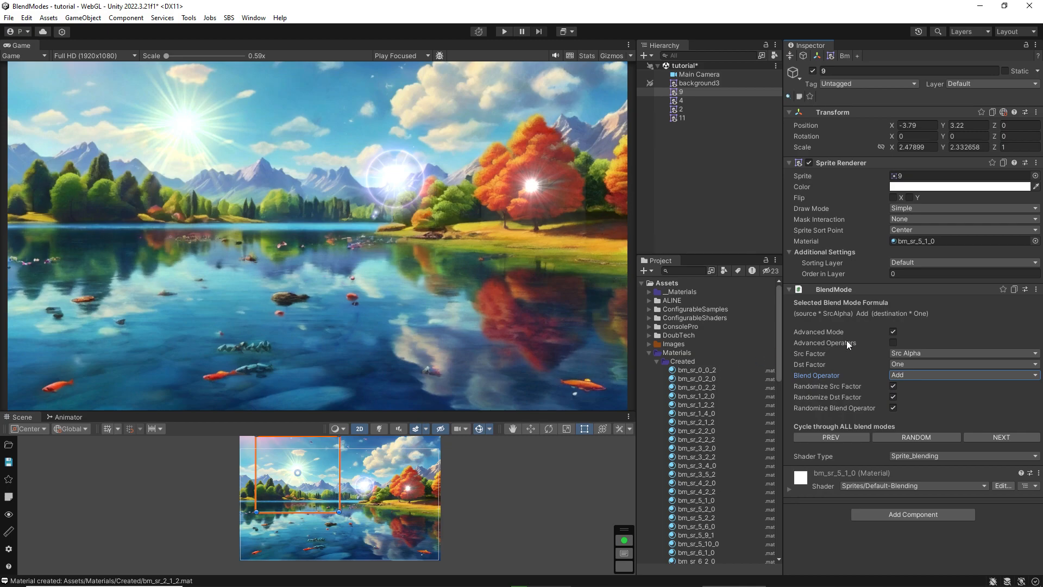
{"action": "left_click", "coordinate": [681, 362]}
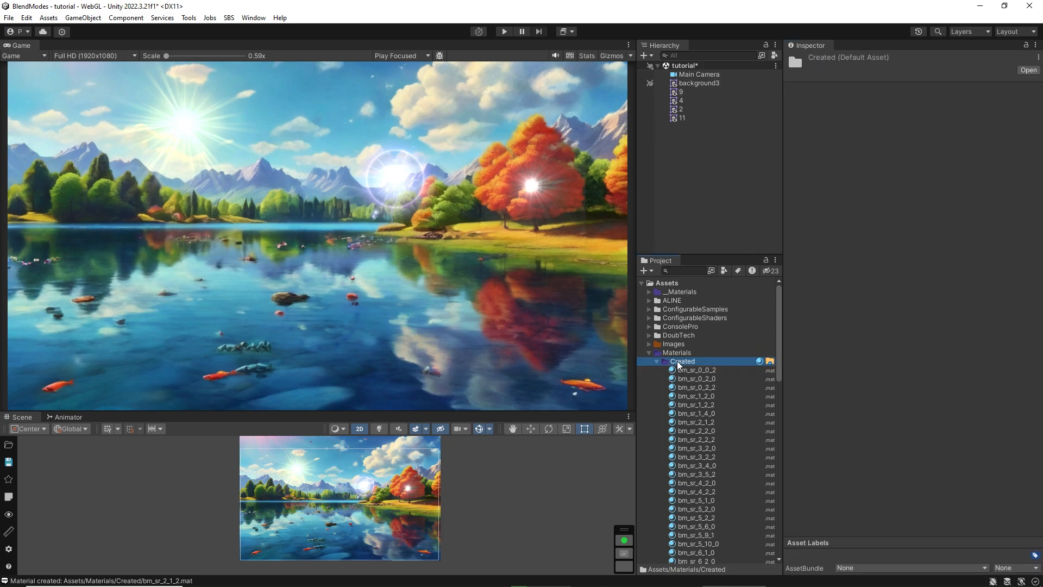
{"action": "key", "text": "Delete"}
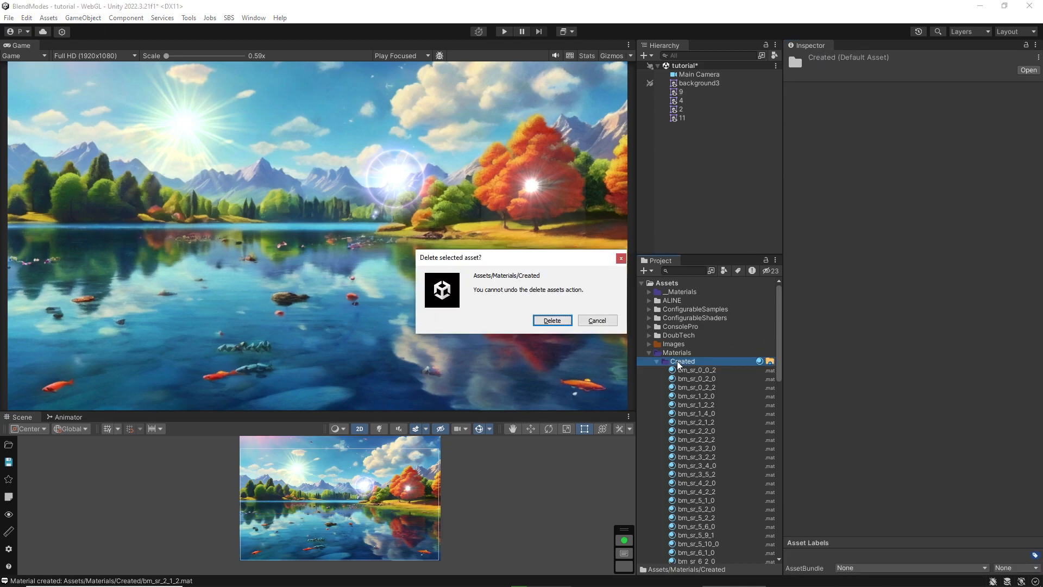
{"action": "left_click", "coordinate": [554, 320]}
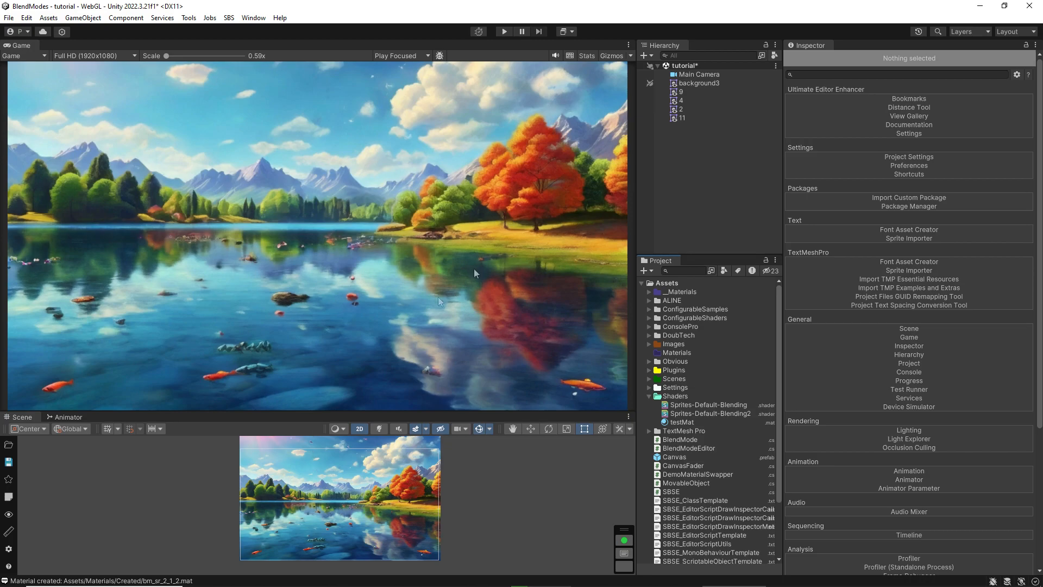
- Select sprite 9 to regenerate its blend material, and review the Dst Factor and Blend Operator options
{"action": "left_click", "coordinate": [683, 91]}
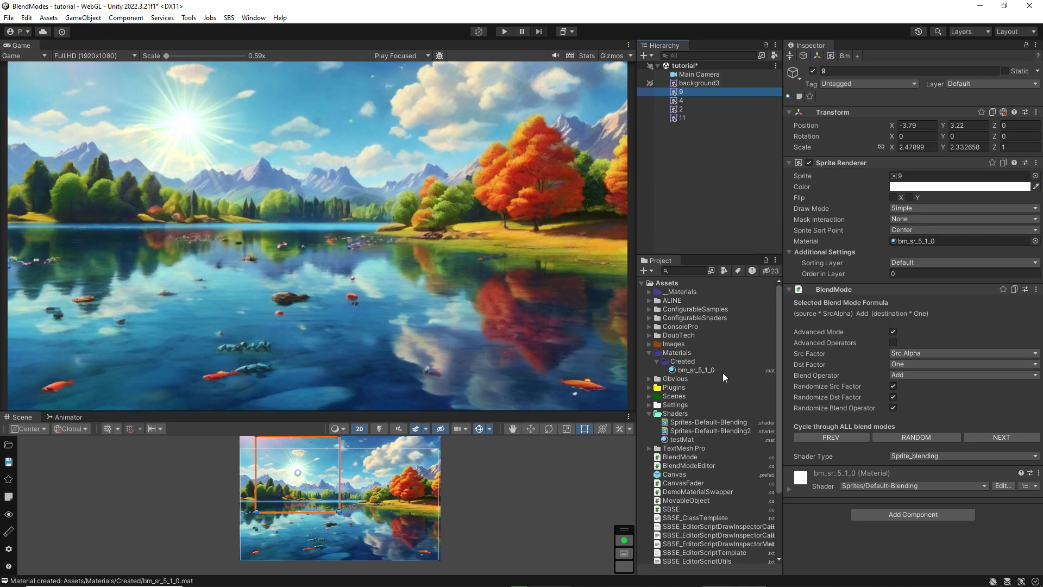
{"action": "left_click", "coordinate": [904, 364]}
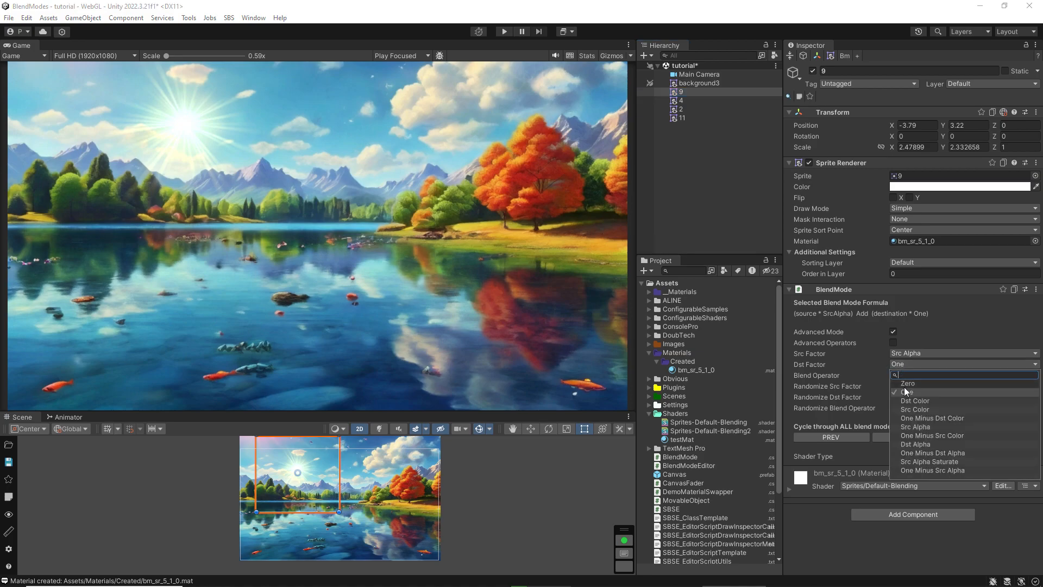
{"action": "left_click", "coordinate": [940, 333]}
{"action": "left_click", "coordinate": [906, 375]}
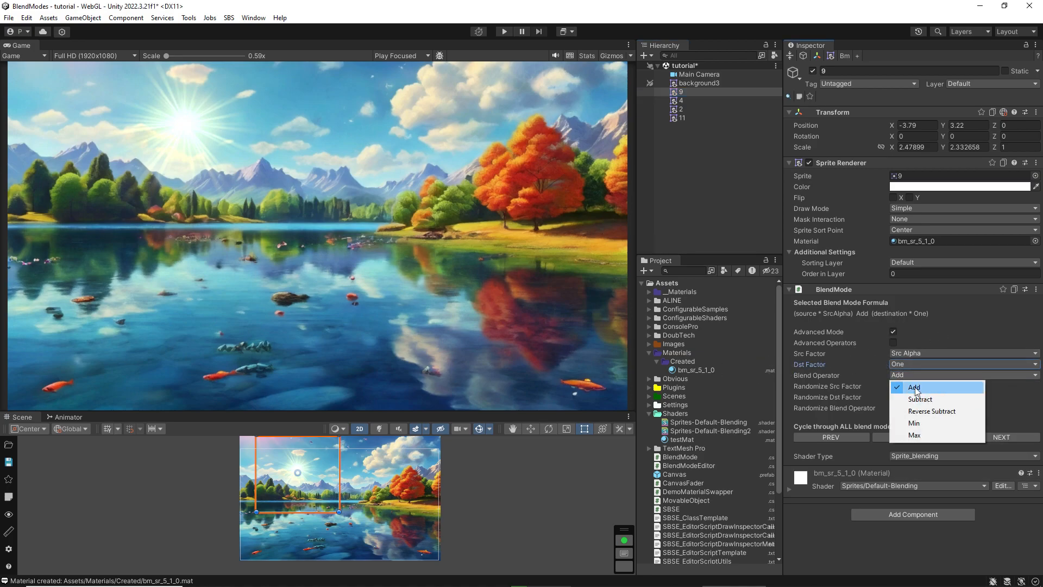
{"action": "left_click", "coordinate": [946, 337]}
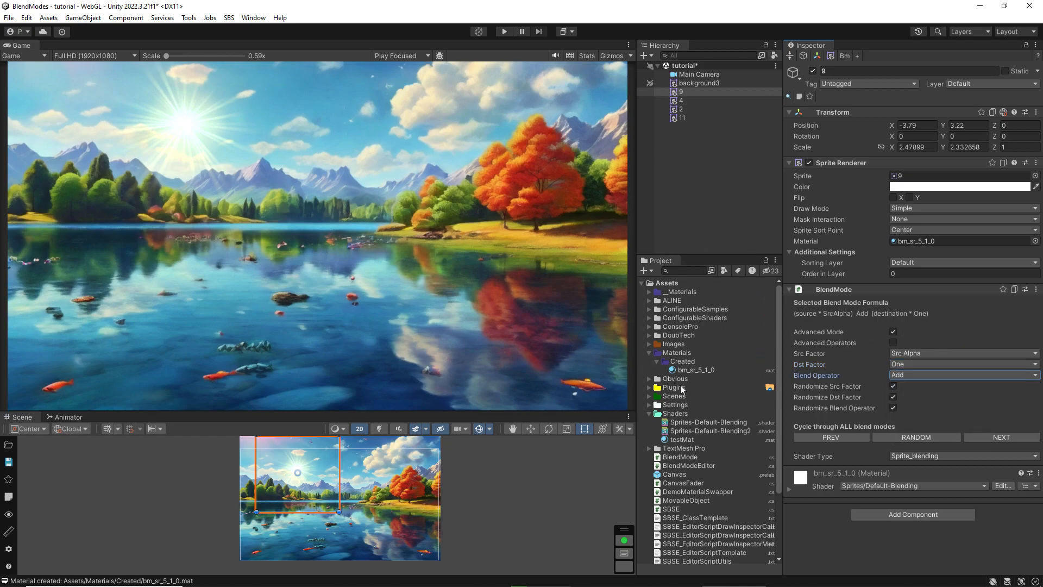
- Inspect the bm_sr_5_1_0 material in the Created folder and rename it sun_material
{"action": "left_click", "coordinate": [704, 371]}
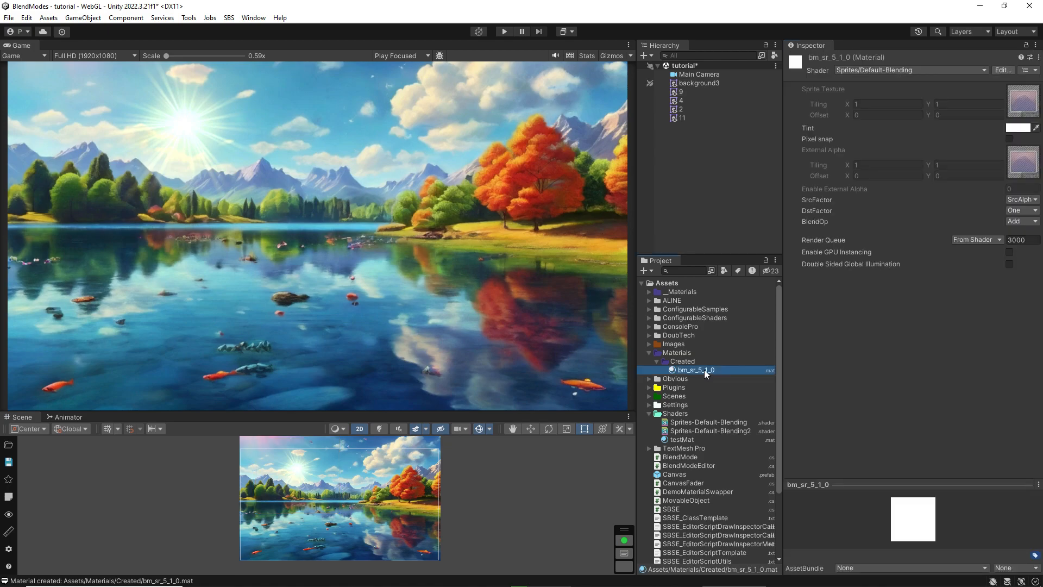
{"action": "left_click", "coordinate": [684, 362]}
{"action": "left_click", "coordinate": [686, 371]}
{"action": "left_click", "coordinate": [686, 371]}
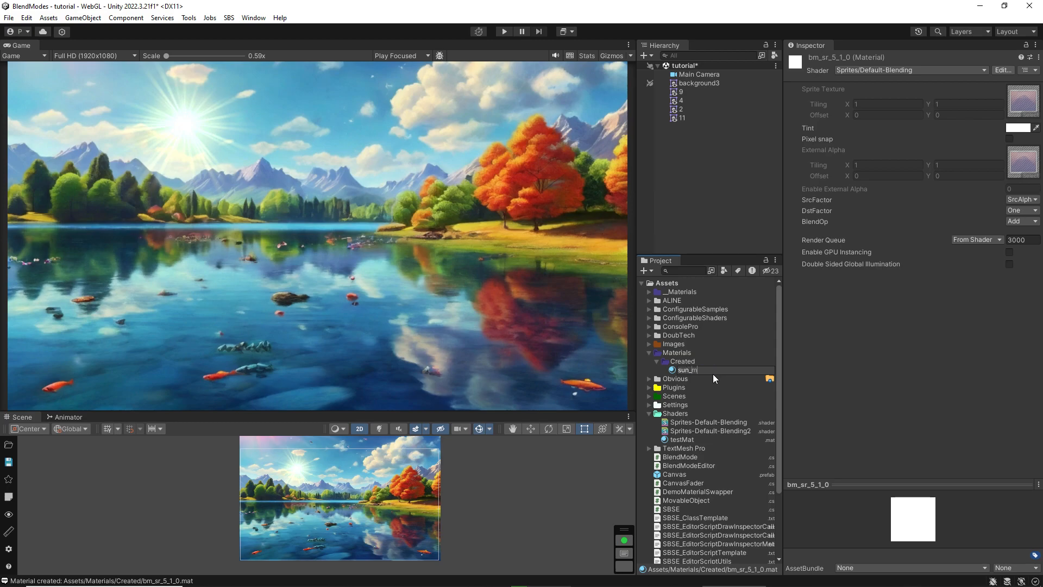
{"action": "type", "text": "sun_material"}
{"action": "key", "text": "Return"}
{"action": "left_click", "coordinate": [701, 210]}
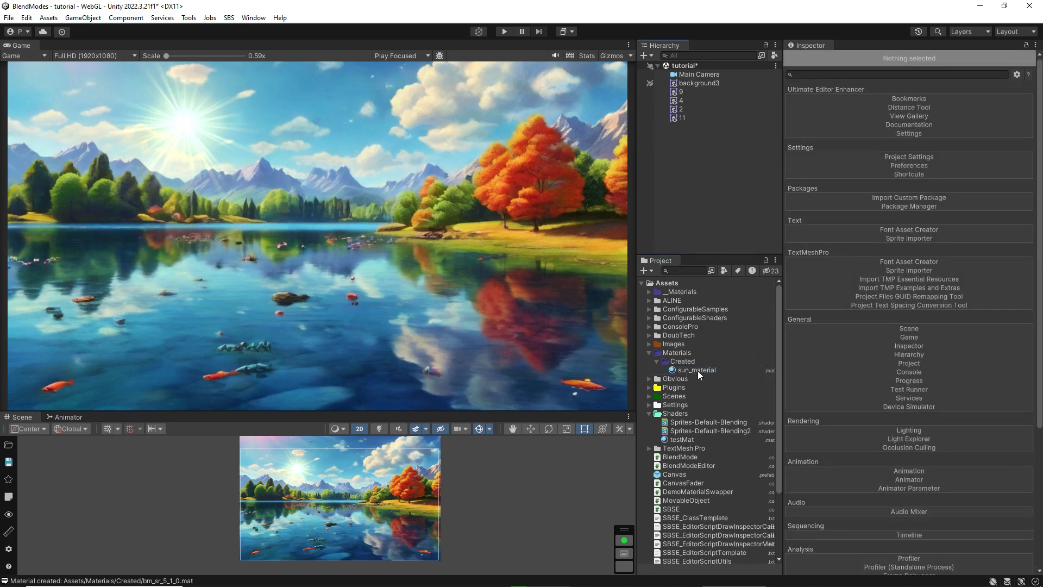
- Save the scene with sprite 9 selected and remove the BlendMode component from that sprite
{"action": "left_click", "coordinate": [681, 91]}
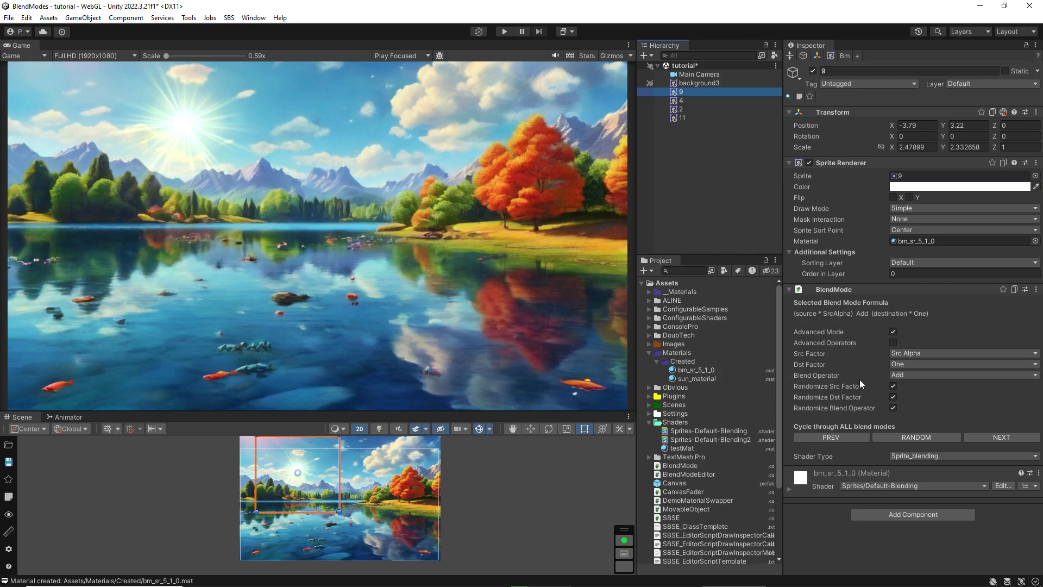
{"action": "key", "text": "ctrl+s"}
{"action": "left_click", "coordinate": [1036, 289]}
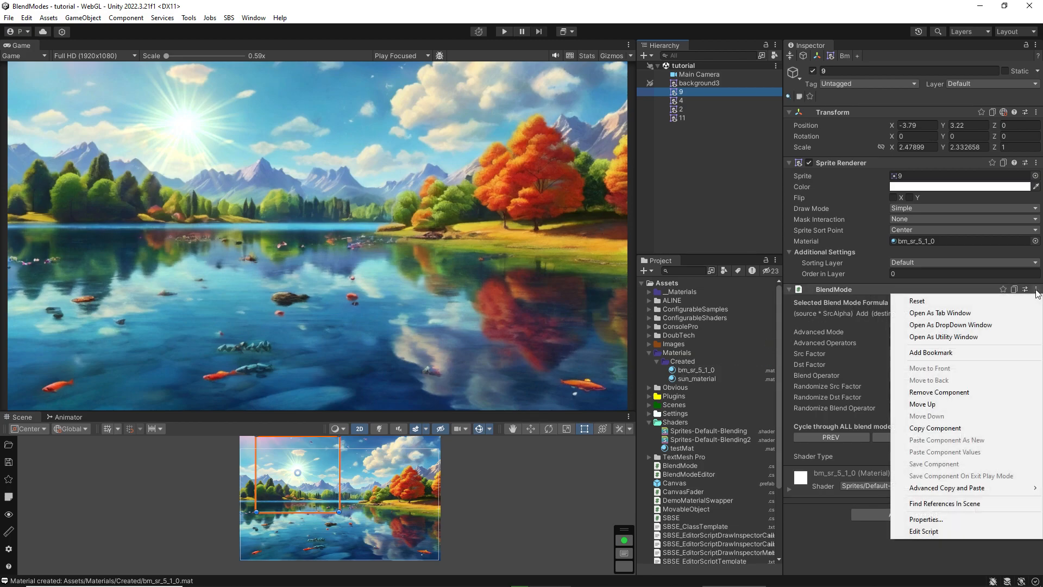
{"action": "left_click", "coordinate": [938, 392]}
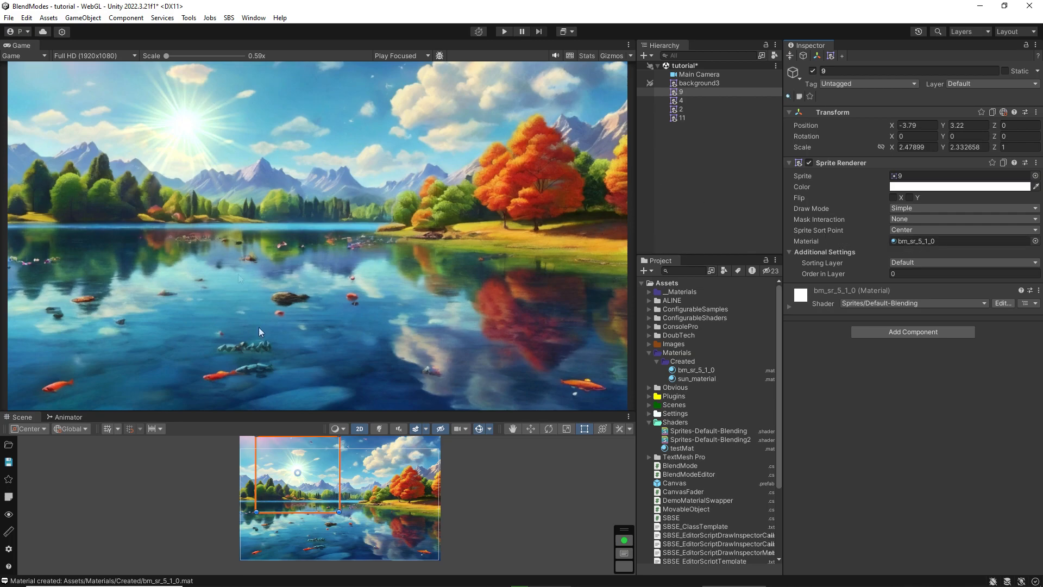
- Assign sun_material to sprite 9's Sprite Renderer and reposition the sprite to about X -4.08, Y 1.12
{"action": "left_click_drag", "start_coordinate": [311, 474], "coordinate": [351, 506]}
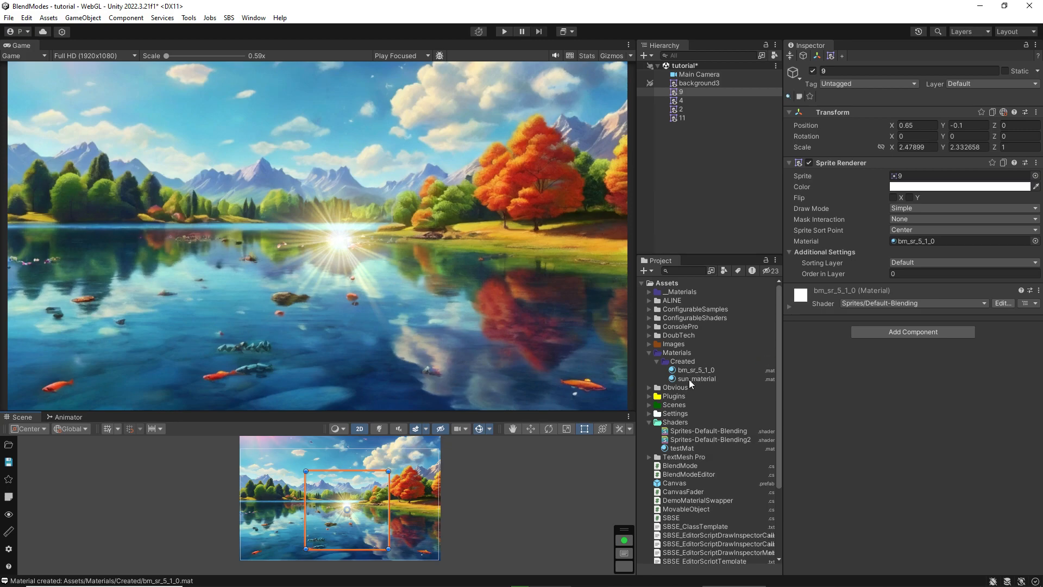
{"action": "left_click_drag", "start_coordinate": [698, 377], "coordinate": [912, 240]}
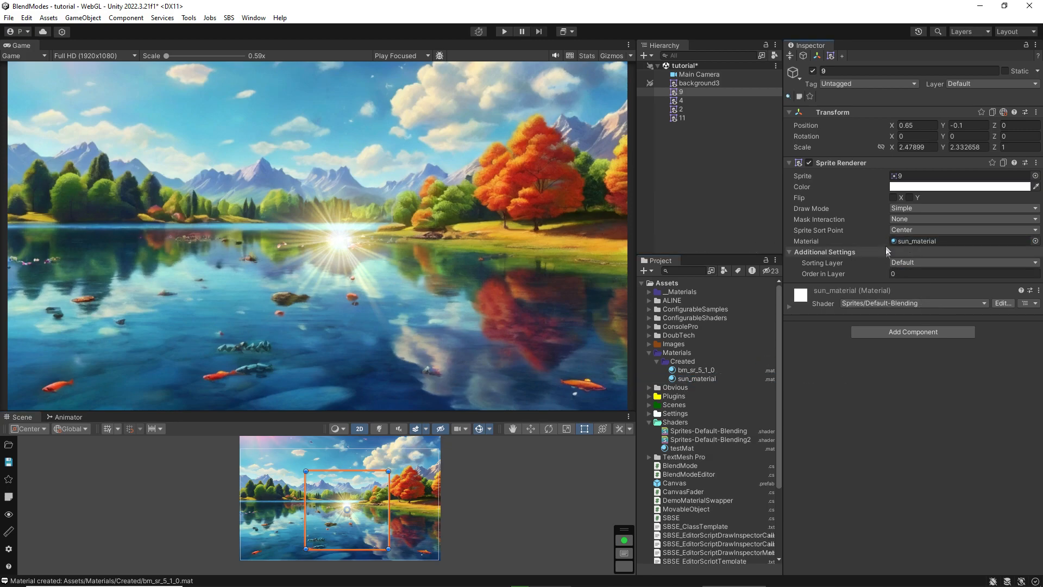
{"action": "left_click_drag", "start_coordinate": [346, 504], "coordinate": [294, 494]}
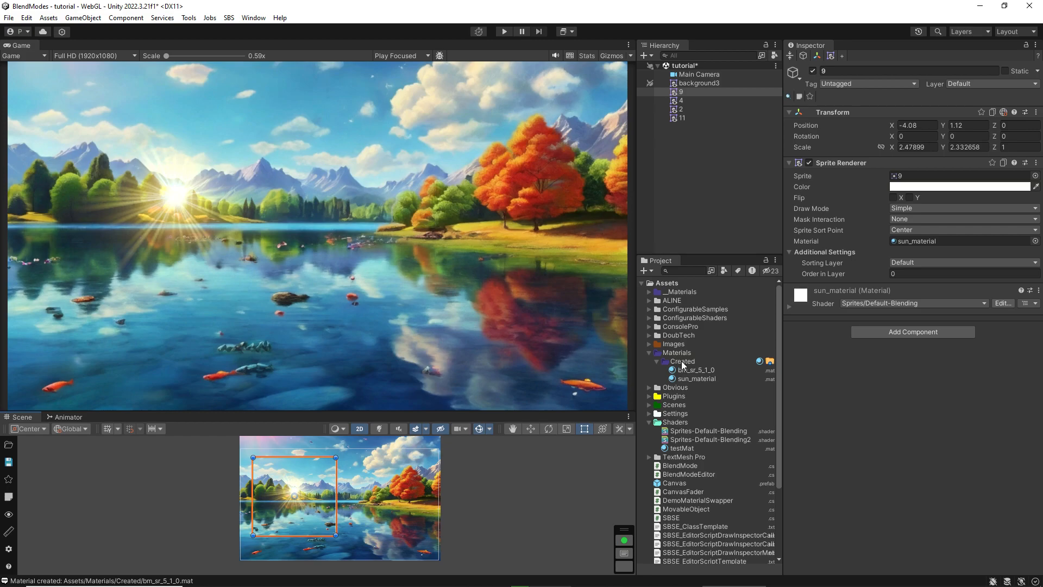
- Inspect sun_material's settings and move sprite 9 up into the sky to about X -4.32, Y 3.07
{"action": "left_click", "coordinate": [692, 378]}
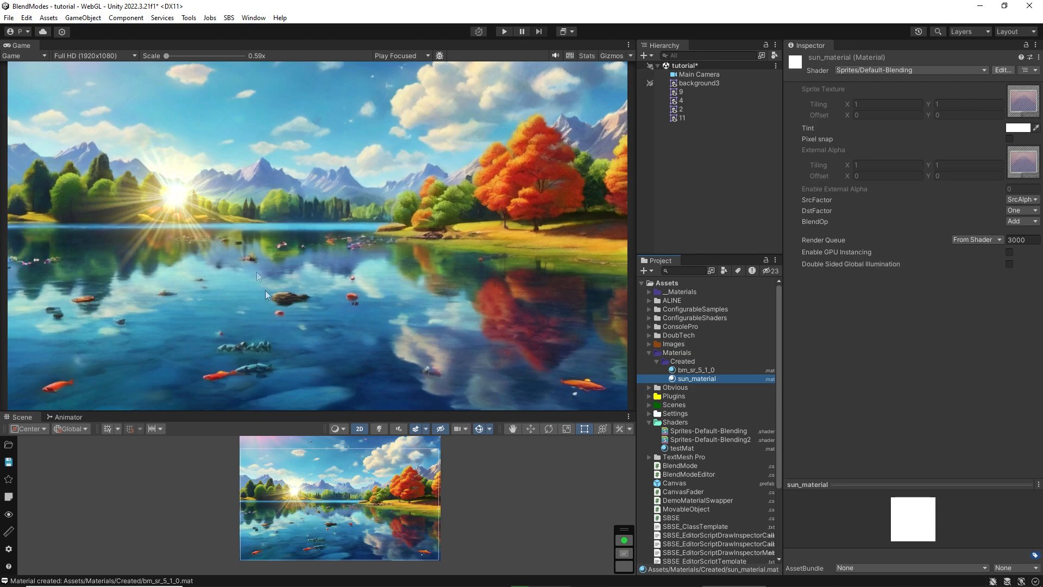
{"action": "left_click", "coordinate": [295, 496]}
{"action": "left_click", "coordinate": [292, 493]}
{"action": "left_click_drag", "start_coordinate": [298, 492], "coordinate": [295, 466]}
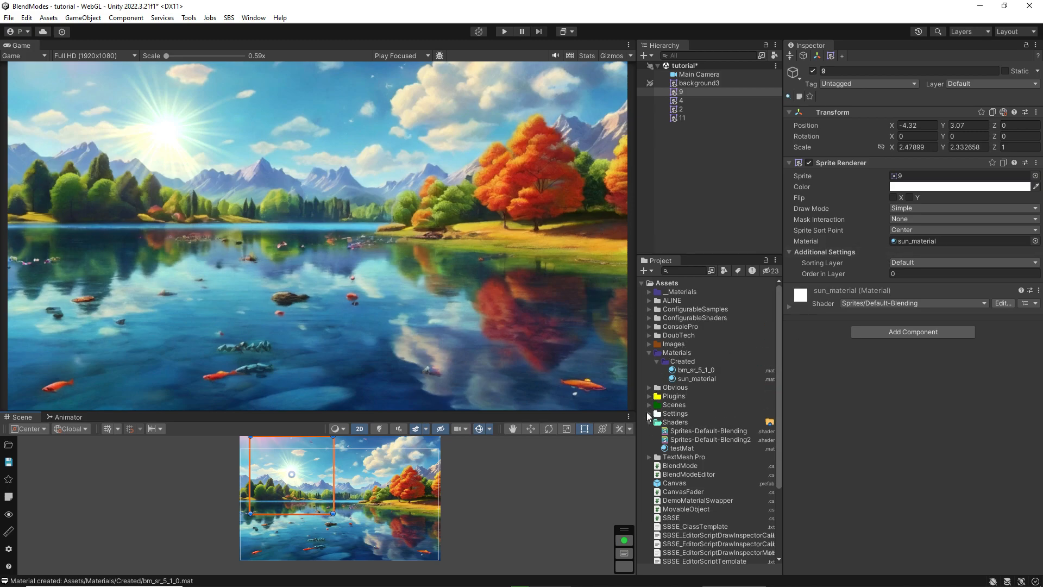
- Add image 3 from the test images folder to the scene as a sprite at about X 3.19, Y -1.46
{"action": "left_click", "coordinate": [649, 344]}
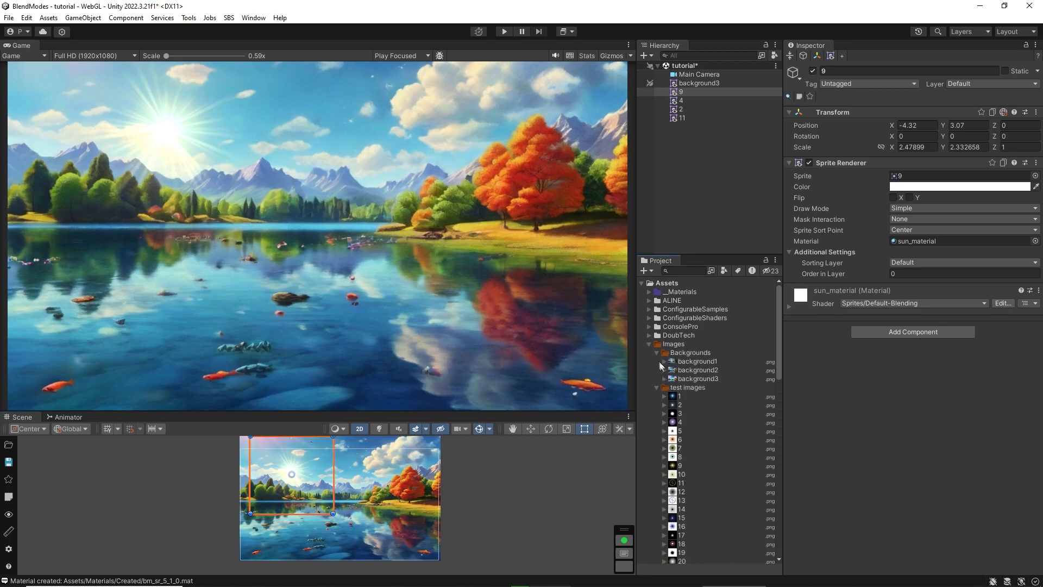
{"action": "scroll", "coordinate": [682, 413], "scroll_direction": "down", "scroll_amount": 3}
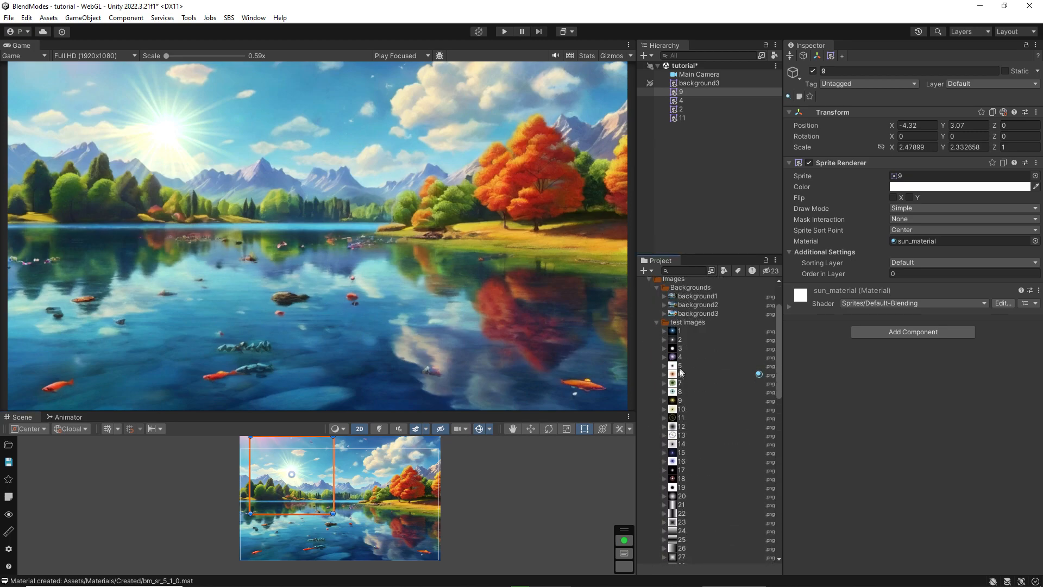
{"action": "left_click_drag", "start_coordinate": [674, 346], "coordinate": [353, 496]}
{"action": "left_click_drag", "start_coordinate": [356, 488], "coordinate": [399, 527]}
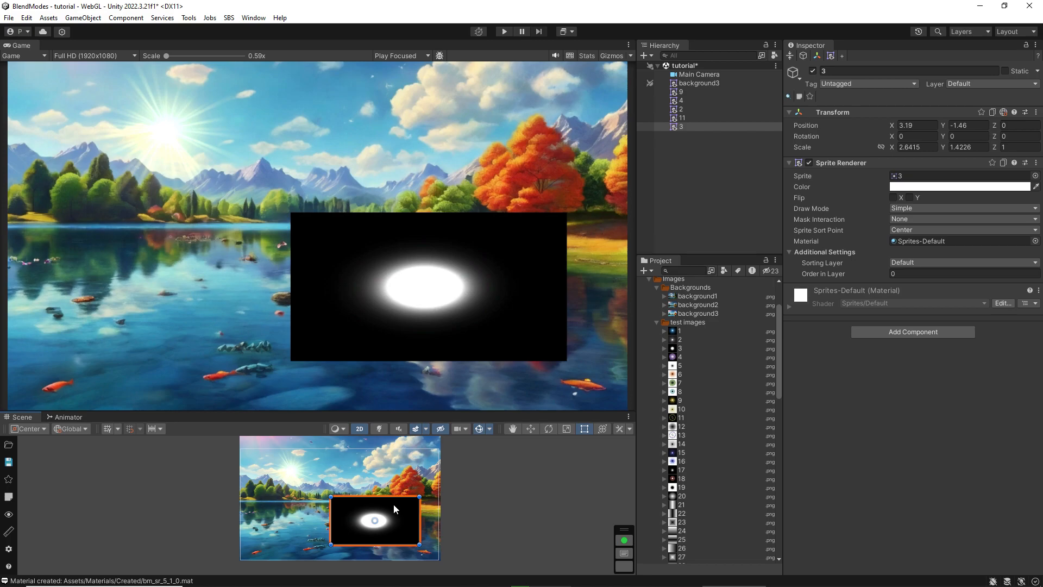
- Add a BlendMode component set to Additive to sprite 3, and move the sprite to about X 0.51, Y -0.24
{"action": "left_click", "coordinate": [873, 332]}
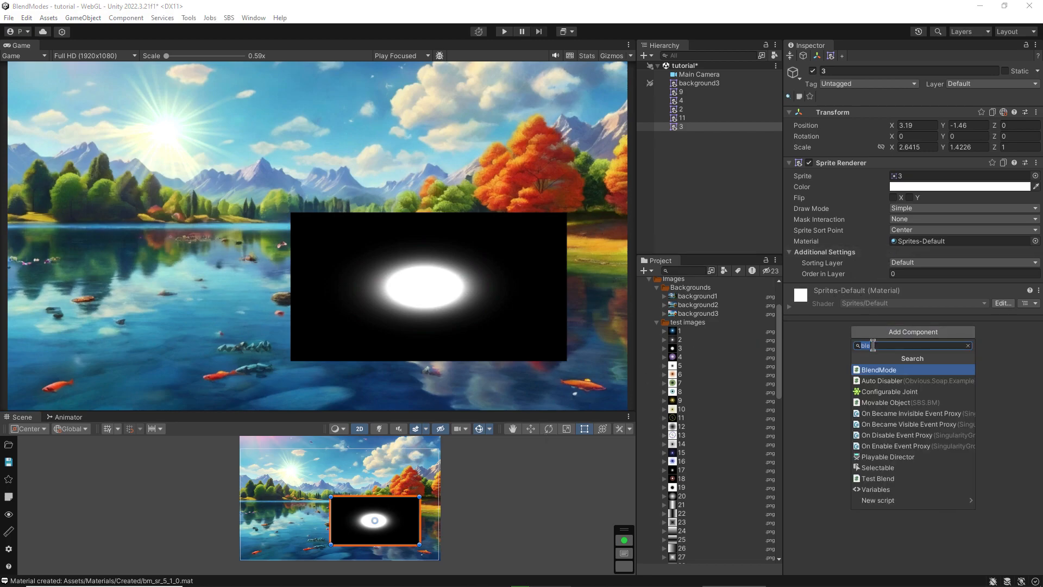
{"action": "left_click", "coordinate": [872, 370]}
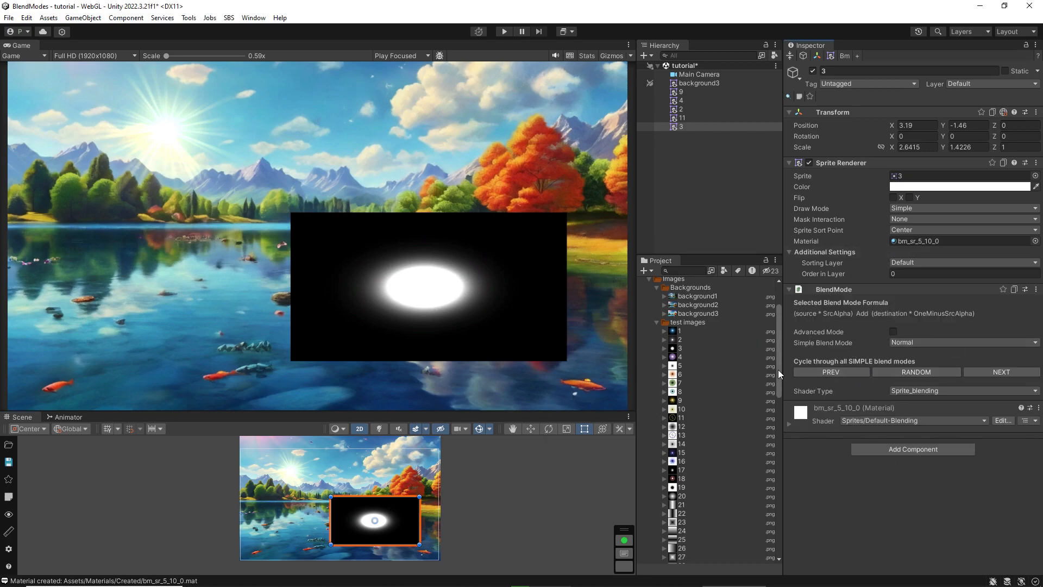
{"action": "left_click", "coordinate": [904, 339]}
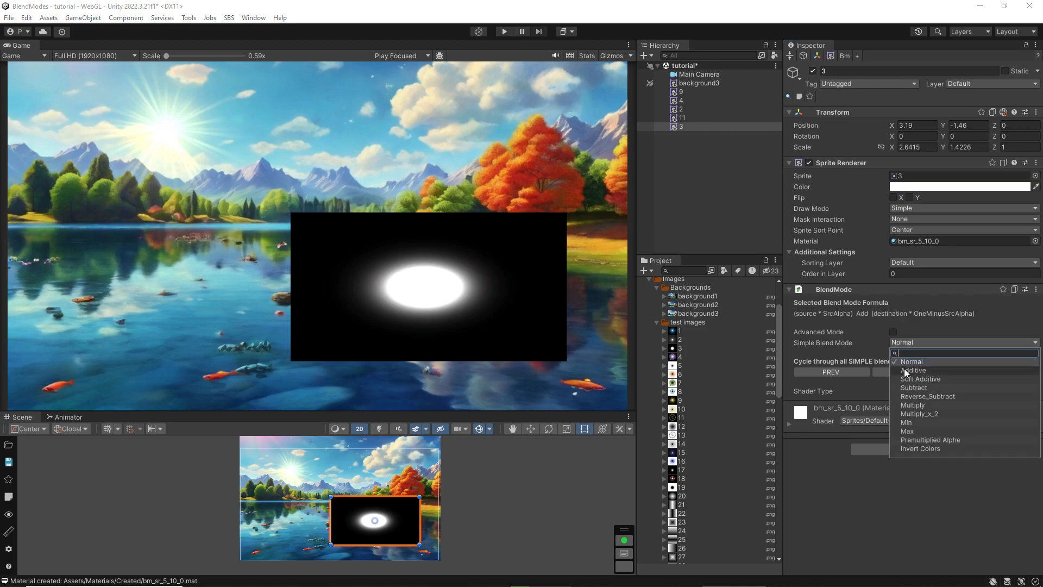
{"action": "left_click", "coordinate": [905, 368]}
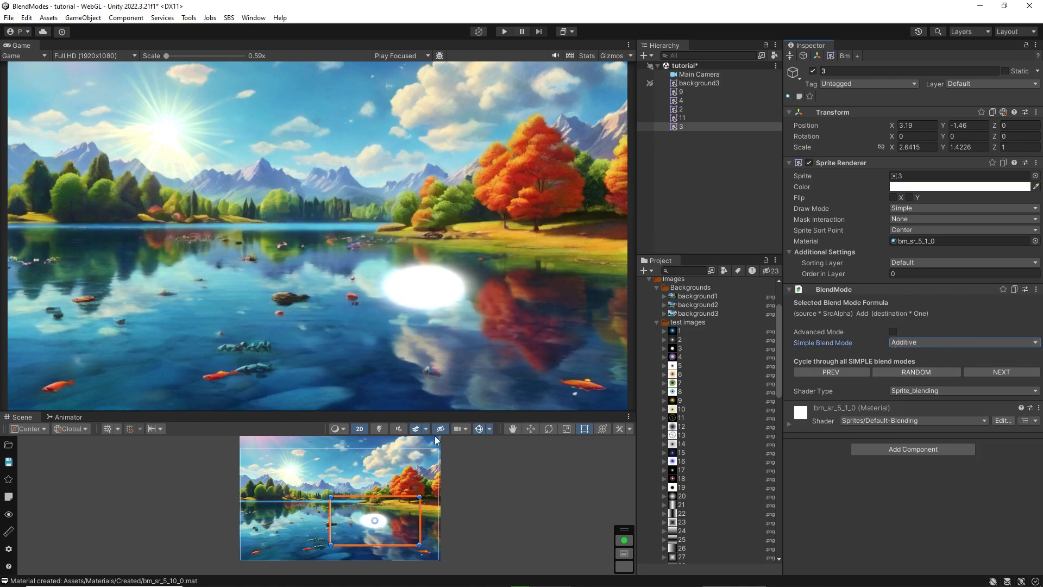
{"action": "left_click_drag", "start_coordinate": [386, 523], "coordinate": [358, 507]}
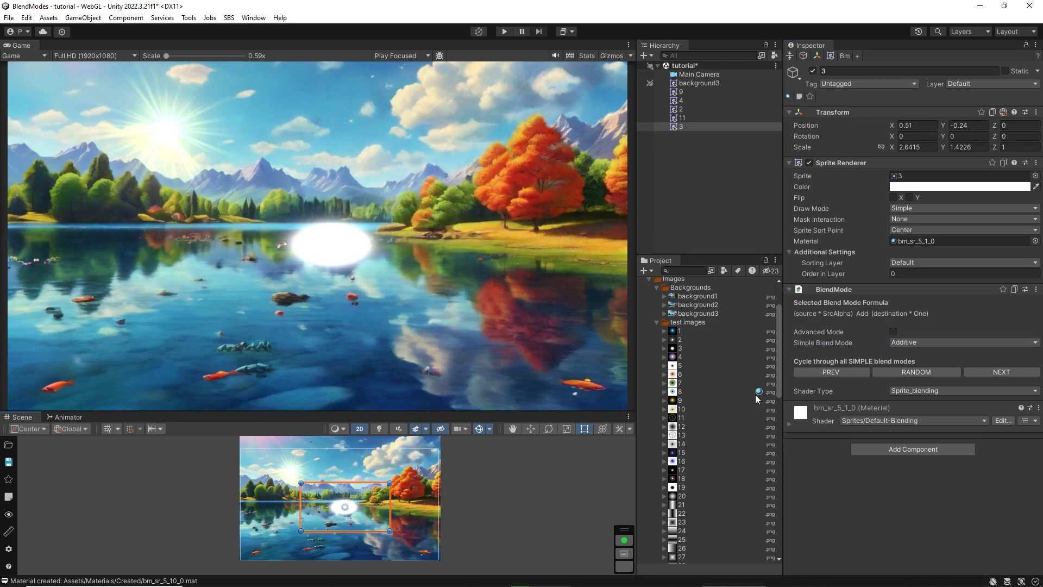
- Try the Subtract blend mode on sprite 3 and set its simple blend mode to Reverse_Subtract
{"action": "left_click", "coordinate": [916, 343]}
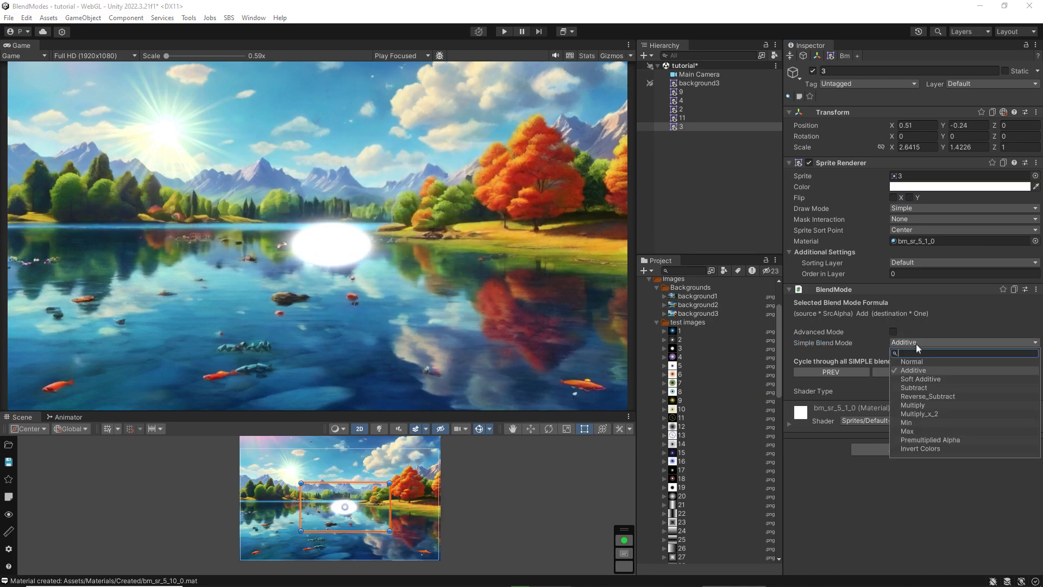
{"action": "left_click", "coordinate": [913, 387]}
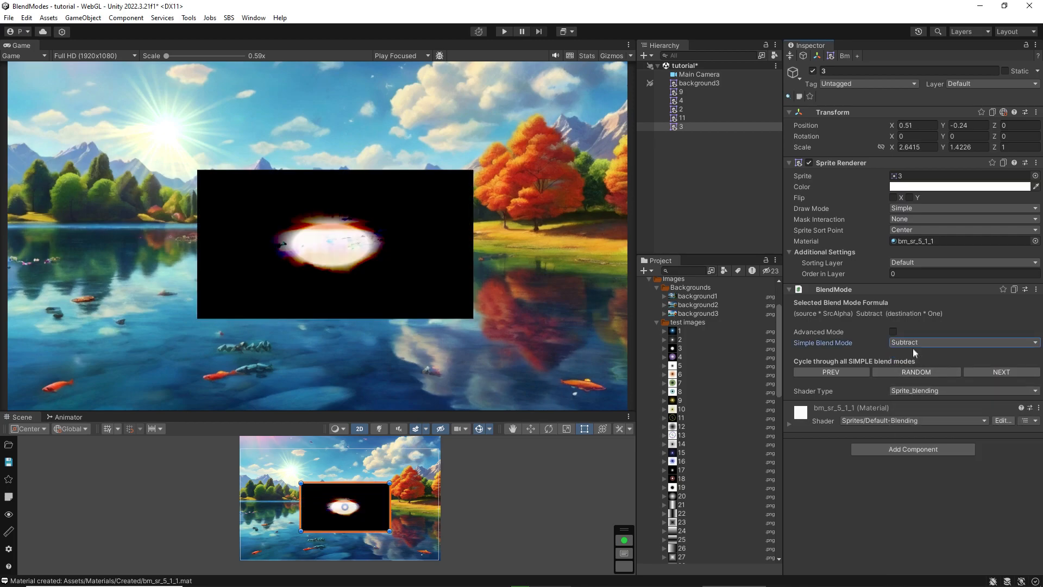
{"action": "left_click", "coordinate": [915, 348]}
{"action": "left_click", "coordinate": [913, 396]}
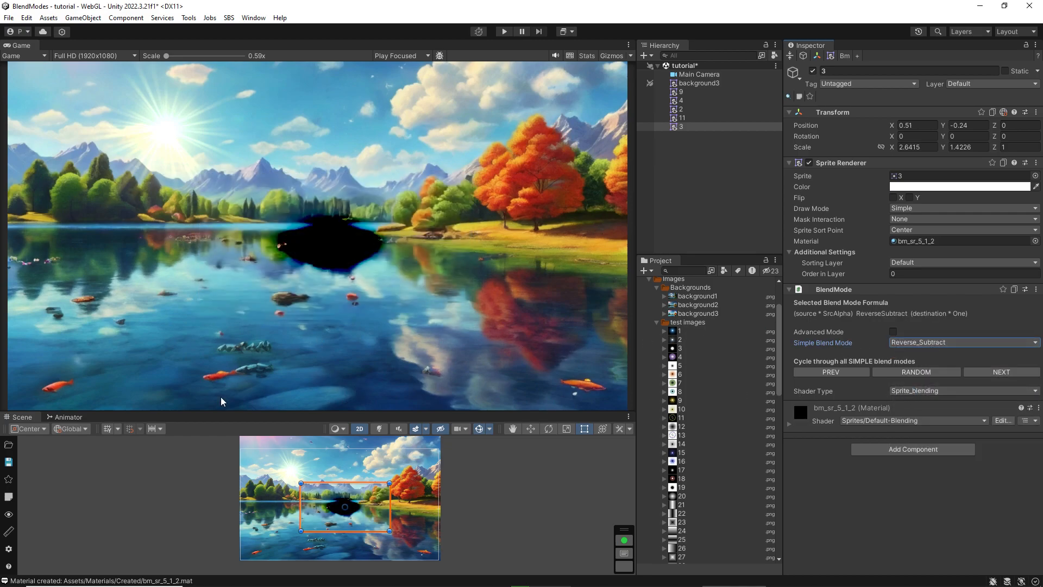
- Place sprite 3 on the lake at about X 0.51, Y -1.68 and flatten it to a Y scale of about 0.82
{"action": "left_click_drag", "start_coordinate": [359, 513], "coordinate": [387, 516]}
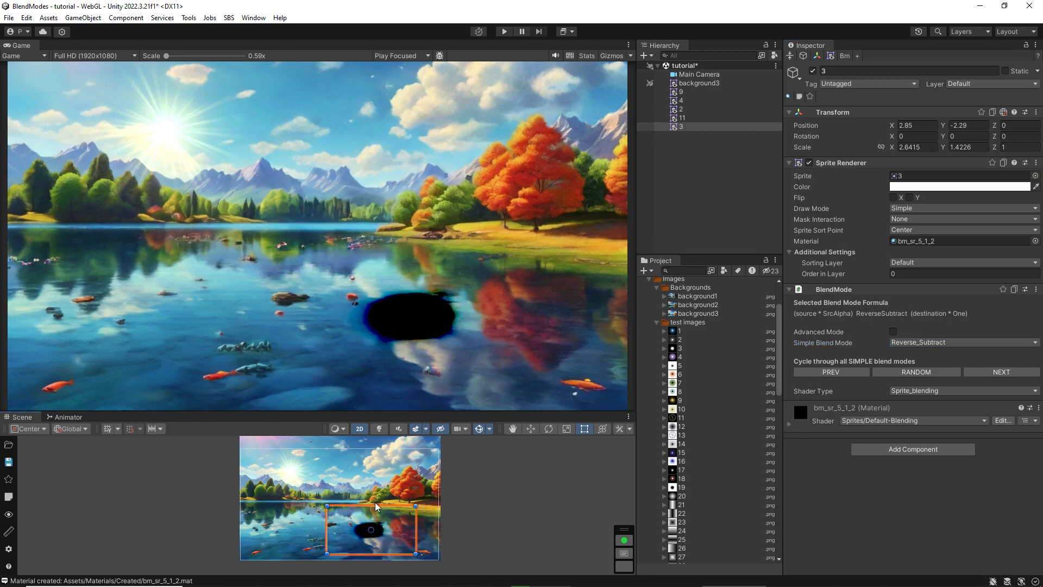
{"action": "mouse_move", "coordinate": [376, 506]}
{"action": "left_mouse_down"}
{"action": "mouse_move", "coordinate": [370, 542]}
{"action": "mouse_move", "coordinate": [318, 537]}
{"action": "mouse_move", "coordinate": [383, 545]}
{"action": "mouse_move", "coordinate": [405, 527]}
{"action": "mouse_move", "coordinate": [360, 517]}
{"action": "mouse_move", "coordinate": [295, 523]}
{"action": "mouse_move", "coordinate": [342, 540]}
{"action": "mouse_move", "coordinate": [399, 529]}
{"action": "mouse_move", "coordinate": [347, 525]}
{"action": "mouse_move", "coordinate": [361, 542]}
{"action": "mouse_move", "coordinate": [372, 526]}
{"action": "mouse_move", "coordinate": [344, 530]}
{"action": "mouse_move", "coordinate": [379, 523]}
{"action": "left_mouse_up"}
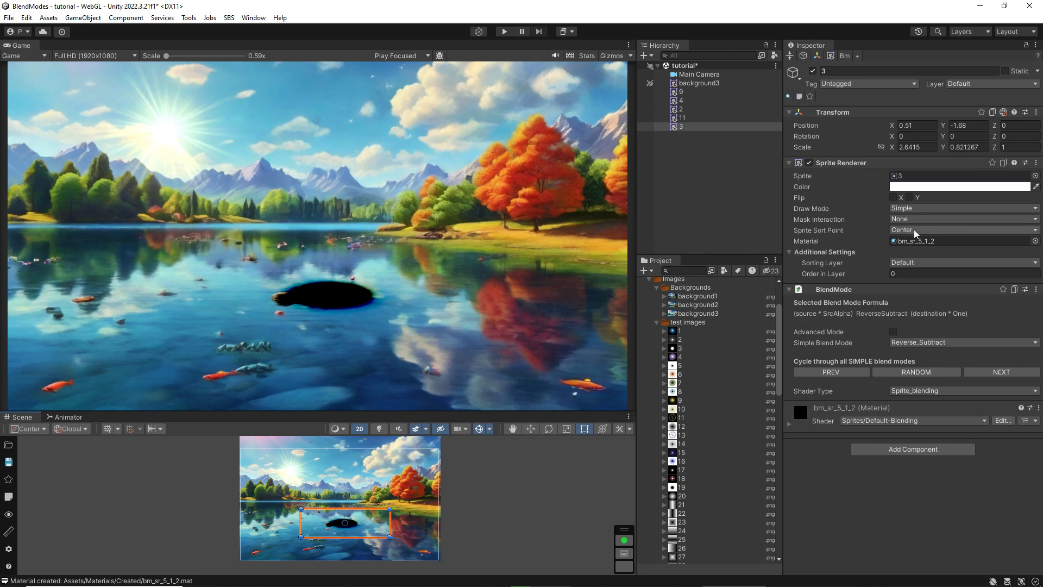
- Duplicate sprite 3 twice, placing one copy beside it at about X 3.39, Y -1.78 and the other just above, between them
{"action": "left_click", "coordinate": [682, 128]}
{"action": "key", "text": "ctrl+d"}
{"action": "key", "text": "ctrl+d"}
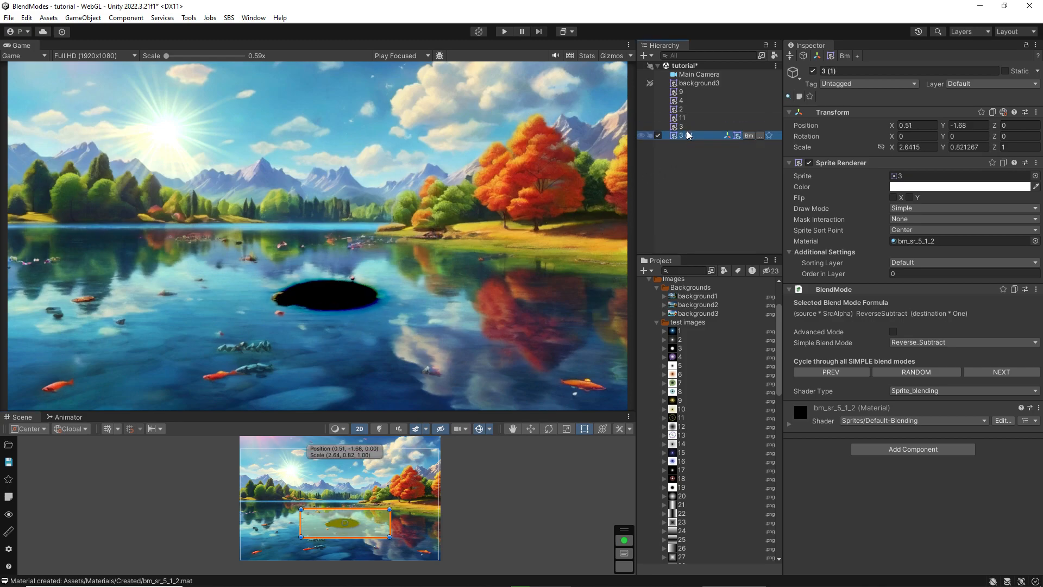
{"action": "left_click", "coordinate": [686, 136]}
{"action": "left_click_drag", "start_coordinate": [363, 528], "coordinate": [387, 532]}
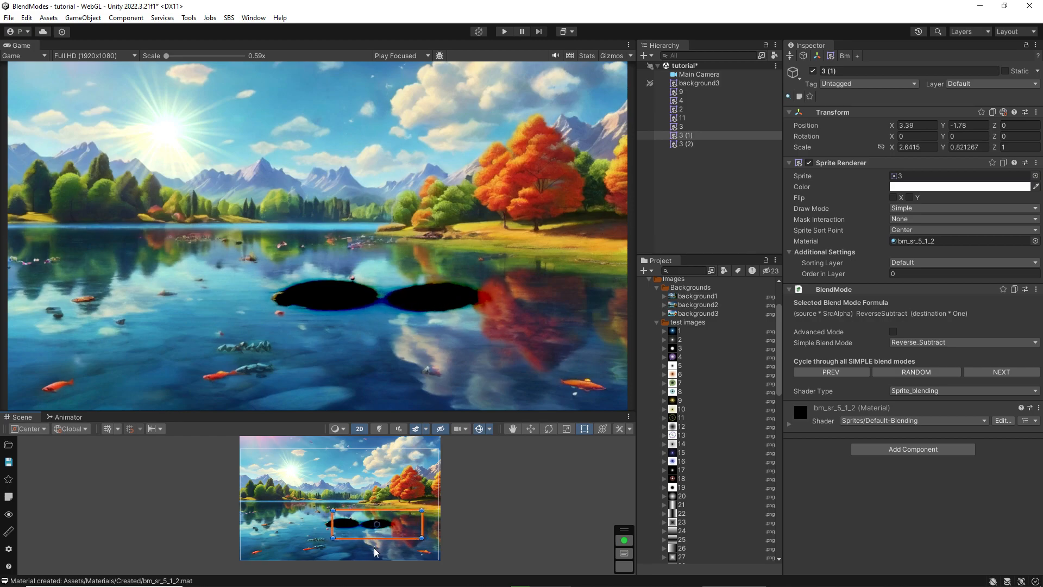
{"action": "left_click", "coordinate": [686, 144]}
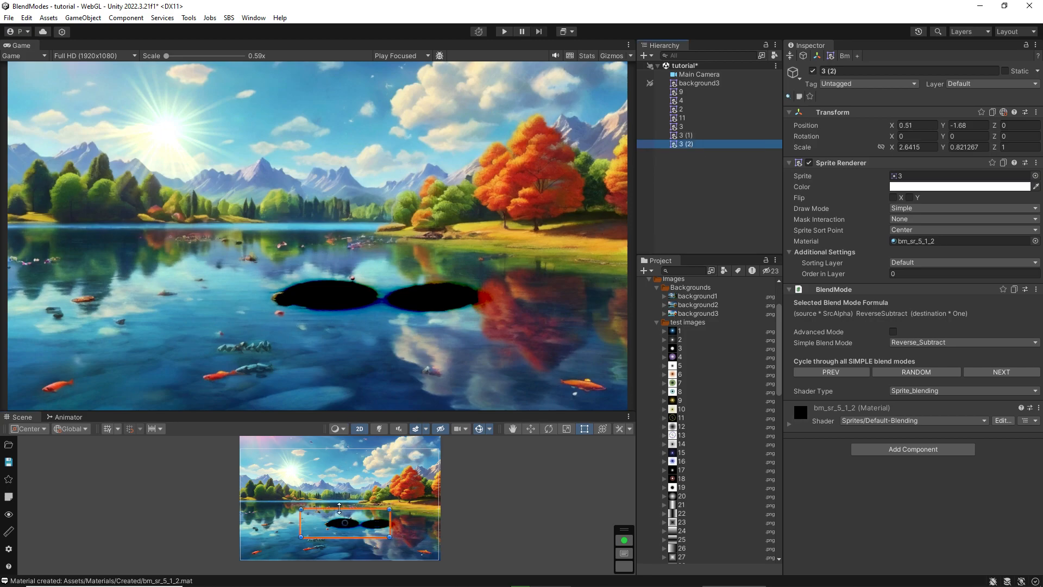
{"action": "mouse_move", "coordinate": [355, 532]}
{"action": "left_mouse_down"}
{"action": "mouse_move", "coordinate": [368, 521]}
{"action": "mouse_move", "coordinate": [366, 541]}
{"action": "mouse_move", "coordinate": [368, 525]}
{"action": "mouse_move", "coordinate": [365, 536]}
{"action": "mouse_move", "coordinate": [353, 528]}
{"action": "mouse_move", "coordinate": [363, 537]}
{"action": "mouse_move", "coordinate": [369, 528]}
{"action": "left_mouse_up"}
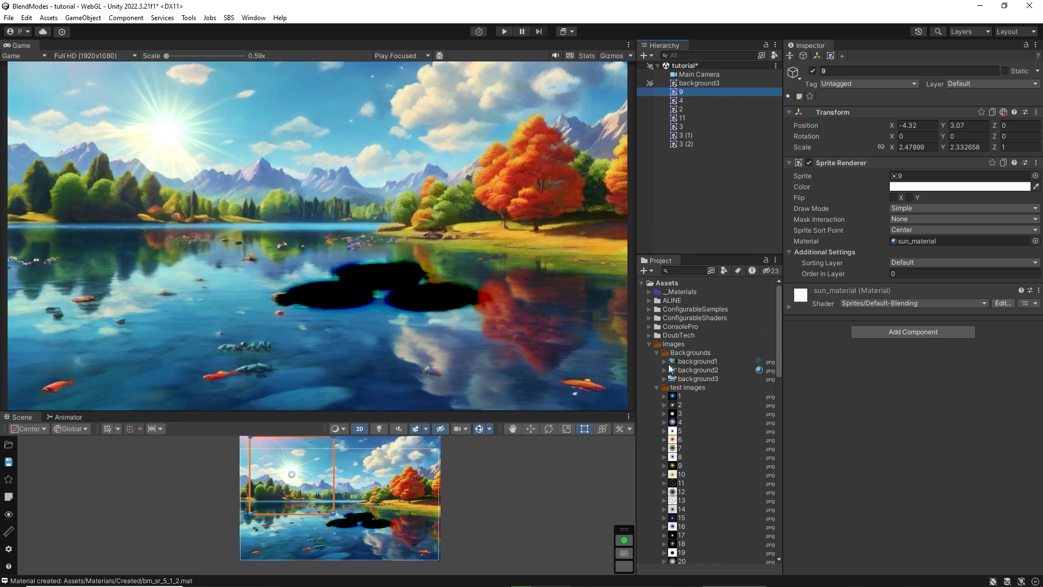
- Add the drawing image from the test images folder to the scene as a sprite and set its scale to 0.6
{"action": "scroll", "coordinate": [685, 371], "scroll_direction": "down", "scroll_amount": 5}
{"action": "scroll", "coordinate": [686, 372], "scroll_direction": "down", "scroll_amount": 8}
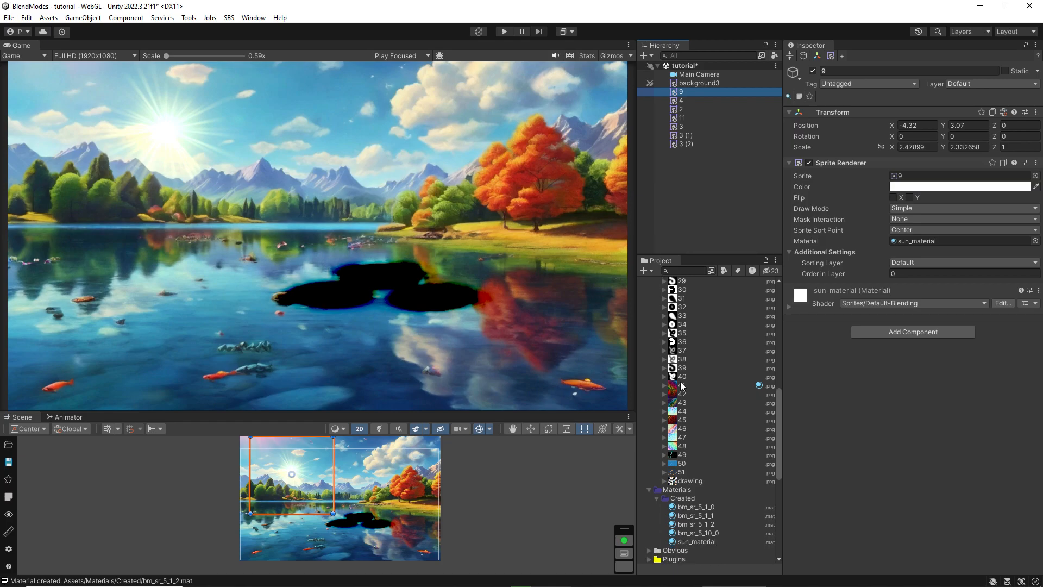
{"action": "scroll", "coordinate": [676, 361], "scroll_direction": "up", "scroll_amount": 2}
{"action": "scroll", "coordinate": [677, 462], "scroll_direction": "down", "scroll_amount": 2}
{"action": "left_click_drag", "start_coordinate": [676, 483], "coordinate": [335, 499]}
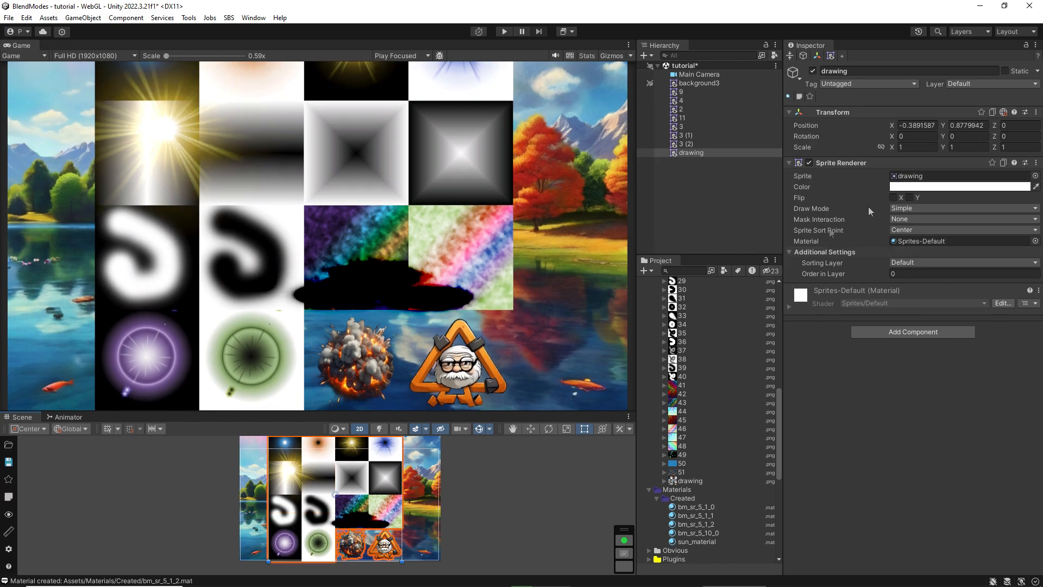
{"action": "left_click", "coordinate": [891, 148]}
{"action": "type", "text": "0.4"}
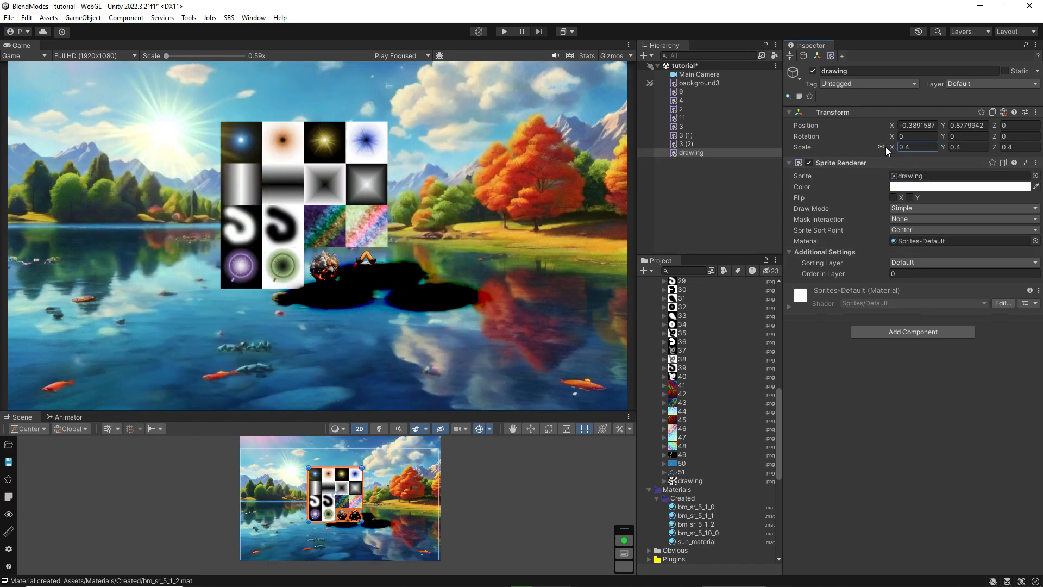
{"action": "key", "text": "BackSpace"}
{"action": "type", "text": "6"}
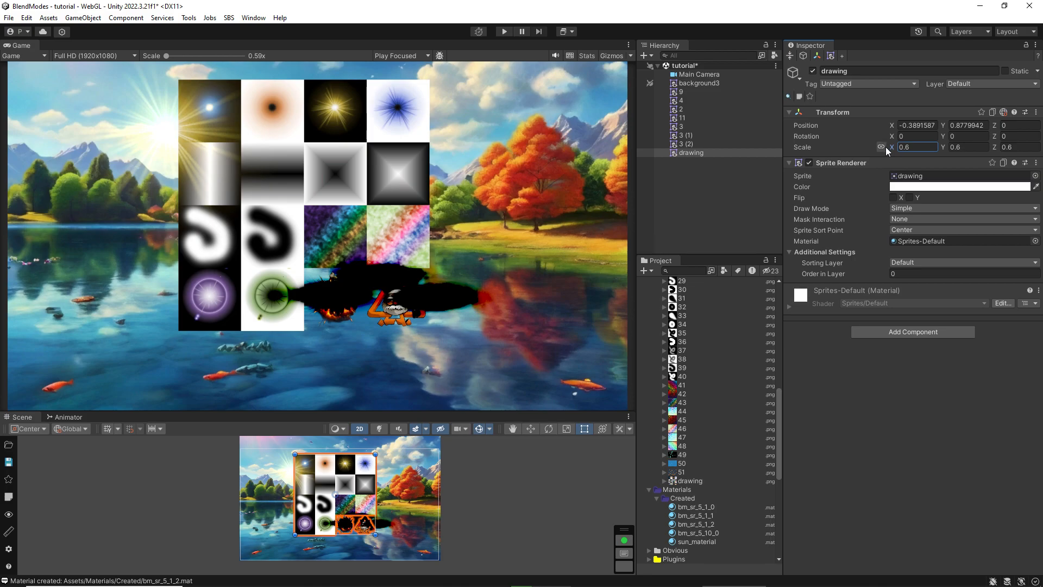
- Move the drawing sprite to about X -2.93, Y -0.73
{"action": "mouse_move", "coordinate": [335, 499]}
{"action": "left_mouse_down"}
{"action": "mouse_move", "coordinate": [378, 499]}
{"action": "mouse_move", "coordinate": [367, 492]}
{"action": "mouse_move", "coordinate": [307, 515]}
{"action": "left_mouse_up"}
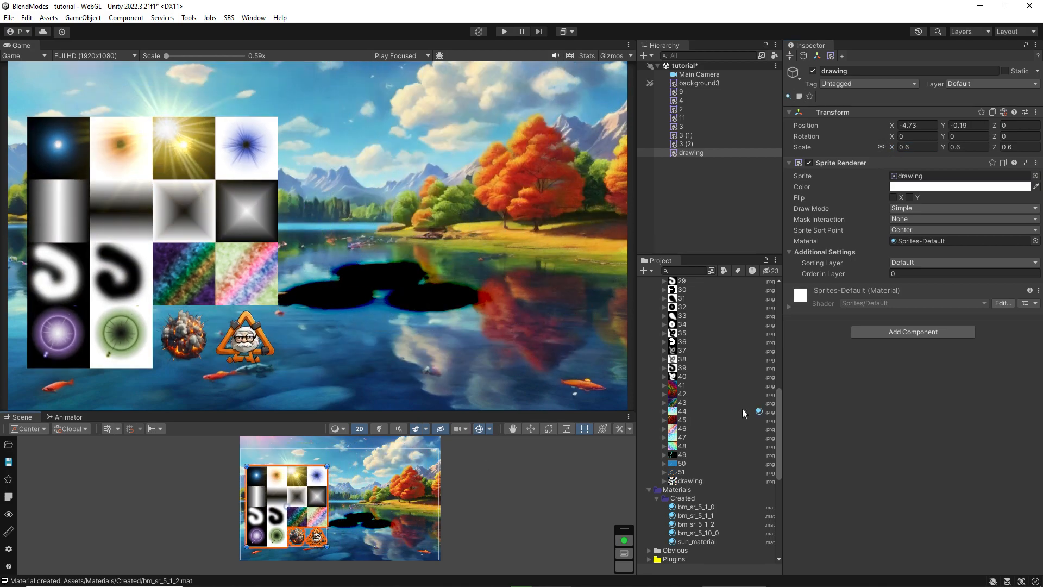
{"action": "scroll", "coordinate": [690, 359], "scroll_direction": "up", "scroll_amount": 10}
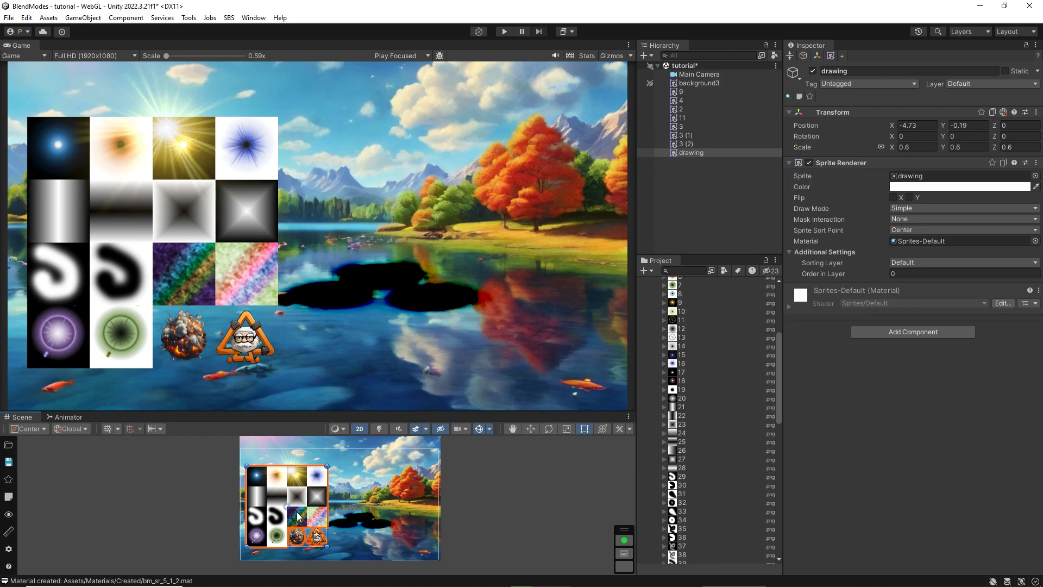
{"action": "mouse_move", "coordinate": [298, 516]}
{"action": "left_mouse_down"}
{"action": "mouse_move", "coordinate": [355, 498]}
{"action": "mouse_move", "coordinate": [382, 510]}
{"action": "mouse_move", "coordinate": [311, 522]}
{"action": "mouse_move", "coordinate": [421, 519]}
{"action": "mouse_move", "coordinate": [372, 524]}
{"action": "mouse_move", "coordinate": [316, 497]}
{"action": "mouse_move", "coordinate": [359, 513]}
{"action": "mouse_move", "coordinate": [319, 516]}
{"action": "mouse_move", "coordinate": [396, 511]}
{"action": "mouse_move", "coordinate": [308, 525]}
{"action": "mouse_move", "coordinate": [320, 521]}
{"action": "left_mouse_up"}
- Add a BlendMode component set to Additive to the drawing sprite, and move the sprite to about X -4.89, Y -1.27
{"action": "left_click", "coordinate": [895, 333]}
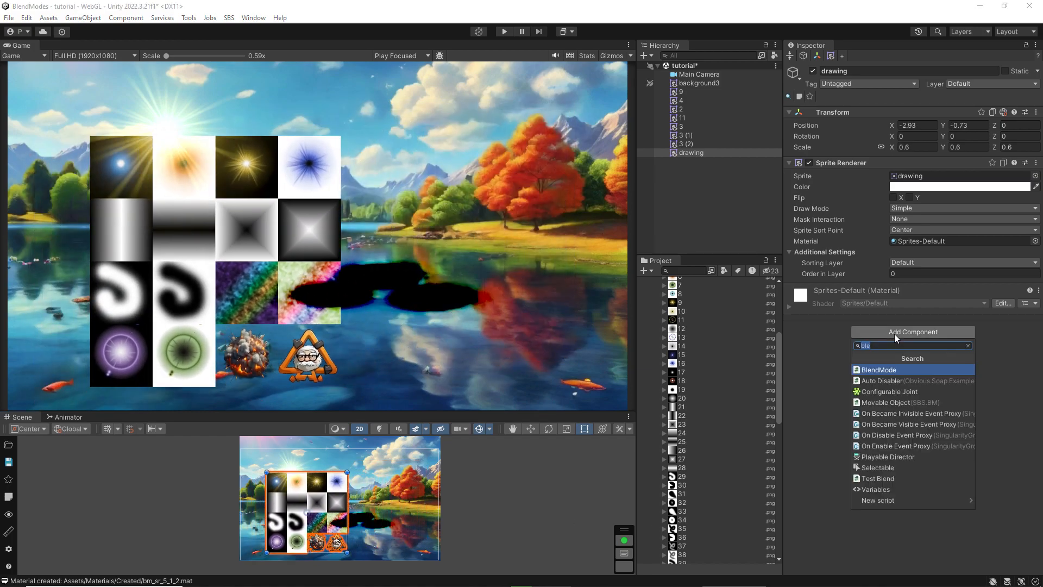
{"action": "left_click", "coordinate": [895, 368]}
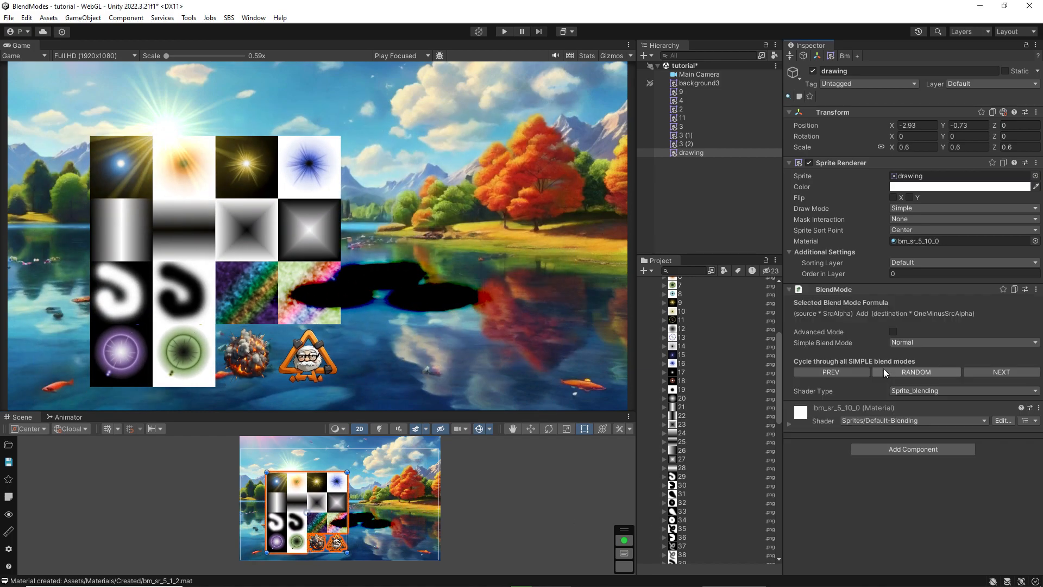
{"action": "left_click", "coordinate": [937, 342]}
{"action": "left_click", "coordinate": [914, 370]}
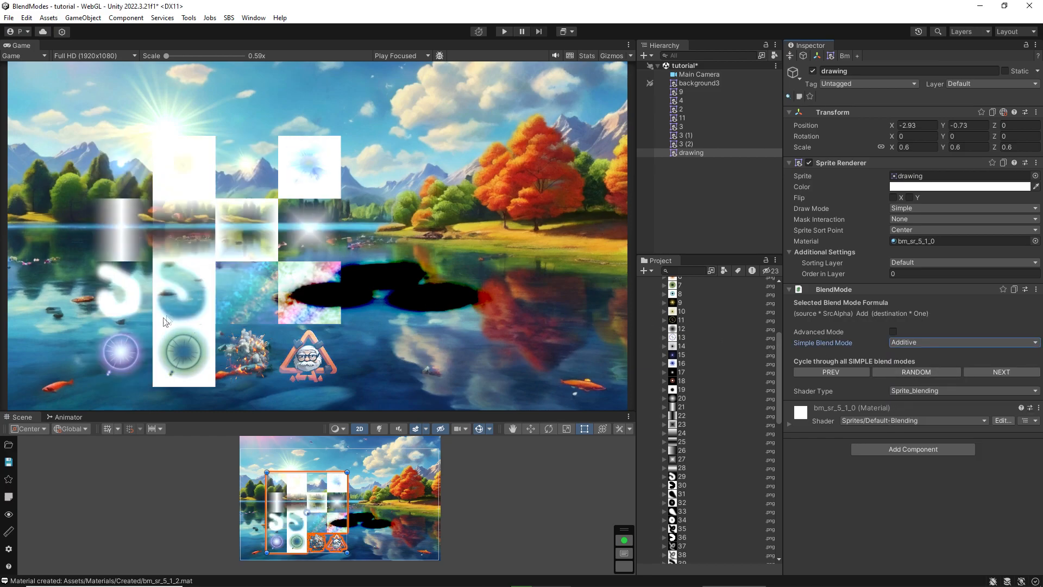
{"action": "mouse_move", "coordinate": [326, 528]}
{"action": "left_mouse_down"}
{"action": "mouse_move", "coordinate": [436, 510]}
{"action": "mouse_move", "coordinate": [342, 518]}
{"action": "mouse_move", "coordinate": [408, 494]}
{"action": "mouse_move", "coordinate": [410, 522]}
{"action": "mouse_move", "coordinate": [307, 532]}
{"action": "left_mouse_up"}
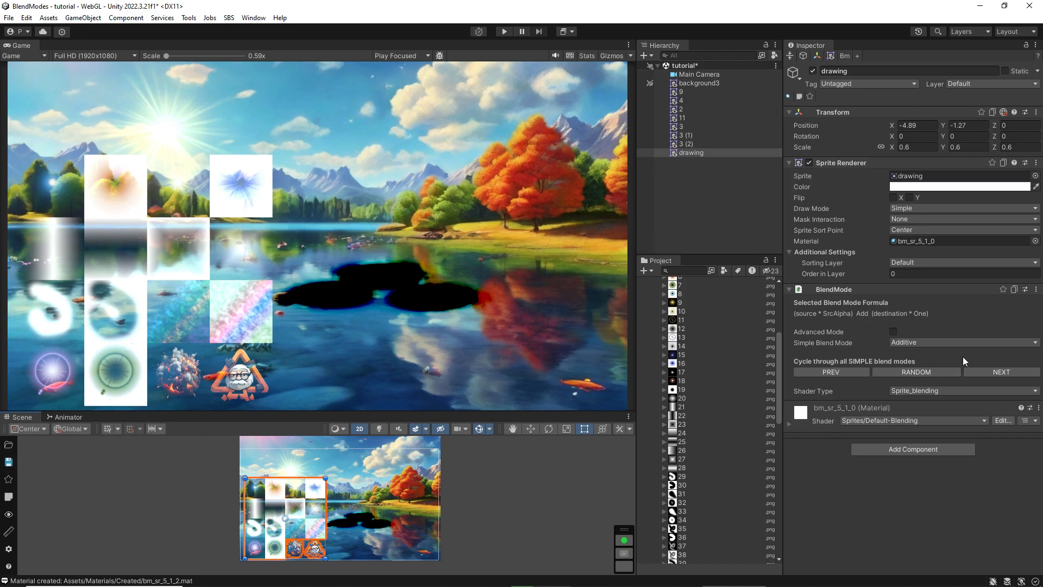
- Cycle the drawing sprite's simple blend mode through Soft Additive to Subtract, and move the sprite to about X -4.99, Y -1.17
{"action": "left_click", "coordinate": [994, 372]}
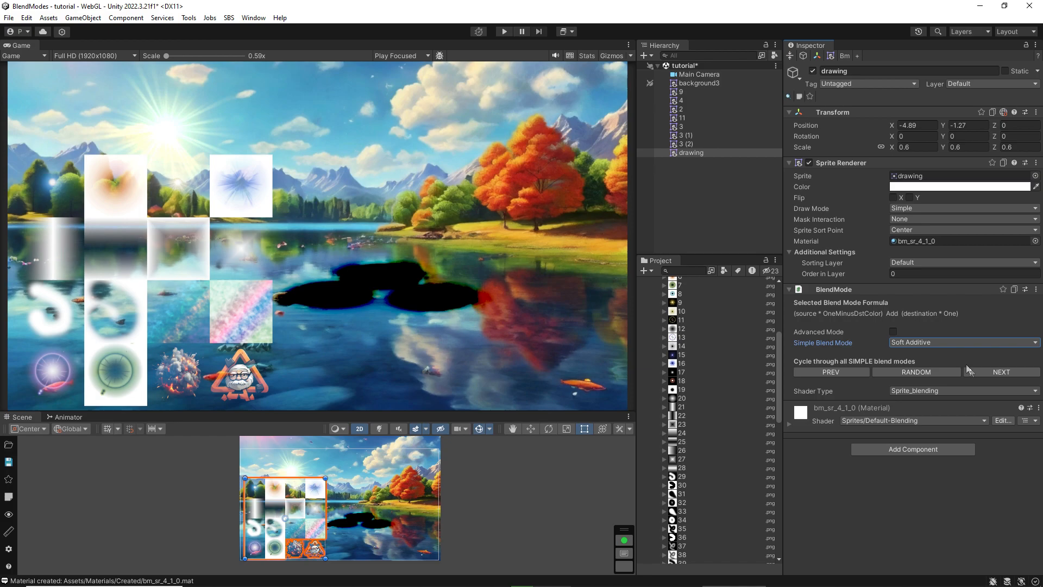
{"action": "left_click", "coordinate": [975, 372]}
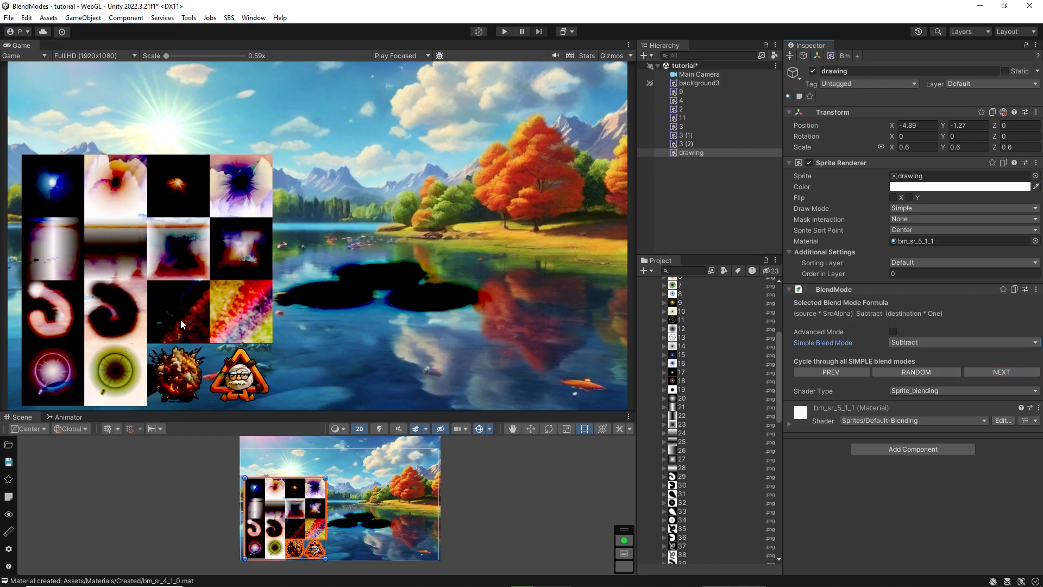
{"action": "left_click", "coordinate": [223, 316]}
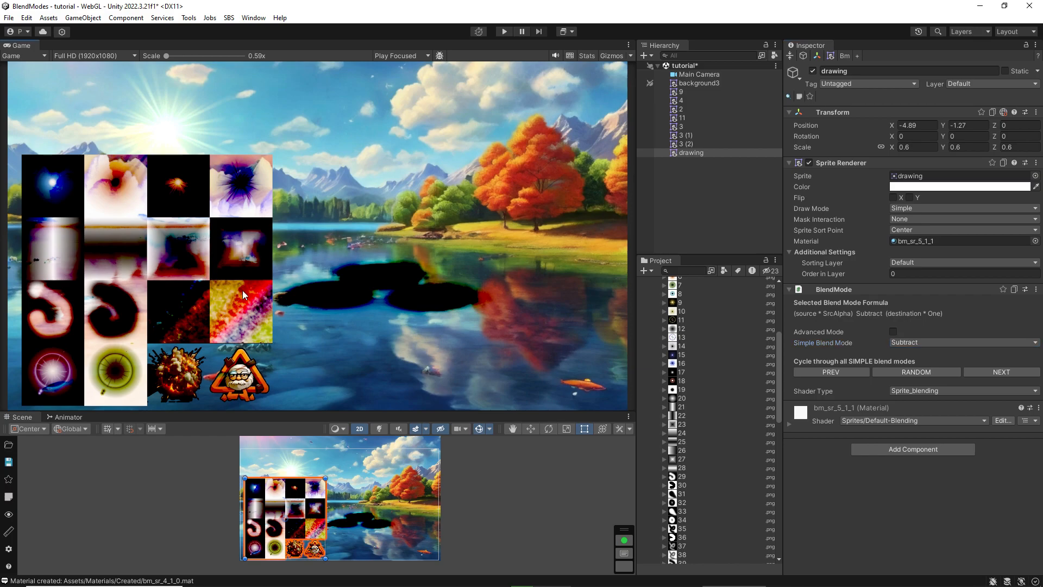
{"action": "mouse_move", "coordinate": [302, 530]}
{"action": "left_mouse_down"}
{"action": "mouse_move", "coordinate": [333, 518]}
{"action": "mouse_move", "coordinate": [407, 524]}
{"action": "mouse_move", "coordinate": [424, 540]}
{"action": "mouse_move", "coordinate": [409, 528]}
{"action": "mouse_move", "coordinate": [299, 525]}
{"action": "mouse_move", "coordinate": [331, 506]}
{"action": "mouse_move", "coordinate": [369, 504]}
{"action": "mouse_move", "coordinate": [416, 510]}
{"action": "mouse_move", "coordinate": [321, 544]}
{"action": "mouse_move", "coordinate": [293, 539]}
{"action": "mouse_move", "coordinate": [308, 537]}
{"action": "mouse_move", "coordinate": [301, 529]}
{"action": "left_mouse_up"}
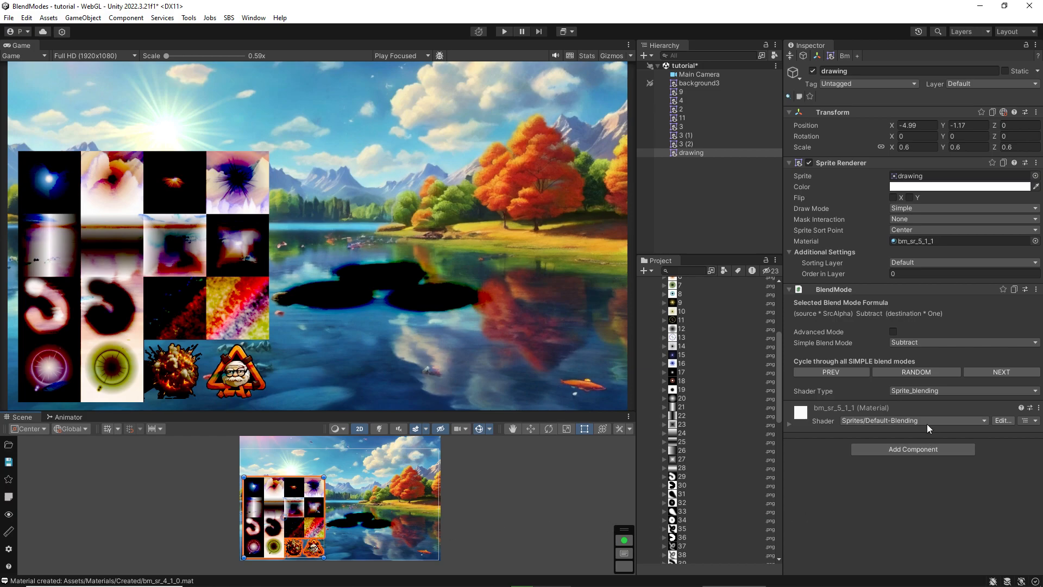
- Cycle the drawing sprite through the remaining simple blend modes, from Reverse_Subtract to Invert Colors
{"action": "left_click", "coordinate": [1007, 372]}
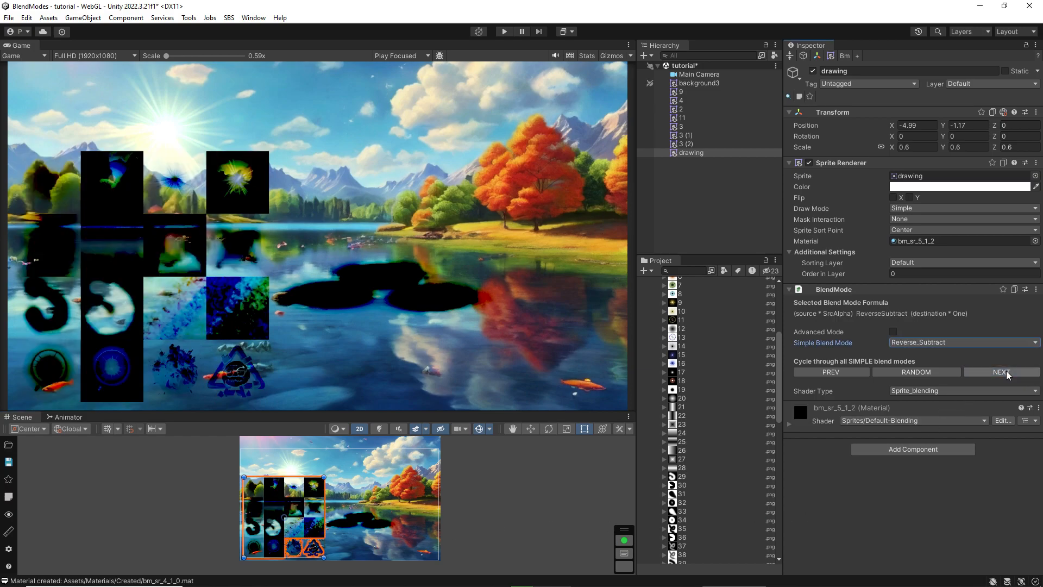
{"action": "left_click", "coordinate": [1006, 372]}
{"action": "left_click", "coordinate": [1006, 372]}
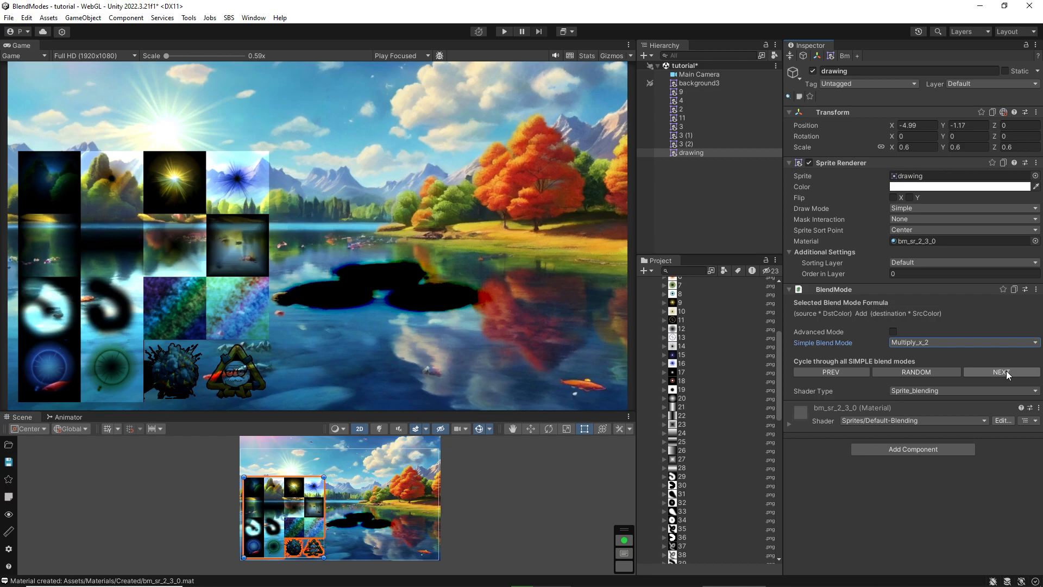
{"action": "left_click", "coordinate": [1005, 372]}
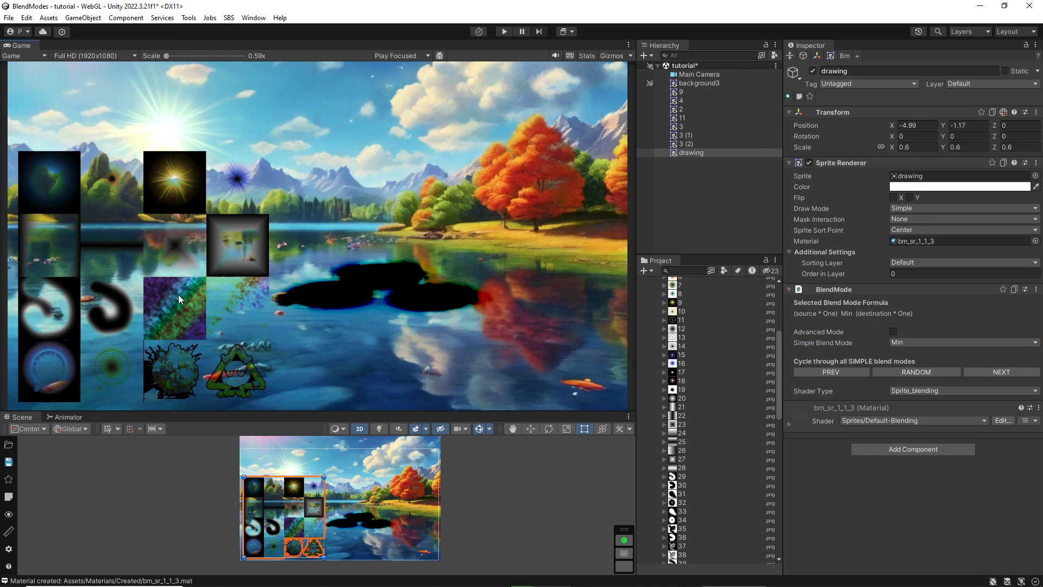
{"action": "left_click", "coordinate": [1007, 372]}
{"action": "left_click", "coordinate": [1003, 373]}
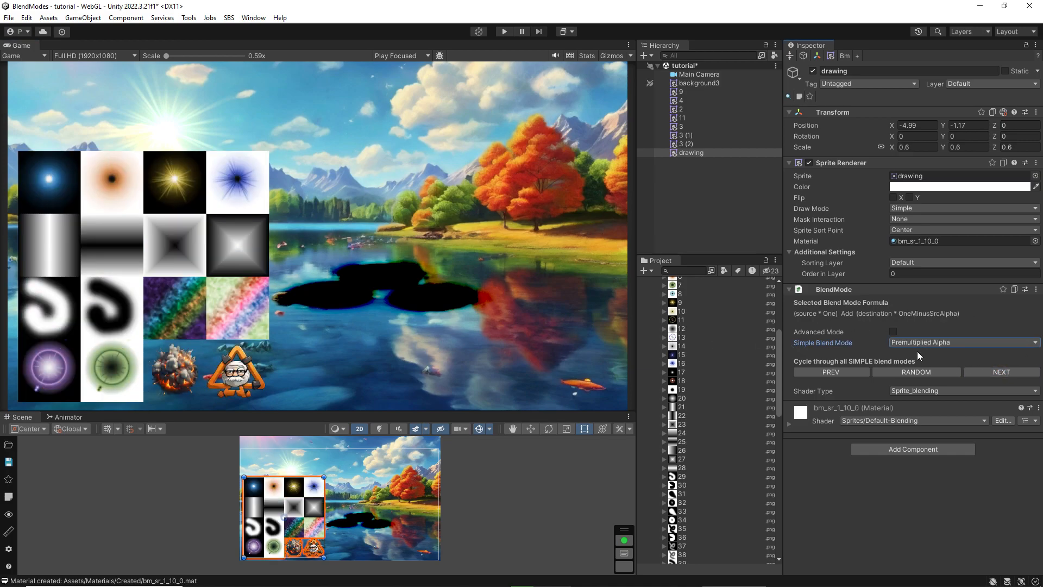
{"action": "left_click", "coordinate": [989, 372]}
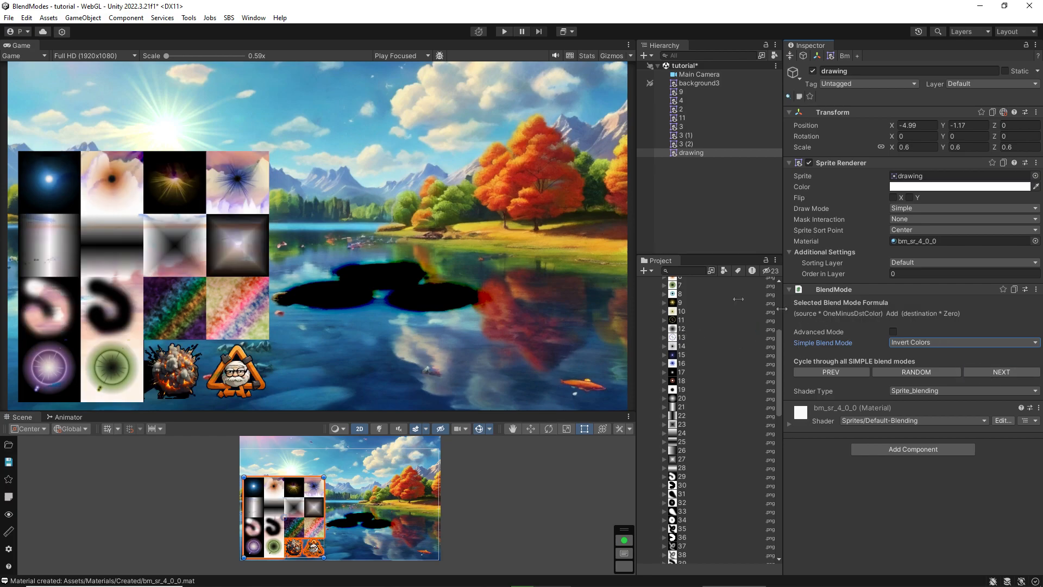
- Move the drawing sprite around the lake to about X -4.46, Y -1.03, and clear the selection
{"action": "mouse_move", "coordinate": [306, 534]}
{"action": "left_mouse_down"}
{"action": "mouse_move", "coordinate": [417, 531]}
{"action": "mouse_move", "coordinate": [368, 524]}
{"action": "mouse_move", "coordinate": [300, 552]}
{"action": "mouse_move", "coordinate": [300, 538]}
{"action": "mouse_move", "coordinate": [314, 540]}
{"action": "mouse_move", "coordinate": [300, 535]}
{"action": "mouse_move", "coordinate": [314, 535]}
{"action": "mouse_move", "coordinate": [302, 537]}
{"action": "left_mouse_up"}
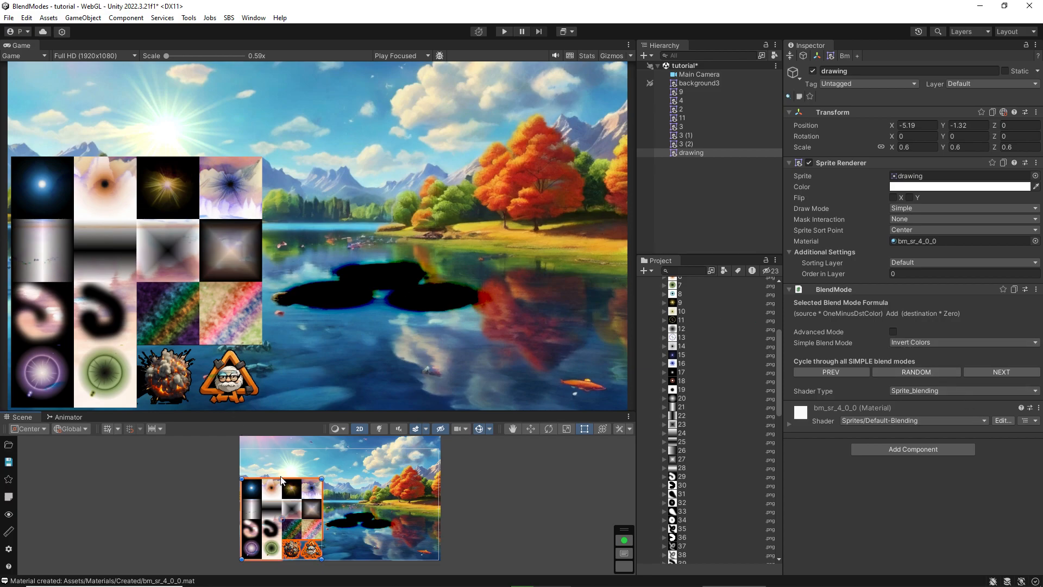
{"action": "mouse_move", "coordinate": [309, 534]}
{"action": "left_mouse_down"}
{"action": "mouse_move", "coordinate": [388, 533]}
{"action": "mouse_move", "coordinate": [286, 533]}
{"action": "mouse_move", "coordinate": [318, 533]}
{"action": "left_mouse_up"}
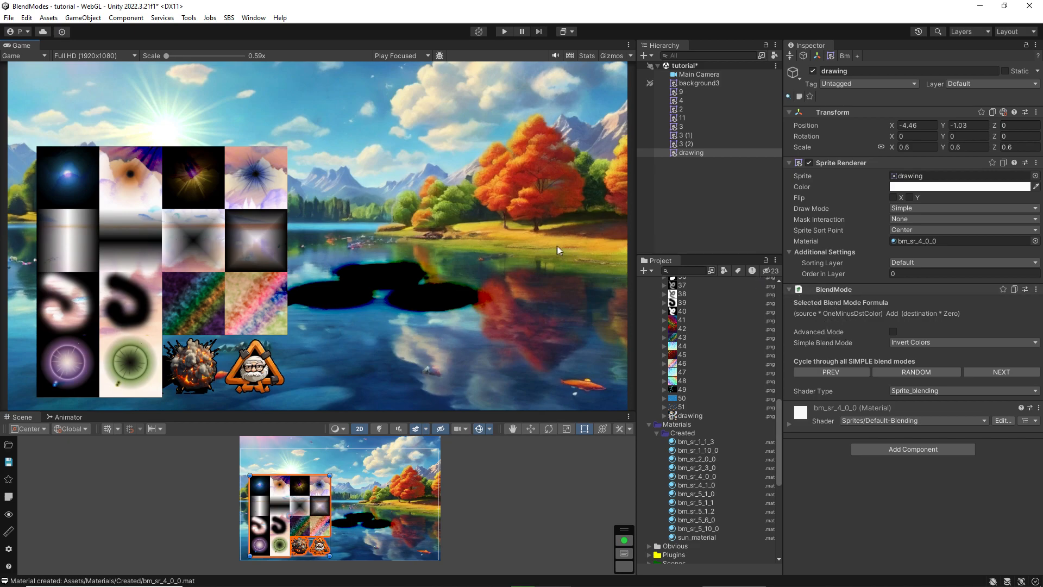
{"action": "left_click", "coordinate": [287, 467]}
{"action": "left_click", "coordinate": [675, 220]}
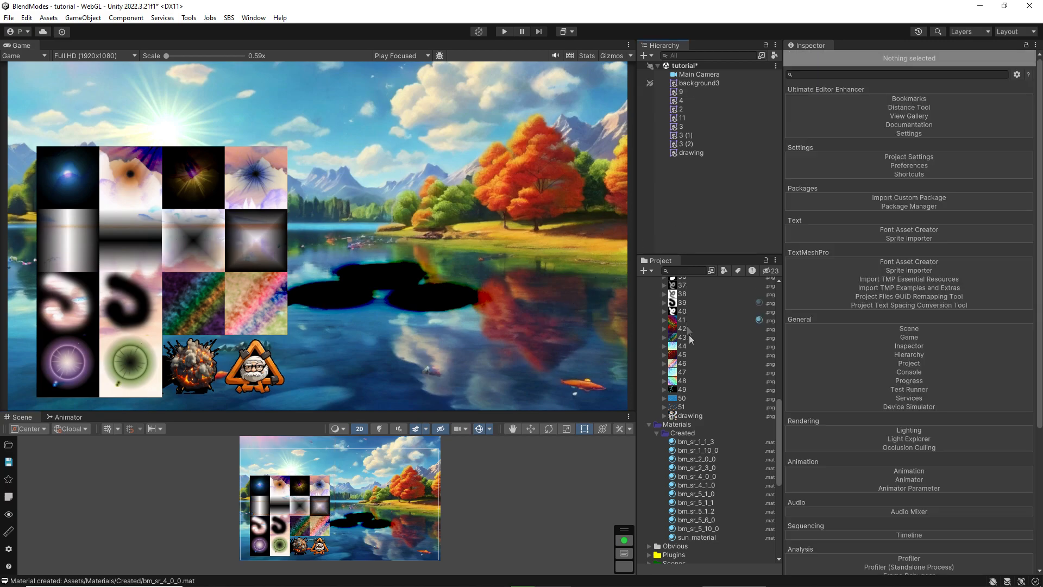
- Add another image 9 sprite over the orange tree at about X 4.96, Y 1.54, scaled to about 2.07 by 2.01
{"action": "scroll", "coordinate": [693, 354], "scroll_direction": "up", "scroll_amount": 10}
{"action": "scroll", "coordinate": [680, 365], "scroll_direction": "down", "scroll_amount": 3}
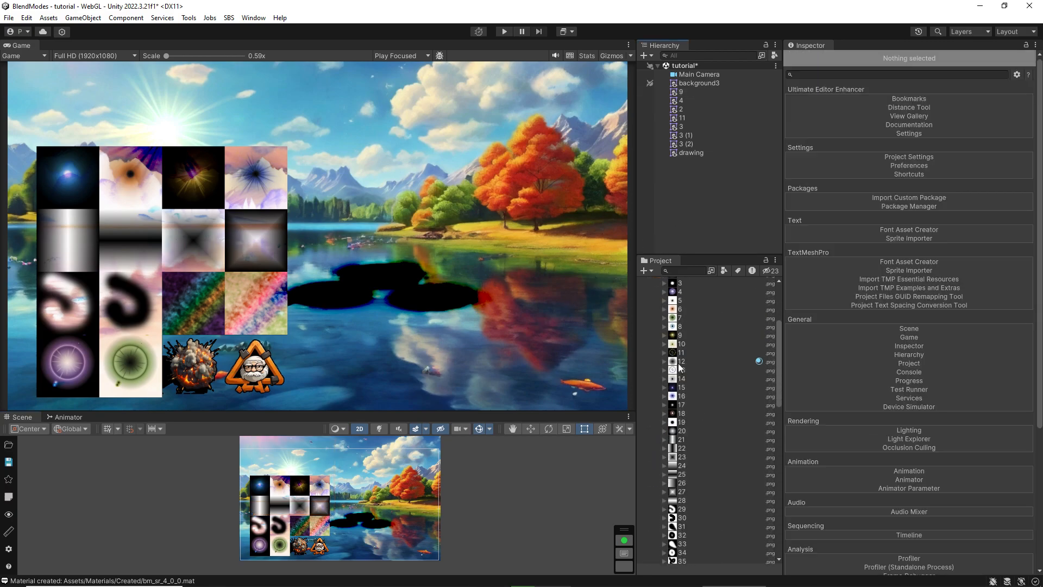
{"action": "left_click_drag", "start_coordinate": [679, 335], "coordinate": [397, 502]}
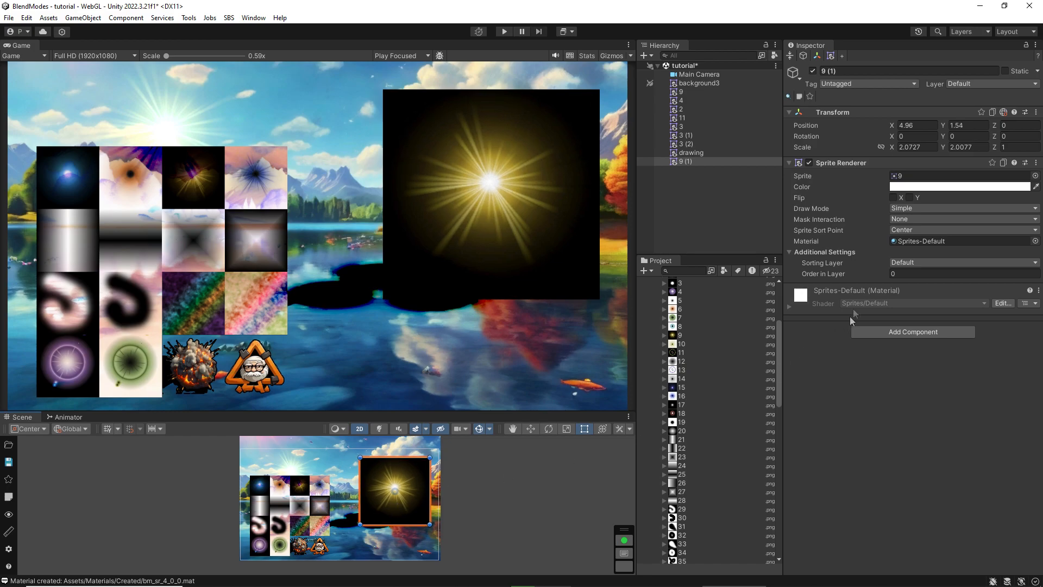
- Add a BlendMode component to the new sun sprite over the tree and set its simple blend mode to Additive
{"action": "left_click", "coordinate": [881, 337]}
{"action": "left_click", "coordinate": [873, 366]}
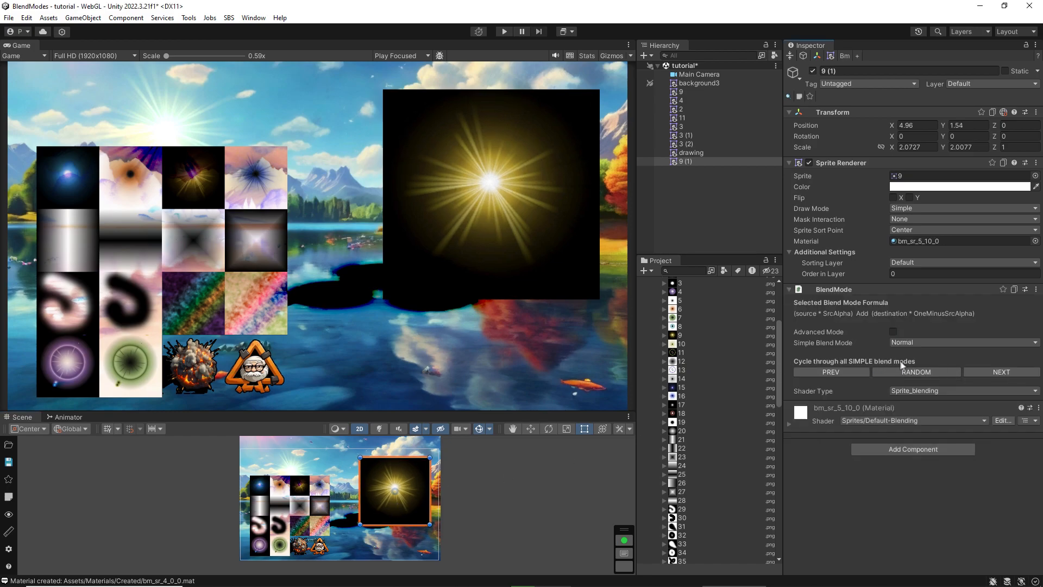
{"action": "left_click", "coordinate": [905, 343]}
{"action": "left_click", "coordinate": [909, 370]}
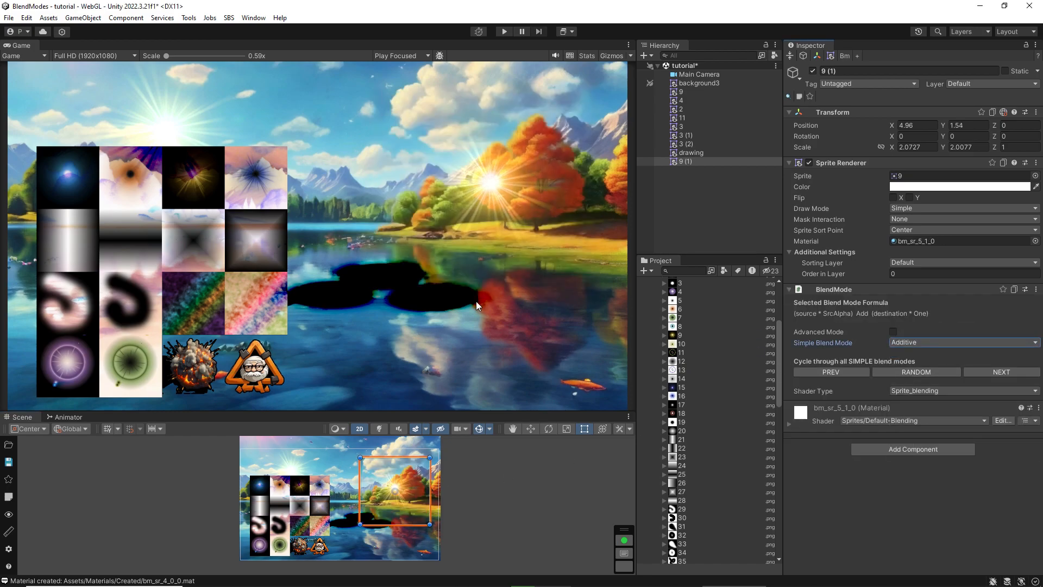
- Set the new sun sprite's shader type to Sprite_blending 2 and move it into the sky at about X 1.55, Y 2.95
{"action": "left_click_drag", "start_coordinate": [402, 489], "coordinate": [371, 470]}
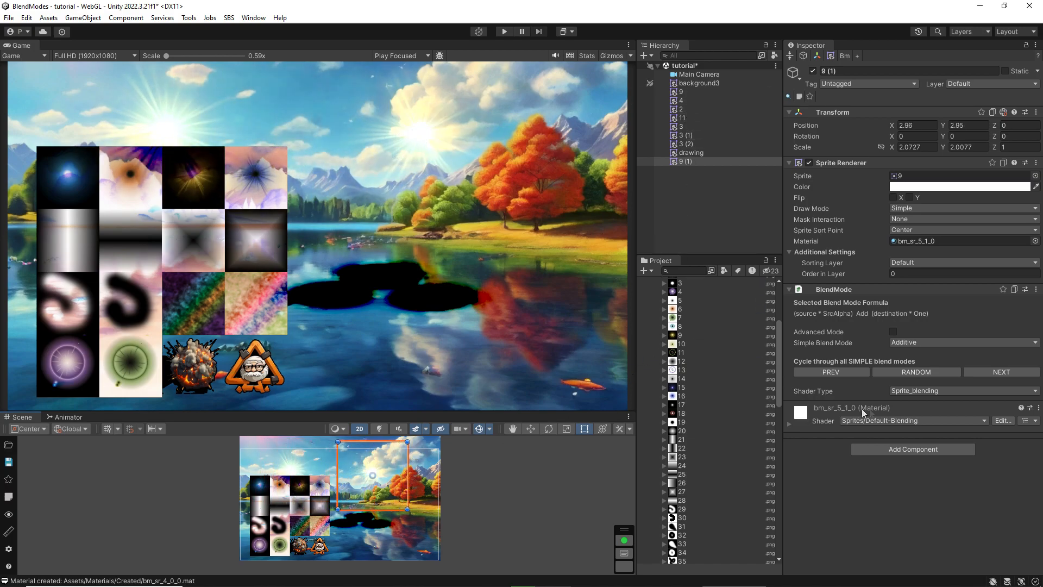
{"action": "left_click", "coordinate": [902, 391]}
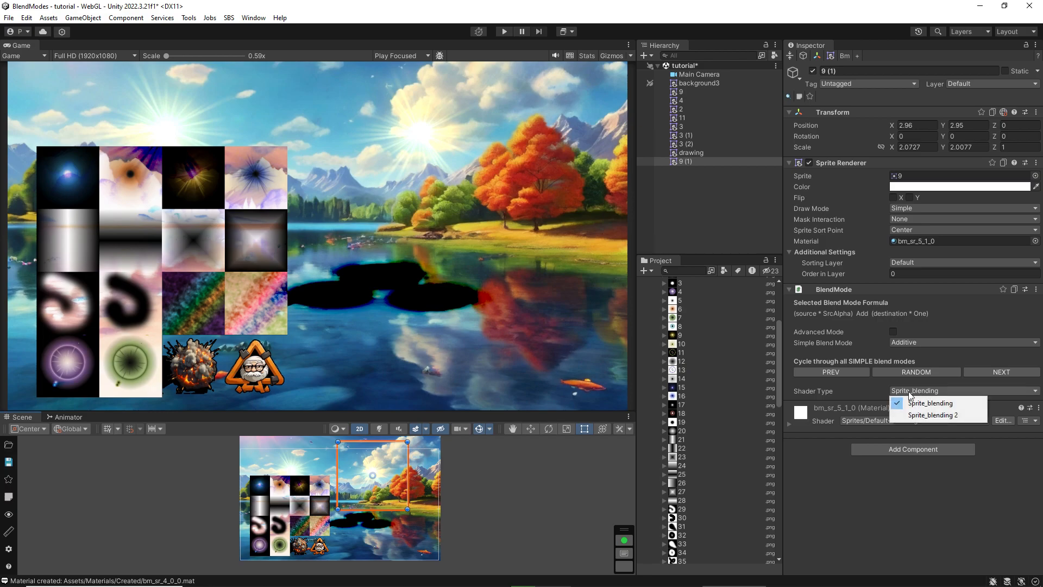
{"action": "left_click", "coordinate": [942, 415]}
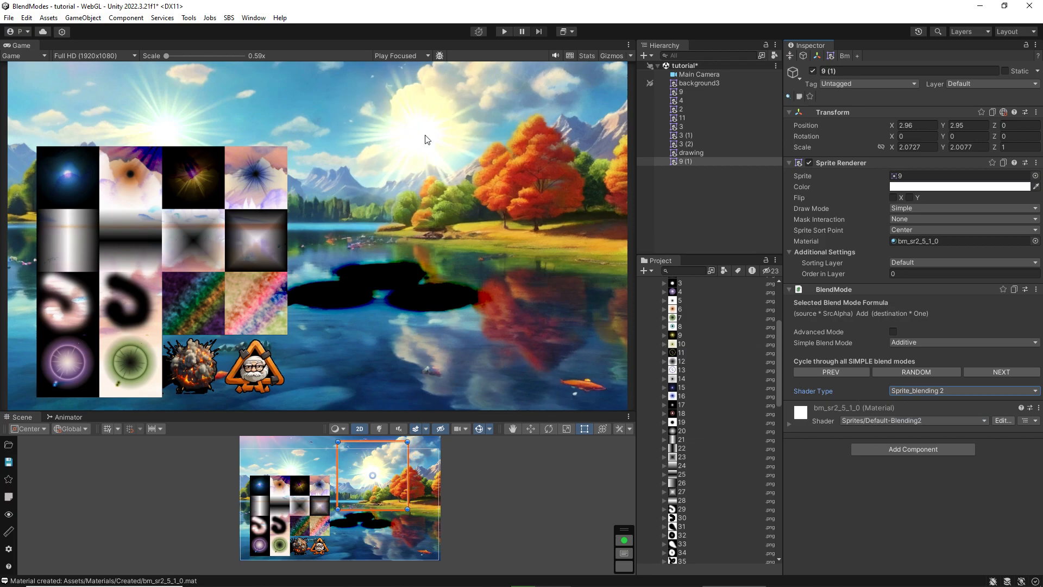
{"action": "mouse_move", "coordinate": [380, 481]}
{"action": "left_mouse_down"}
{"action": "mouse_move", "coordinate": [332, 483]}
{"action": "mouse_move", "coordinate": [324, 472]}
{"action": "mouse_move", "coordinate": [364, 477]}
{"action": "left_mouse_up"}
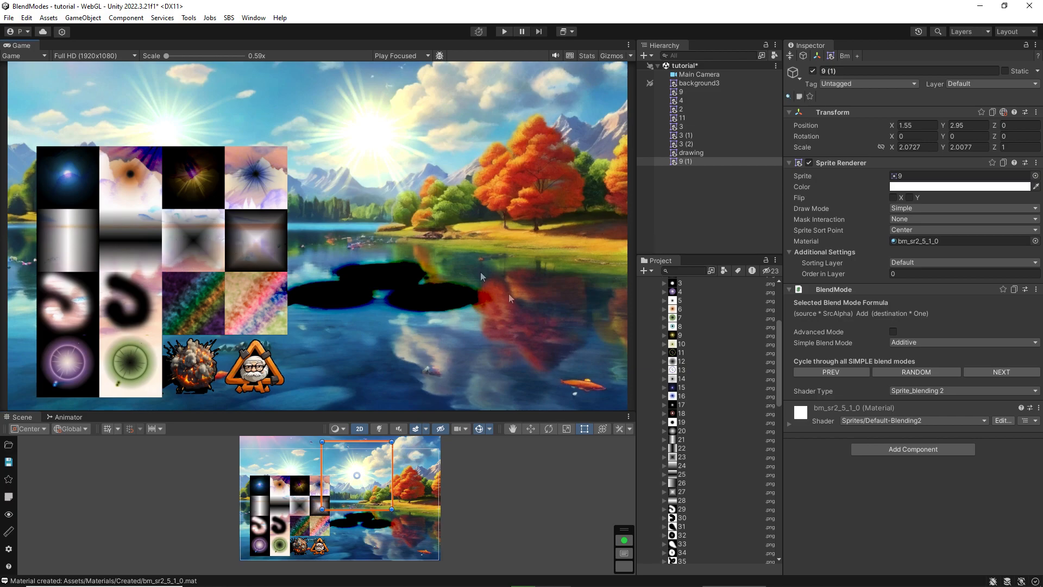
- Set the drawing sprite's simple blend mode to Additive and its shader type to Sprite_blending 2
{"action": "left_click", "coordinate": [297, 527]}
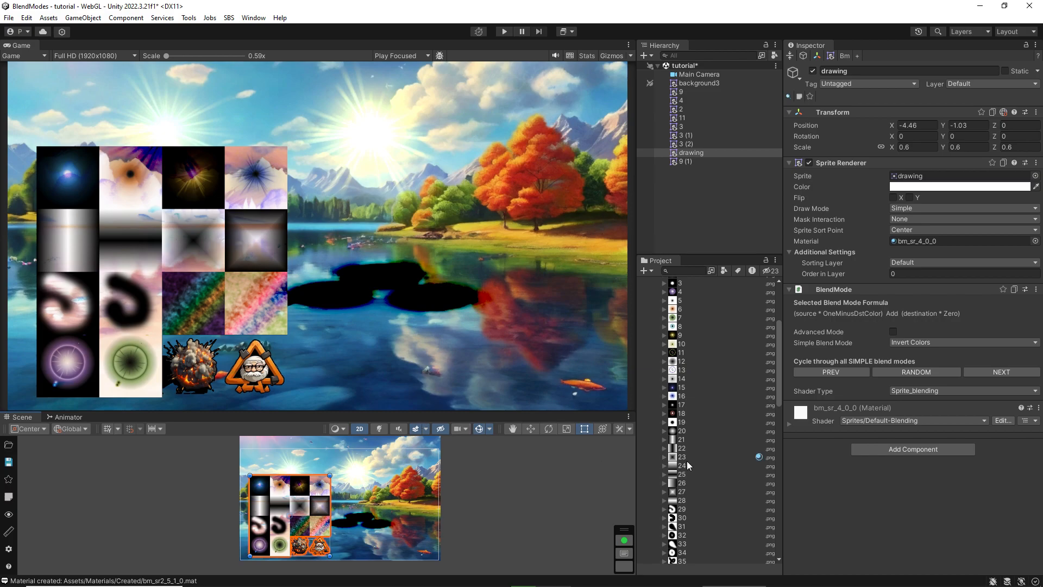
{"action": "left_click", "coordinate": [915, 341]}
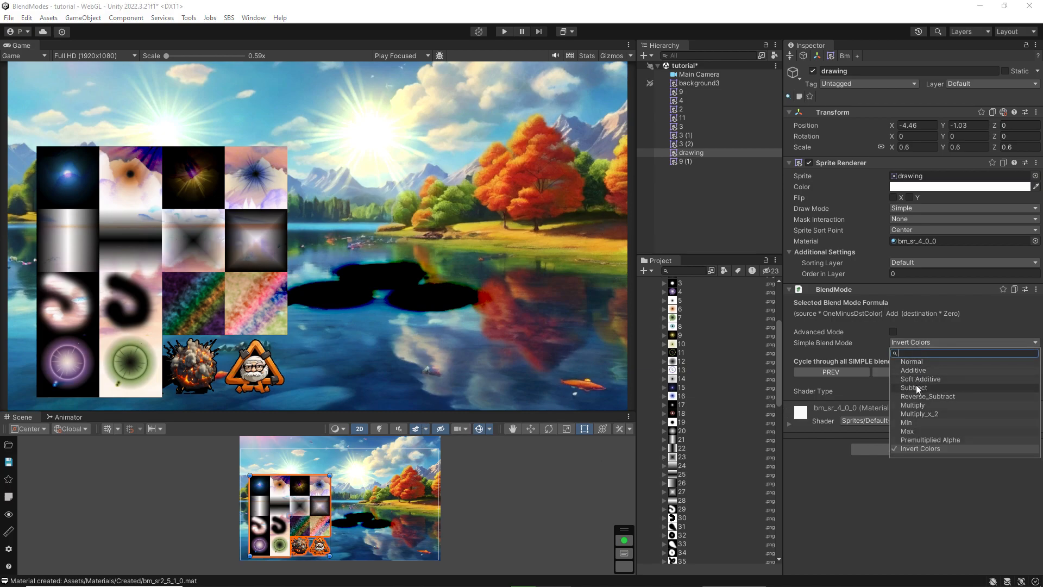
{"action": "left_click", "coordinate": [913, 371]}
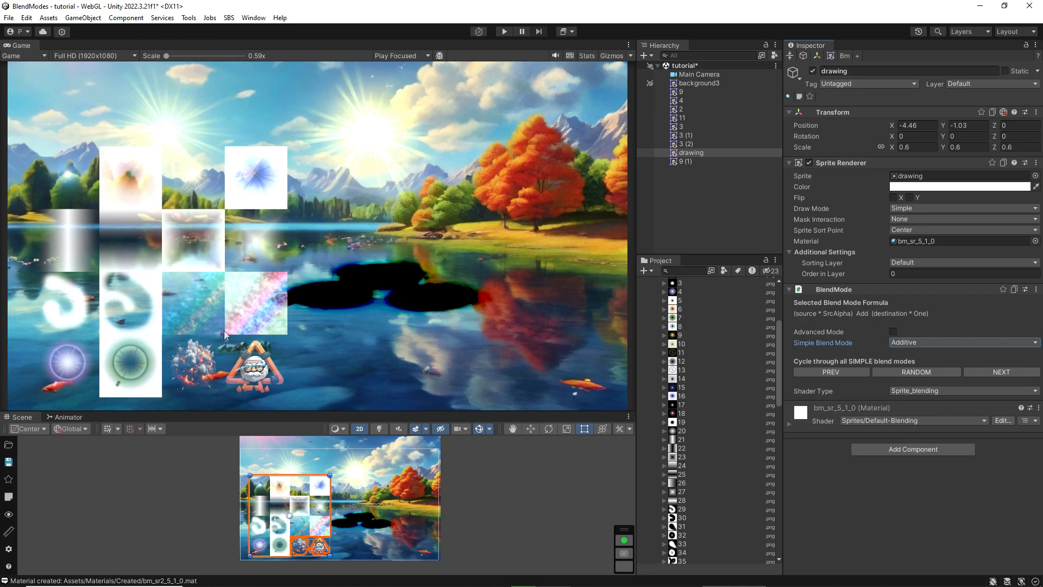
{"action": "left_click", "coordinate": [923, 391]}
{"action": "left_click", "coordinate": [930, 415]}
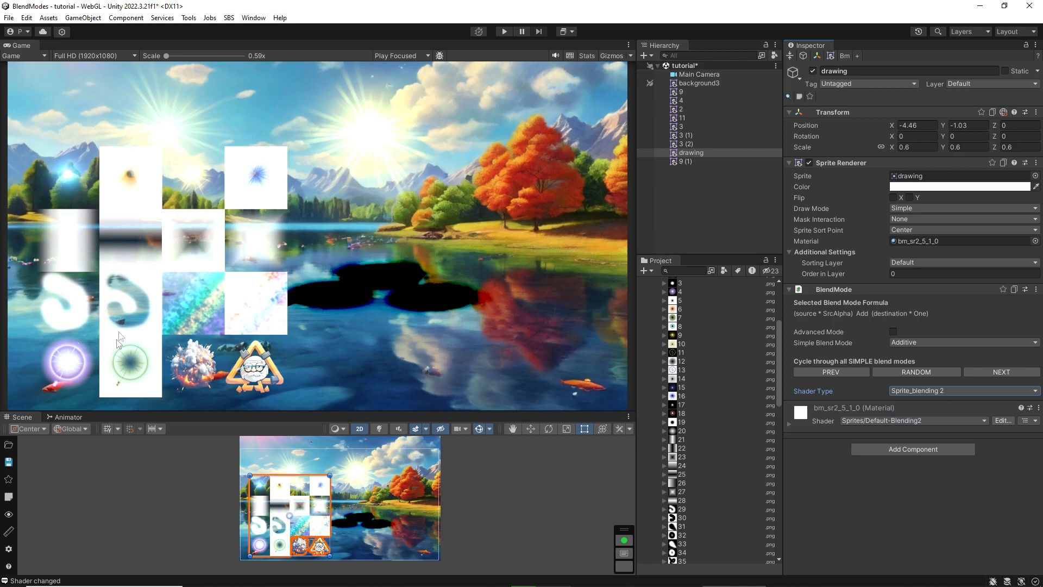
- Set the drawing sprite to Subtract and compare both shader types, ending on Sprite_blending 2
{"action": "left_click", "coordinate": [919, 342]}
{"action": "left_click", "coordinate": [919, 389]}
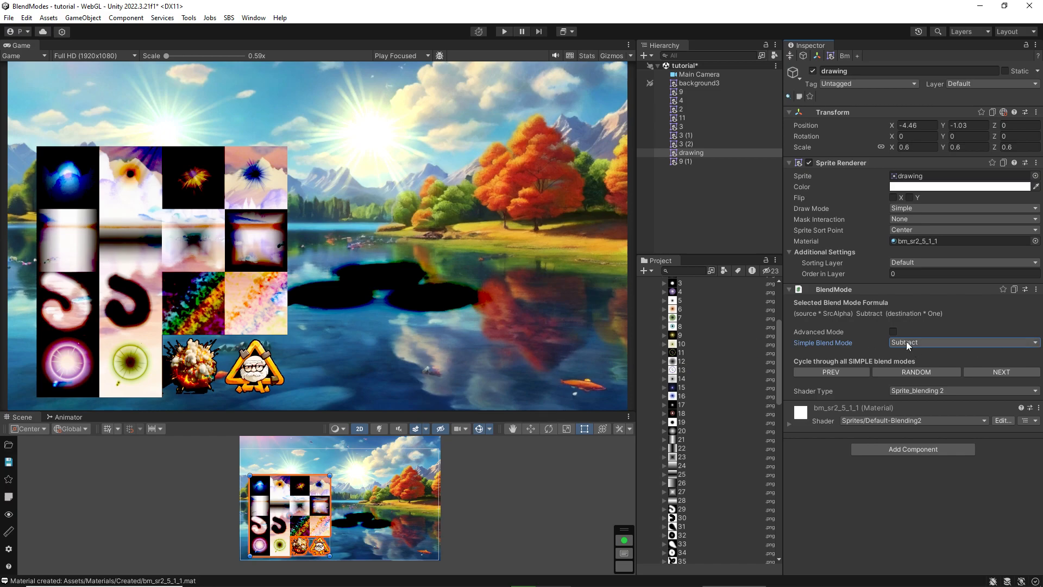
{"action": "left_click", "coordinate": [917, 394]}
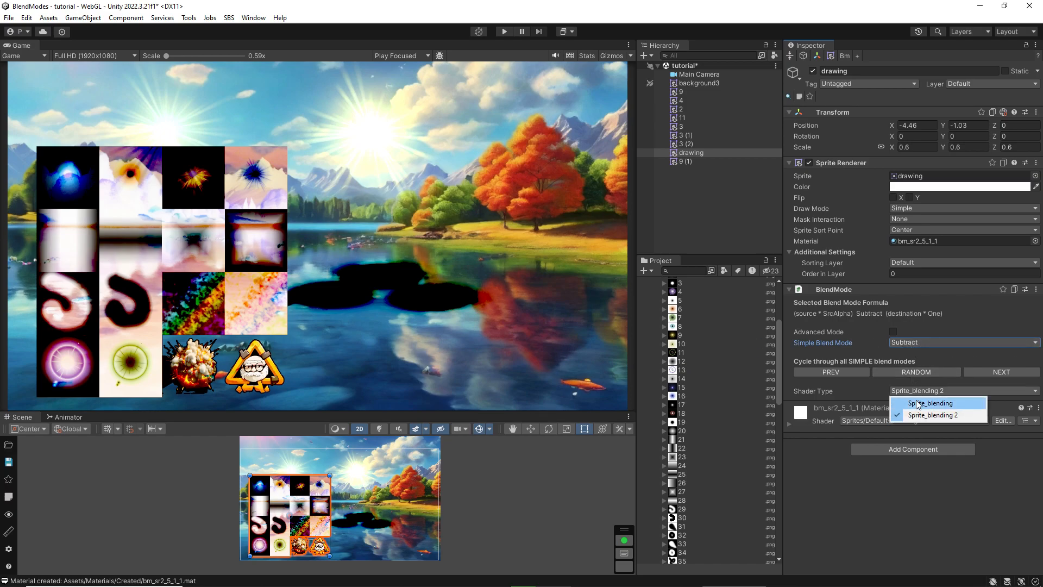
{"action": "left_click", "coordinate": [918, 400]}
{"action": "left_click", "coordinate": [921, 394]}
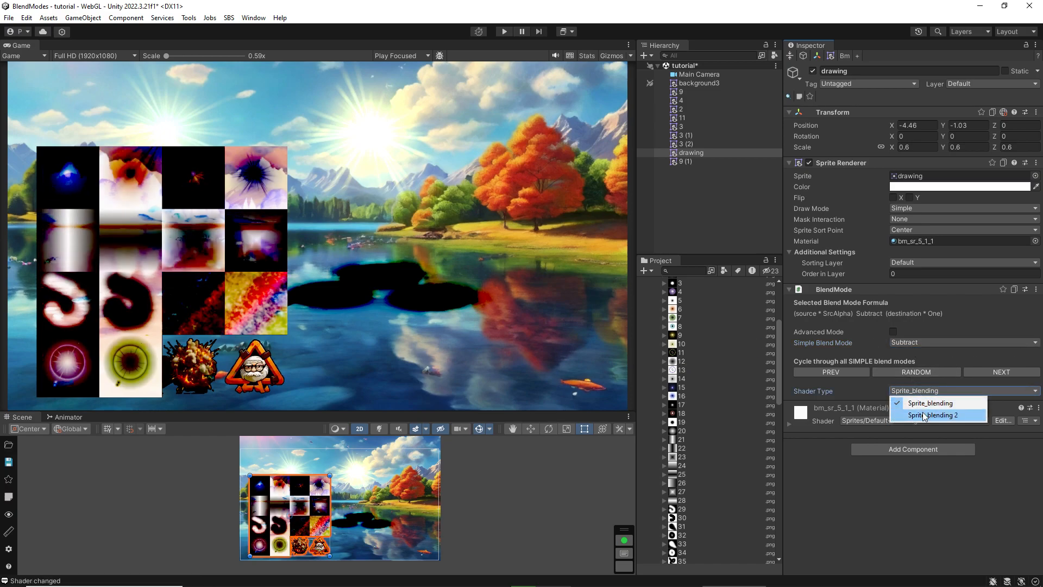
{"action": "left_click", "coordinate": [923, 412]}
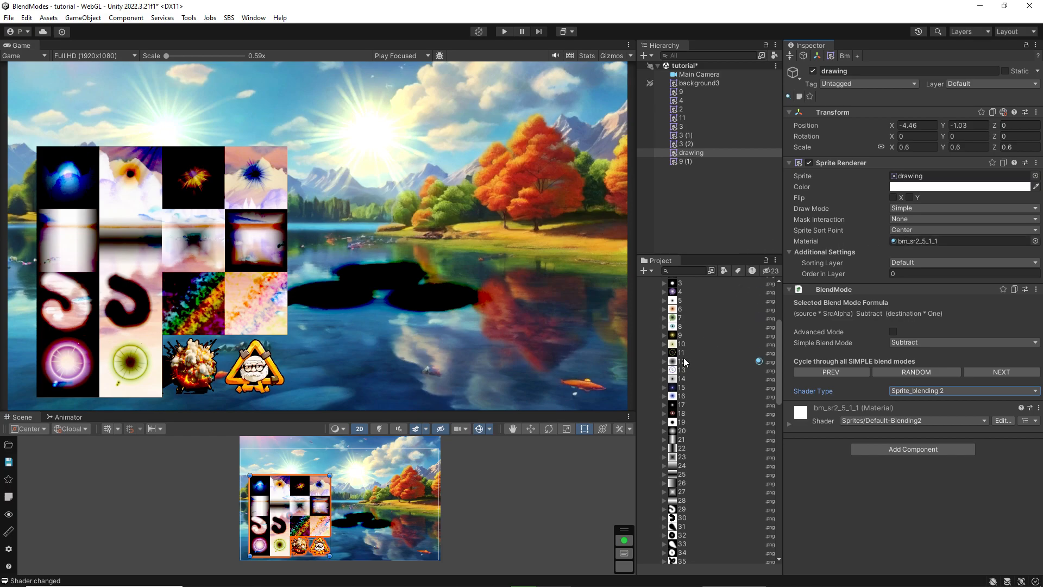
- Save the tutorial scene
{"action": "scroll", "coordinate": [682, 392], "scroll_direction": "up", "scroll_amount": 4}
{"action": "scroll", "coordinate": [683, 392], "scroll_direction": "up", "scroll_amount": 2}
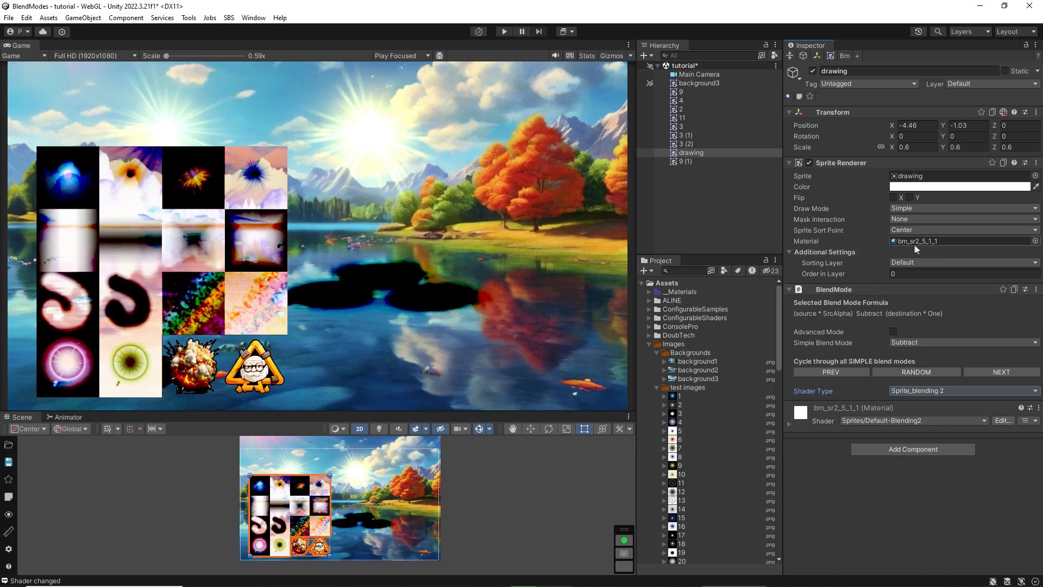
{"action": "key", "text": "ctrl+s"}
- Select the drawing's material bm_sr2_5_1_1 in the Created folder and set its lower value to about 0.022 and upper to about 0.098
{"action": "left_click", "coordinate": [924, 242]}
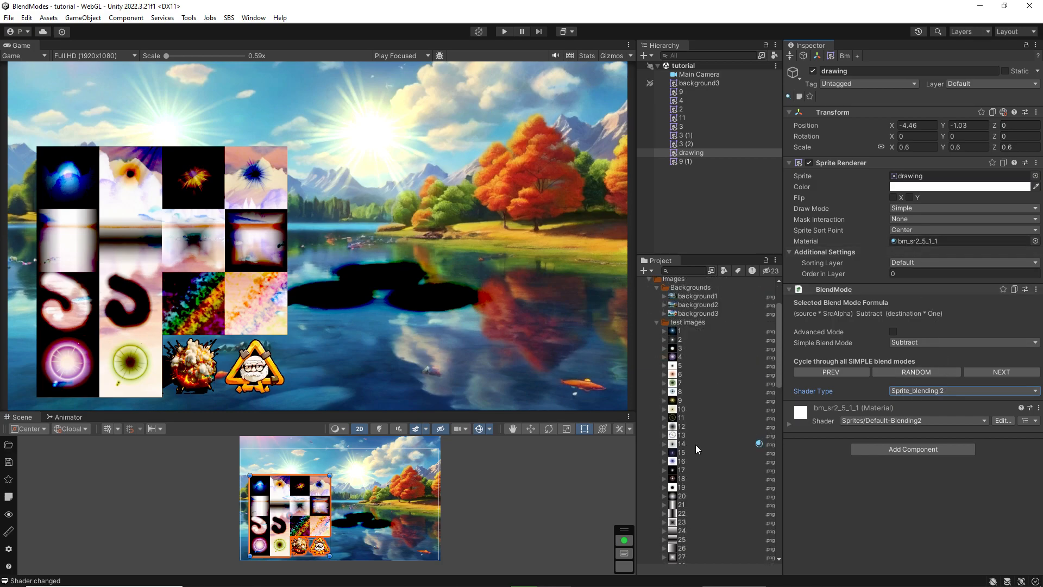
{"action": "scroll", "coordinate": [692, 434], "scroll_direction": "down", "scroll_amount": 3}
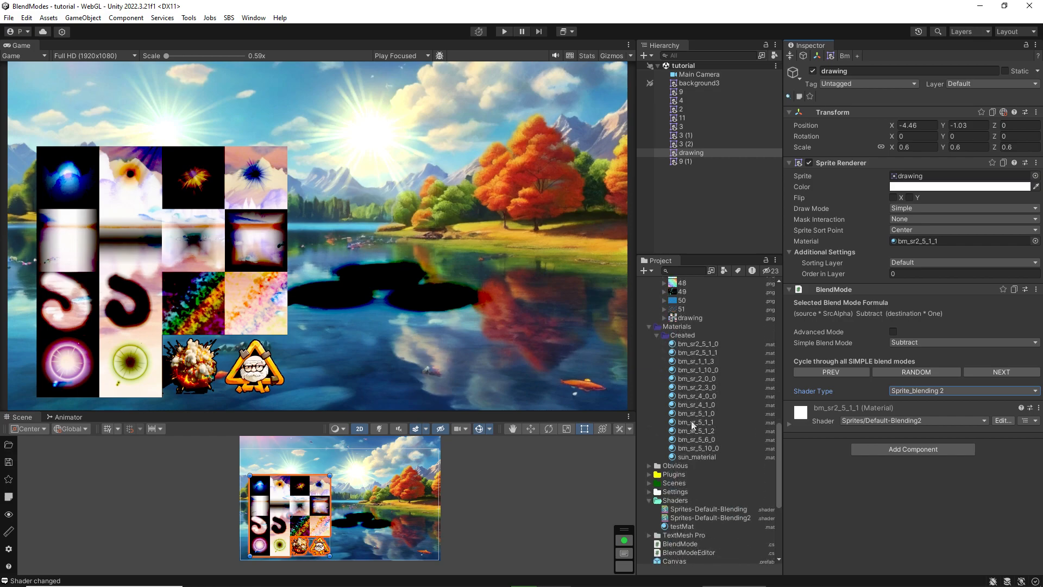
{"action": "left_click", "coordinate": [694, 352]}
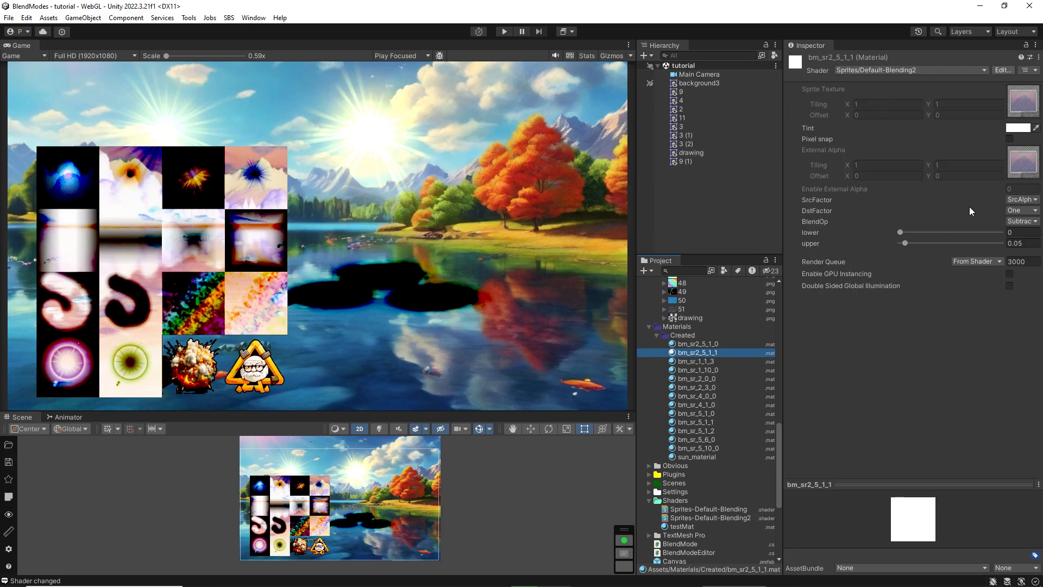
{"action": "left_click_drag", "start_coordinate": [905, 243], "coordinate": [936, 254]}
{"action": "mouse_move", "coordinate": [922, 252]}
{"action": "left_mouse_down"}
{"action": "mouse_move", "coordinate": [961, 251]}
{"action": "mouse_move", "coordinate": [907, 250]}
{"action": "mouse_move", "coordinate": [952, 236]}
{"action": "mouse_move", "coordinate": [902, 238]}
{"action": "mouse_move", "coordinate": [911, 244]}
{"action": "left_mouse_up"}
{"action": "left_click", "coordinate": [900, 234]}
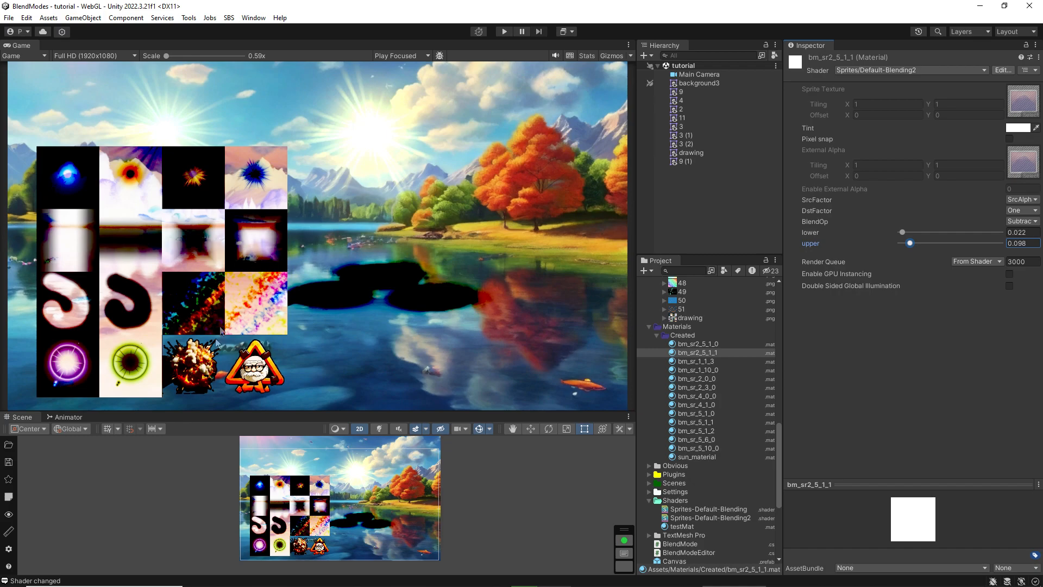
- Delete the drawing sprite and move the three black image 3 sprites together to the left side of the lake
{"action": "left_click", "coordinate": [298, 524]}
{"action": "key", "text": "Delete"}
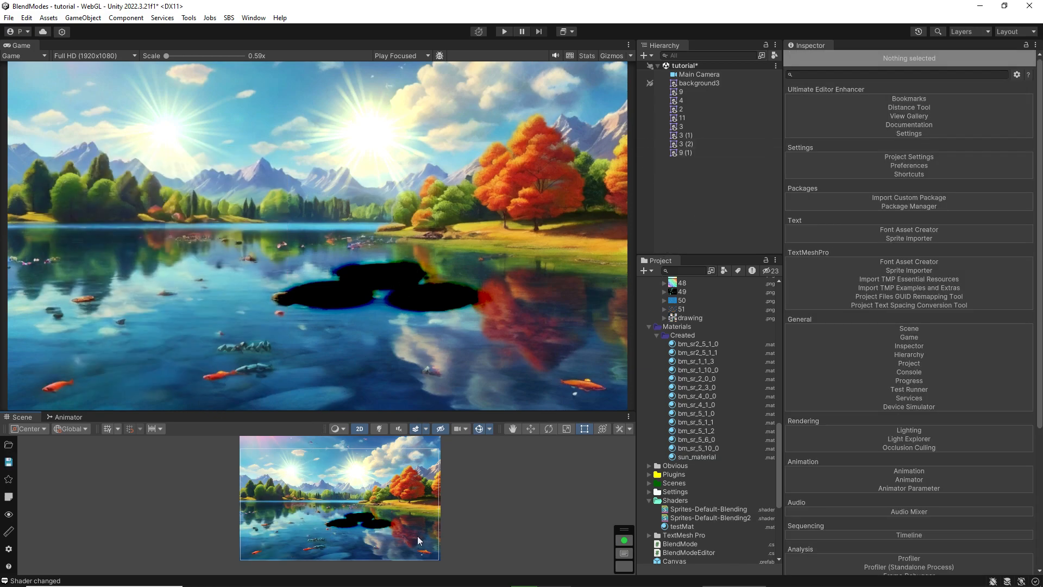
{"action": "left_click", "coordinate": [685, 144]}
{"action": "left_click", "coordinate": [681, 126], "text": "shift"}
{"action": "left_click_drag", "start_coordinate": [401, 530], "coordinate": [317, 521]}
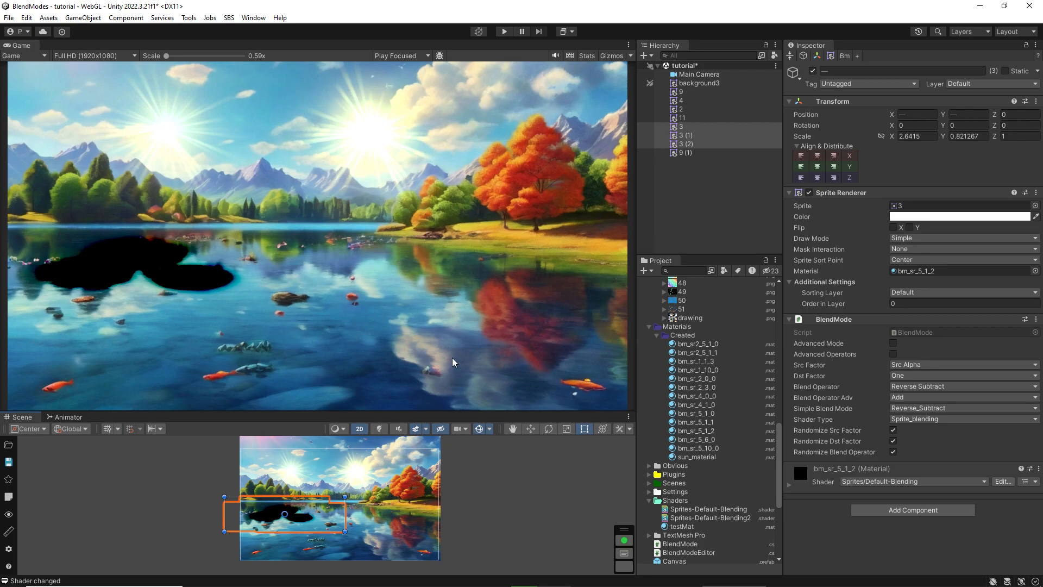
- Create an empty GameObject, add a Line Renderer component to it, and reset its transform
{"action": "right_click", "coordinate": [687, 186]}
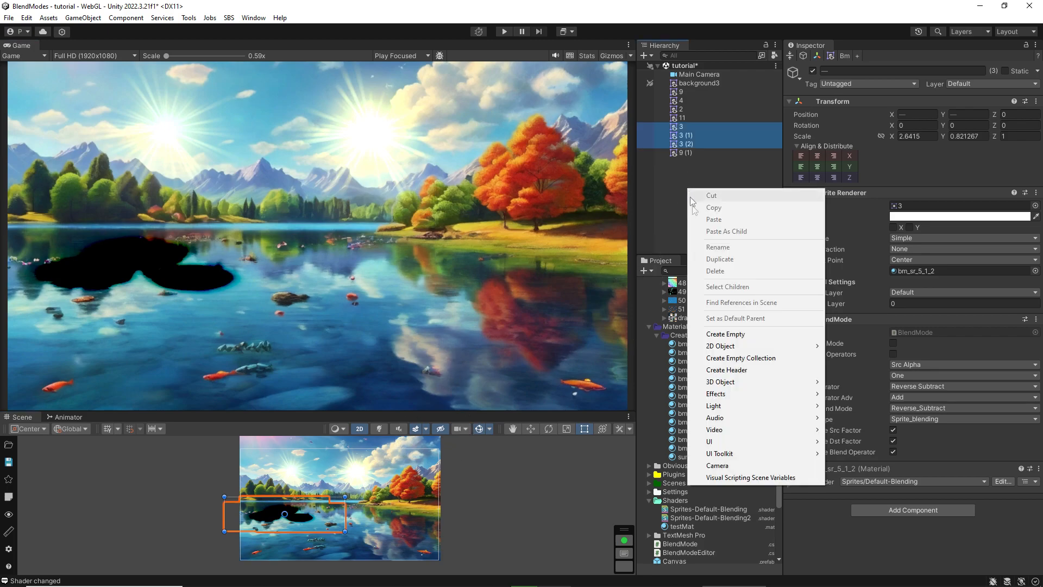
{"action": "left_click", "coordinate": [719, 332]}
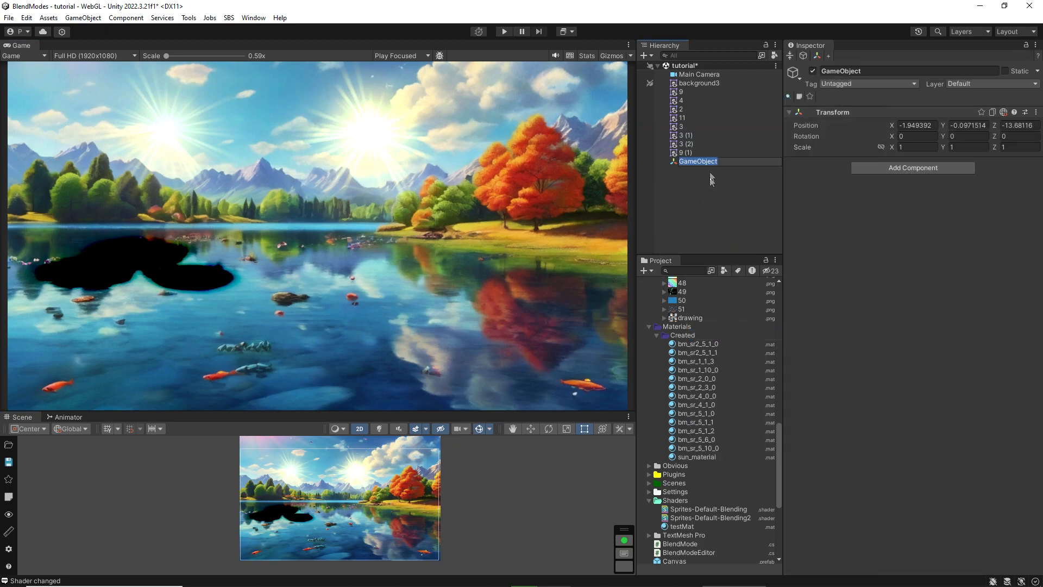
{"action": "left_click", "coordinate": [882, 168]}
{"action": "type", "text": "line"}
{"action": "left_click", "coordinate": [881, 209]}
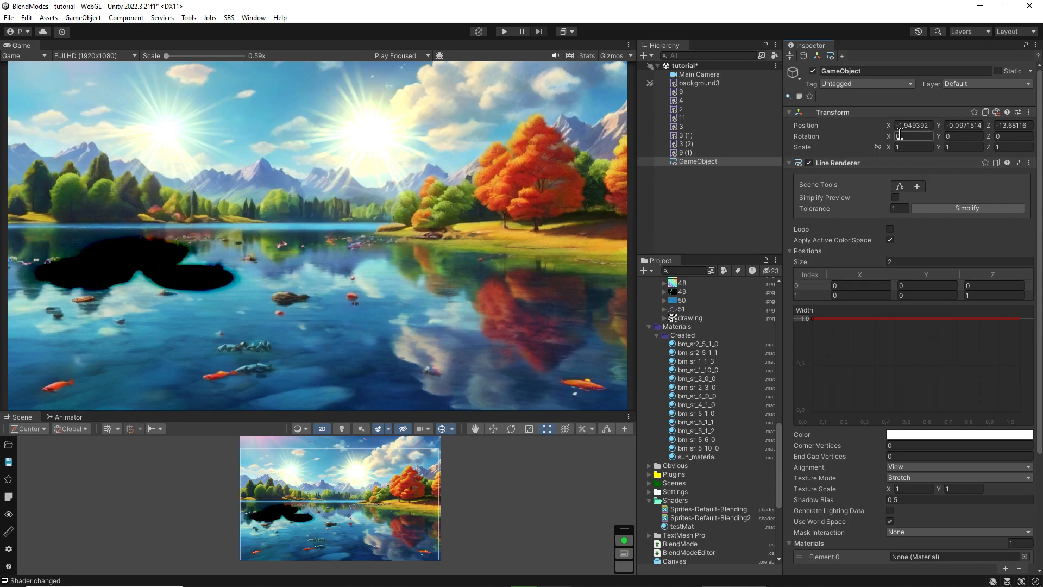
{"action": "left_click", "coordinate": [1029, 113]}
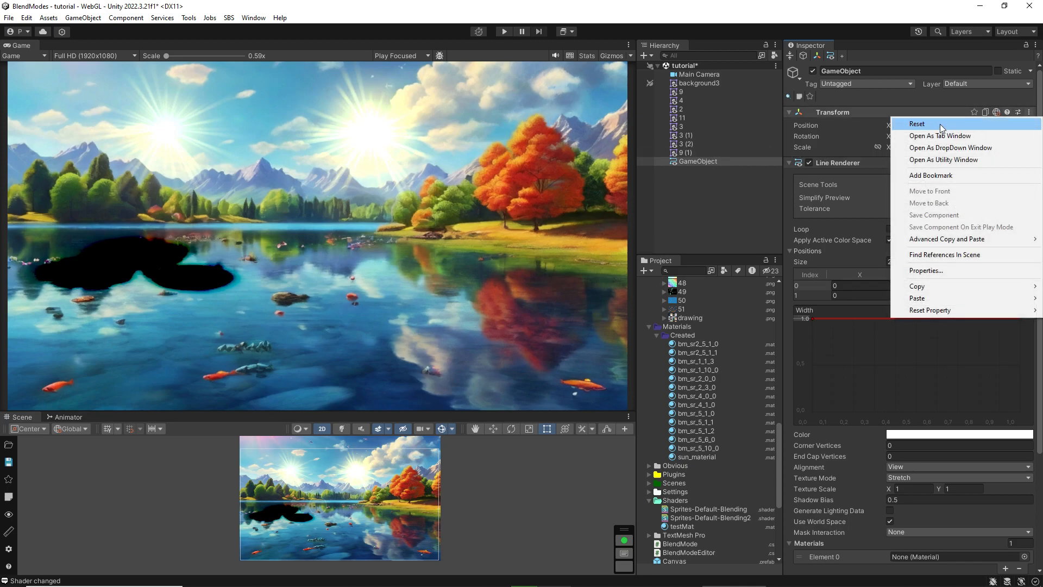
{"action": "left_click", "coordinate": [918, 124]}
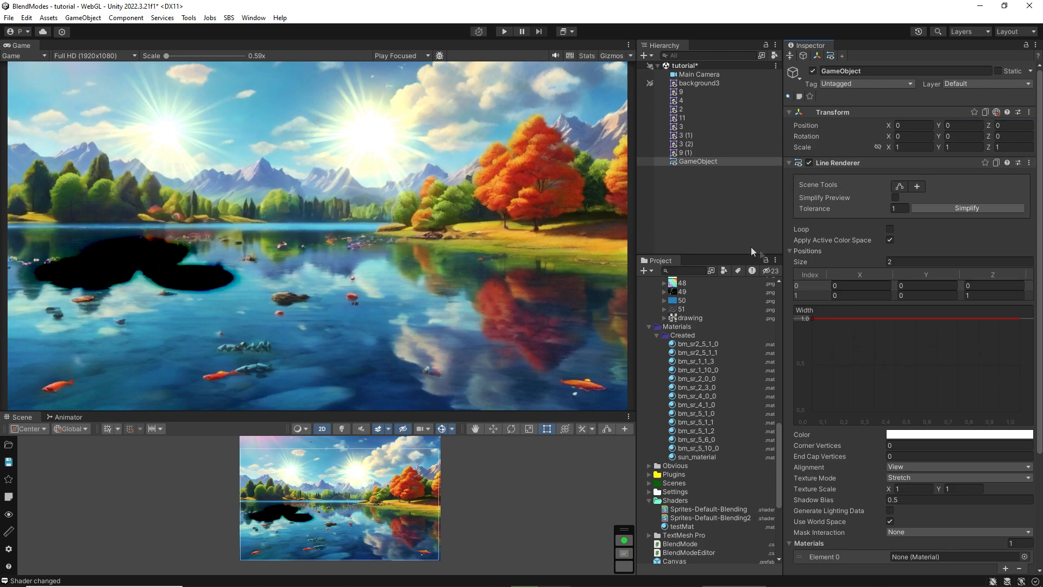
- Draw a freehand looping line around the second sun and the orange tree by adding Line Renderer points at the mouse position
{"action": "scroll", "coordinate": [878, 350], "scroll_direction": "down", "scroll_amount": 2}
{"action": "scroll", "coordinate": [859, 244], "scroll_direction": "up", "scroll_amount": 2}
{"action": "left_click", "coordinate": [921, 187]}
{"action": "left_click", "coordinate": [366, 503]}
{"action": "mouse_move", "coordinate": [366, 503]}
{"action": "left_mouse_down"}
{"action": "mouse_move", "coordinate": [377, 486]}
{"action": "mouse_move", "coordinate": [367, 471]}
{"action": "mouse_move", "coordinate": [339, 461]}
{"action": "mouse_move", "coordinate": [320, 472]}
{"action": "mouse_move", "coordinate": [309, 526]}
{"action": "mouse_move", "coordinate": [359, 526]}
{"action": "mouse_move", "coordinate": [418, 459]}
{"action": "mouse_move", "coordinate": [435, 538]}
{"action": "mouse_move", "coordinate": [384, 544]}
{"action": "mouse_move", "coordinate": [404, 505]}
{"action": "mouse_move", "coordinate": [410, 527]}
{"action": "left_mouse_up"}
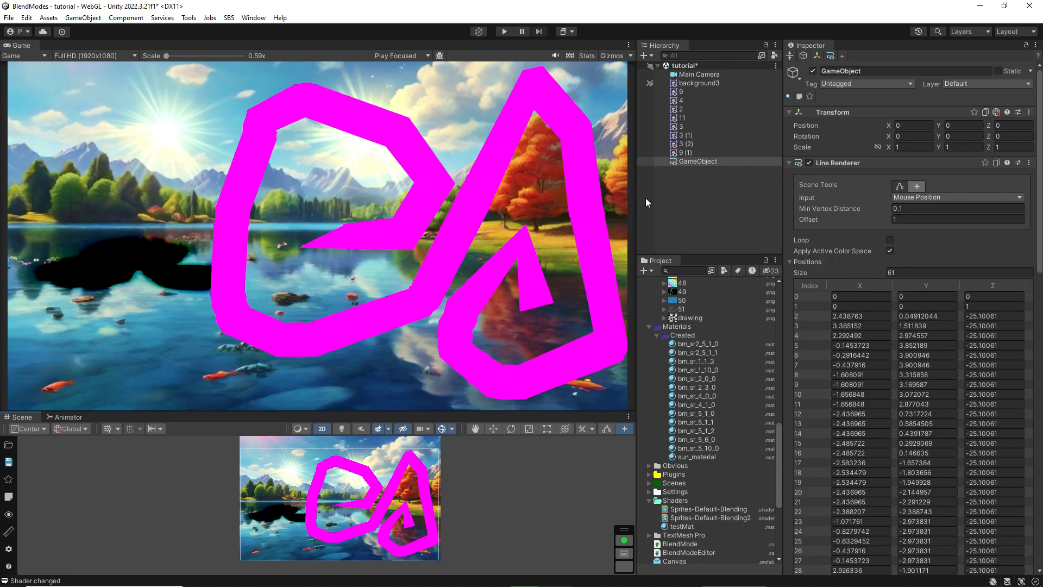
- Collapse the Created folder and create a material in the Materials folder, keeping the default name New Material
{"action": "left_click", "coordinate": [657, 336]}
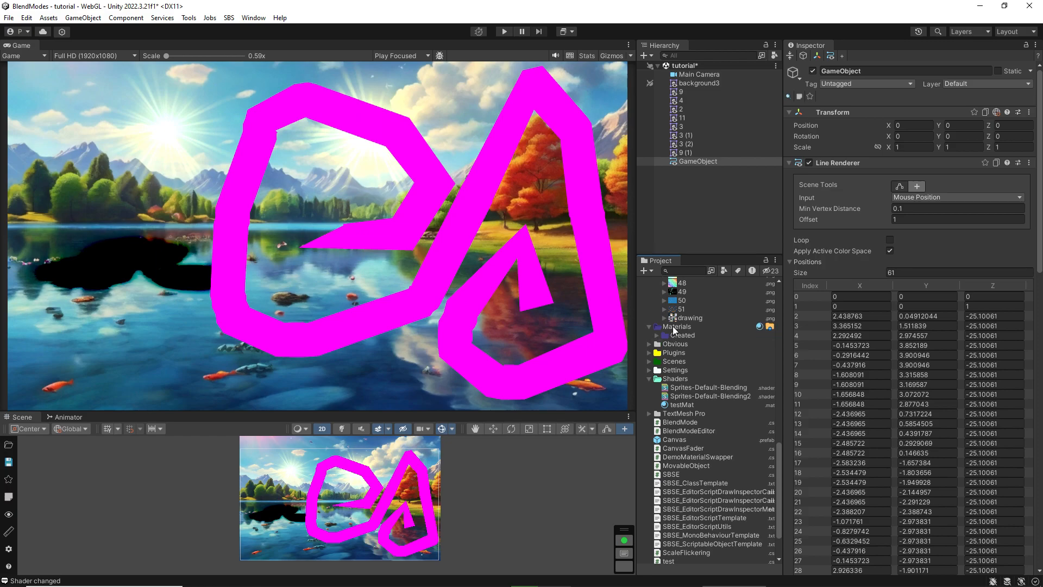
{"action": "right_click", "coordinate": [672, 326]}
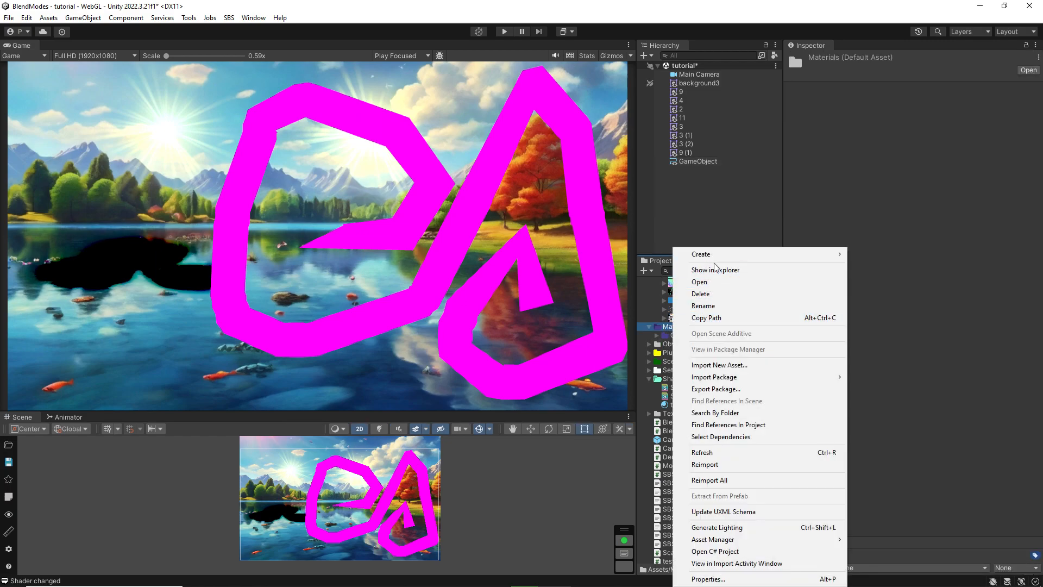
{"action": "mouse_move", "coordinate": [710, 255]}
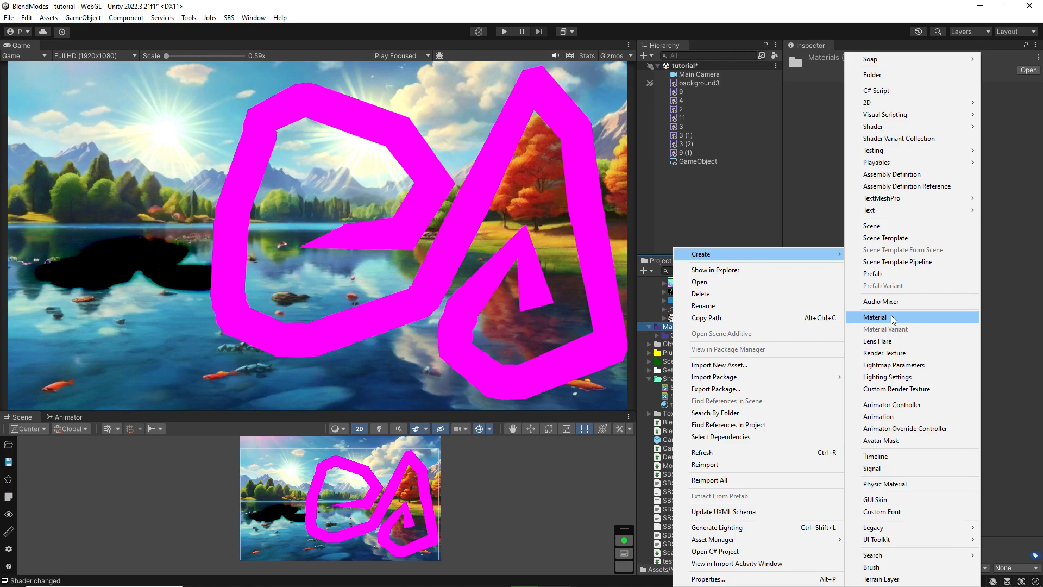
{"action": "left_click", "coordinate": [893, 320]}
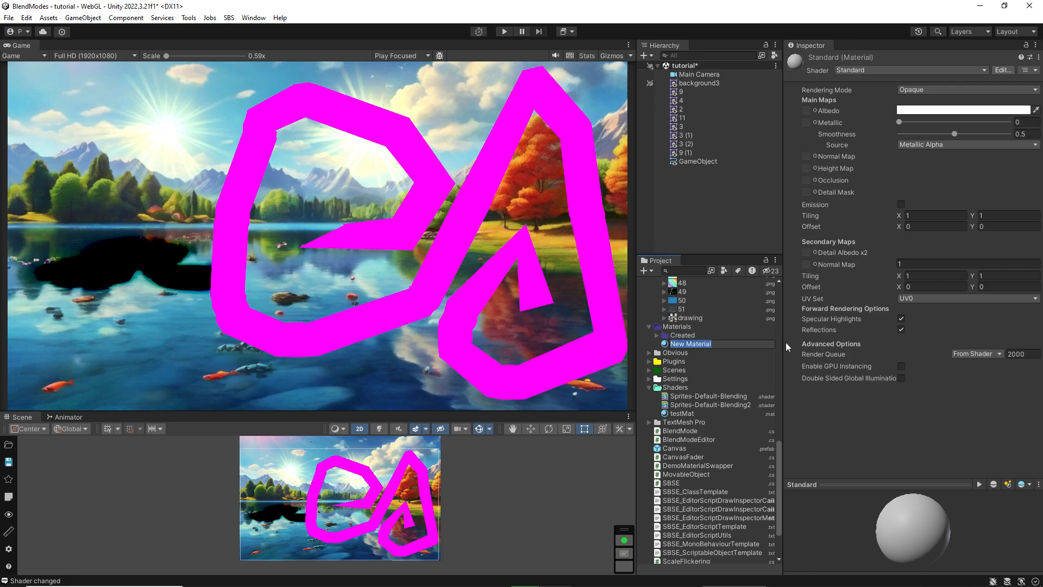
{"action": "key", "text": "Return"}
- Assign image 9 as New Material's albedo texture and change its shader to Sprites/Default-Blending2
{"action": "left_click_drag", "start_coordinate": [778, 456], "coordinate": [787, 340]}
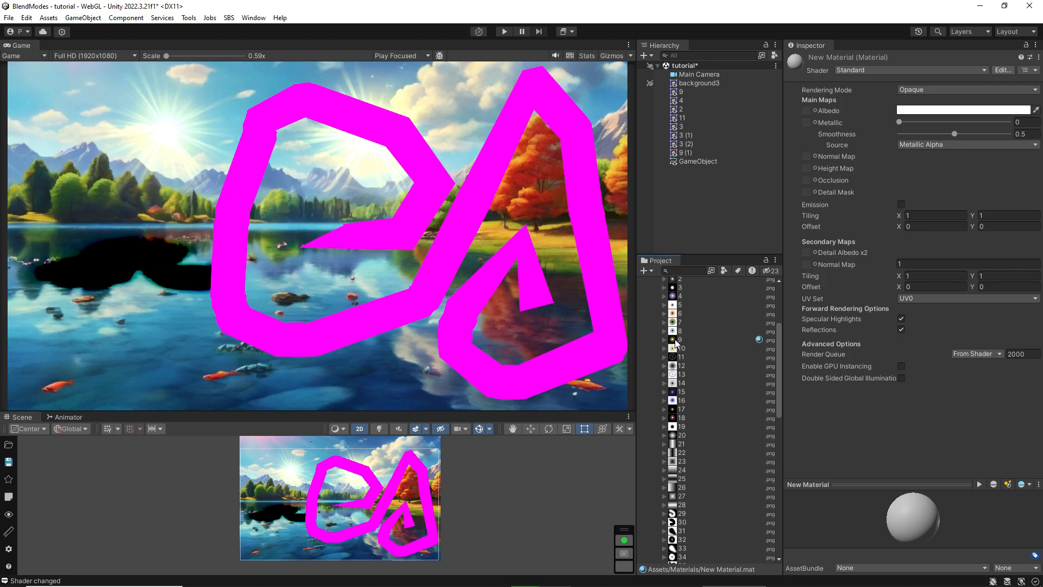
{"action": "left_click_drag", "start_coordinate": [676, 341], "coordinate": [808, 114]}
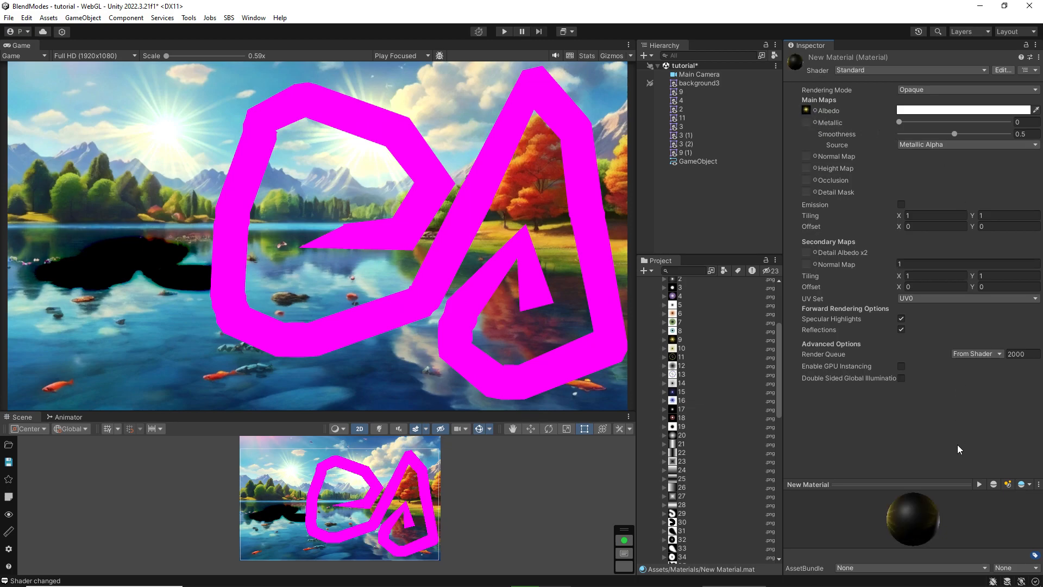
{"action": "left_click", "coordinate": [855, 71]}
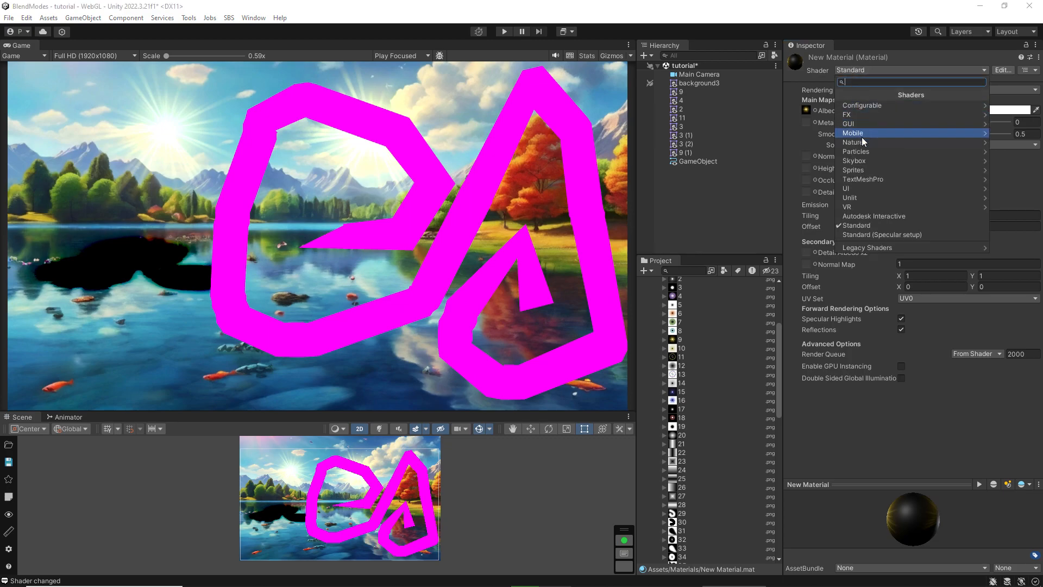
{"action": "left_click", "coordinate": [857, 170]}
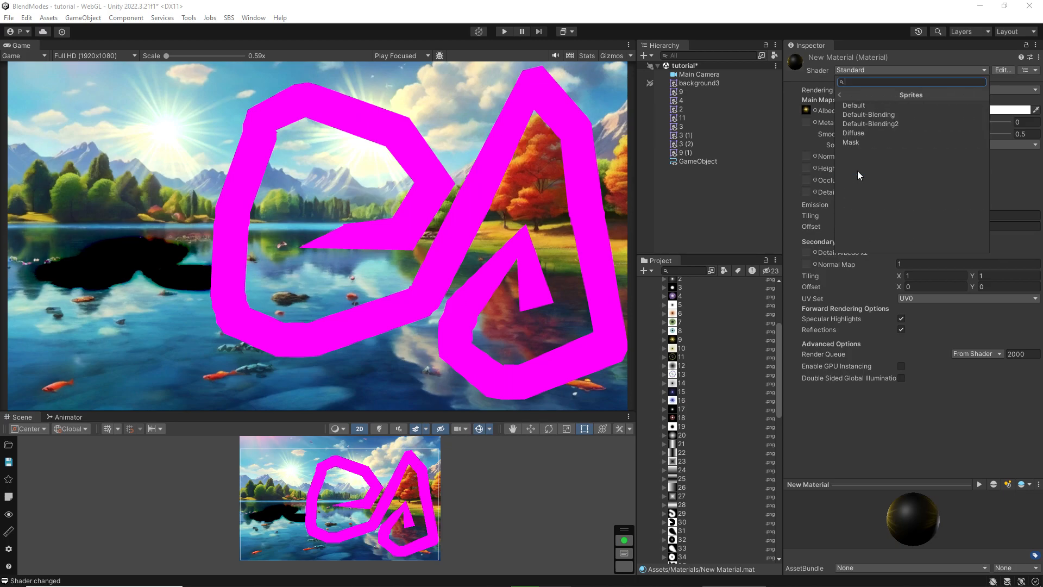
{"action": "left_click", "coordinate": [891, 125]}
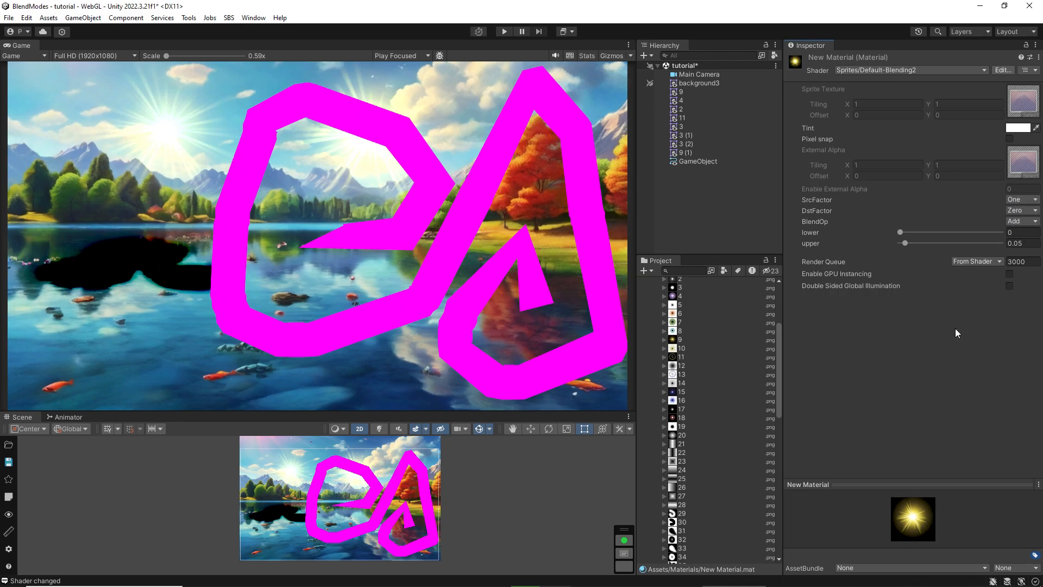
{"action": "left_click_drag", "start_coordinate": [779, 370], "coordinate": [782, 315]}
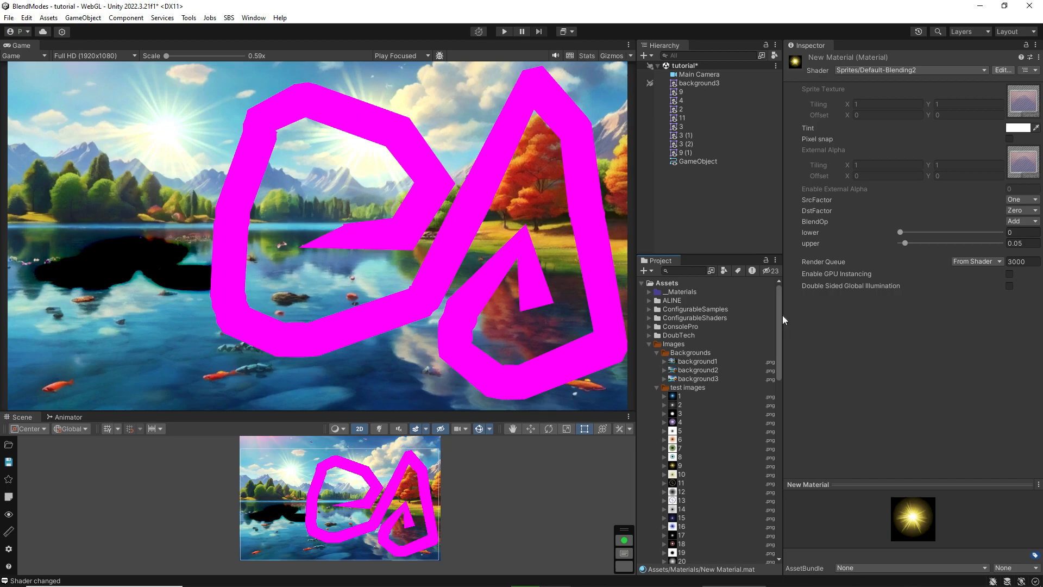
- Move sprite 4 to position X -6.84, Y -3.62, over the water below the black blob
{"action": "scroll", "coordinate": [673, 357], "scroll_direction": "down", "scroll_amount": 5}
{"action": "scroll", "coordinate": [674, 358], "scroll_direction": "down", "scroll_amount": 3}
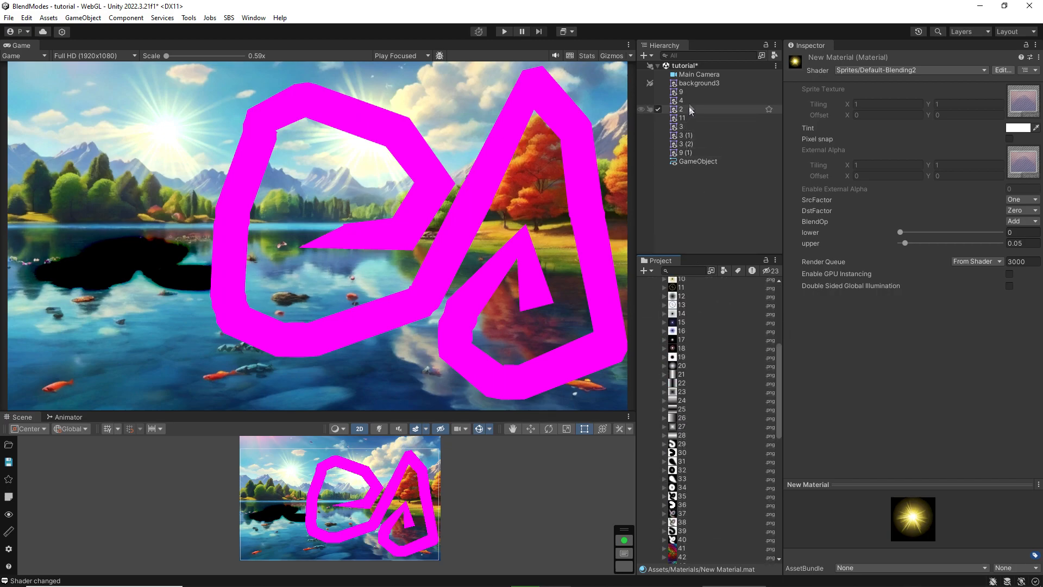
{"action": "left_click", "coordinate": [683, 91]}
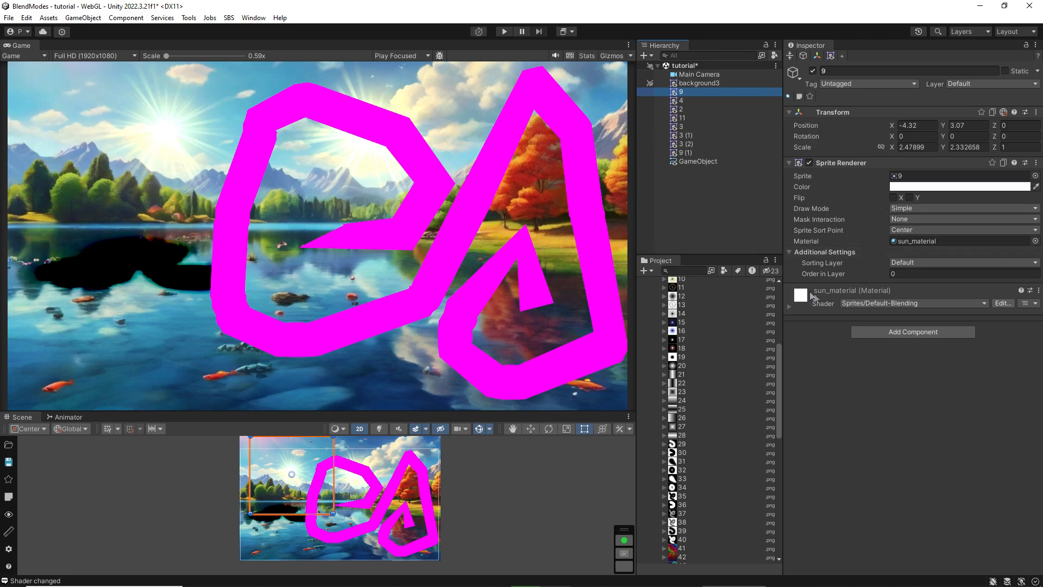
{"action": "left_click", "coordinate": [681, 101]}
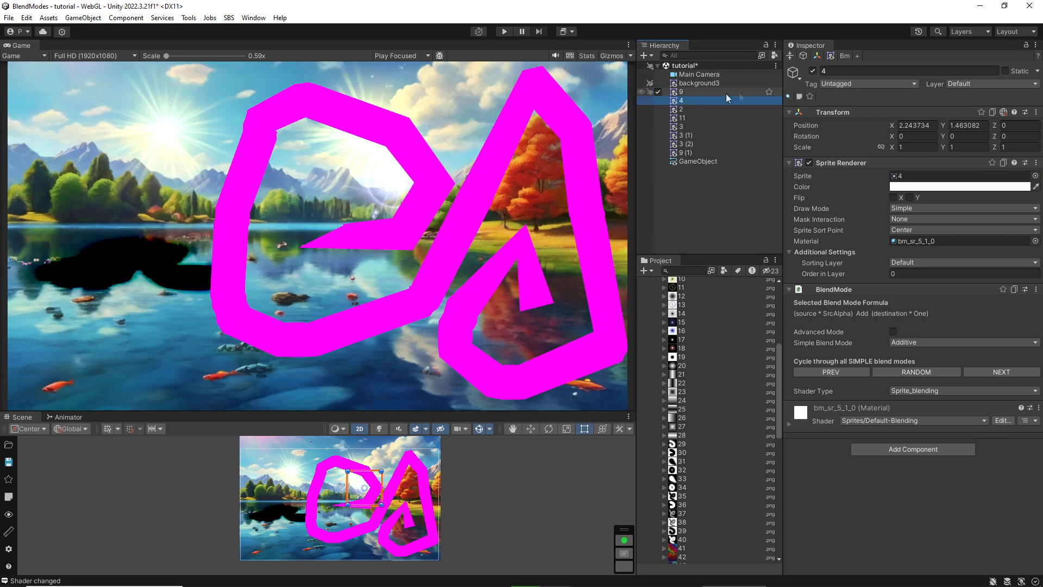
{"action": "mouse_move", "coordinate": [891, 122]}
{"action": "left_mouse_down"}
{"action": "mouse_move", "coordinate": [723, 121]}
{"action": "mouse_move", "coordinate": [883, 123]}
{"action": "mouse_move", "coordinate": [874, 124]}
{"action": "left_mouse_up"}
{"action": "key", "text": "Tab"}
{"action": "type", "text": "-2.11"}
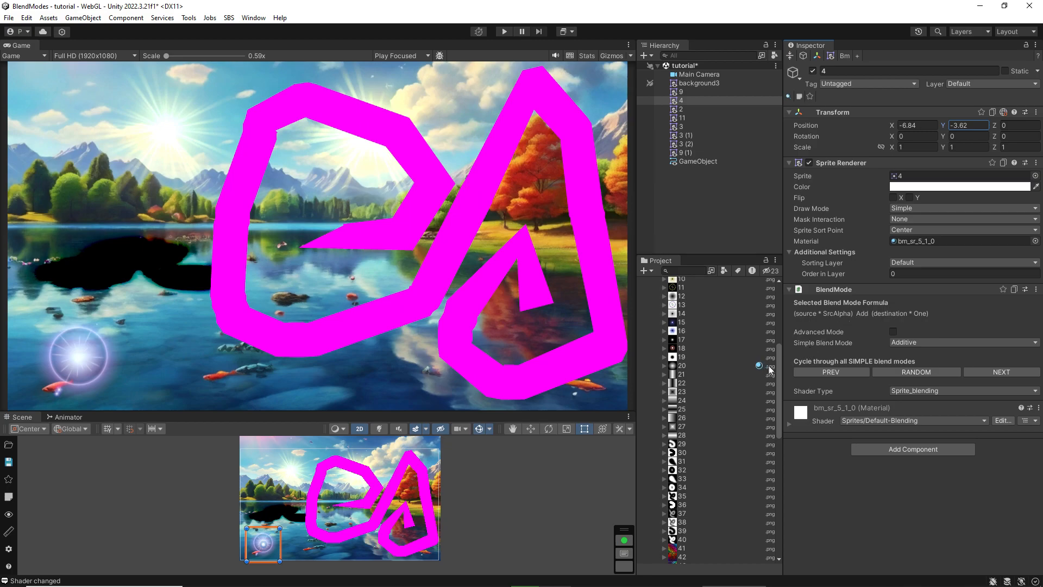
- Set New Material's SrcFactor to SrcAlpha and its DstFactor to One for additive blending
{"action": "left_click_drag", "start_coordinate": [778, 371], "coordinate": [785, 435]}
{"action": "scroll", "coordinate": [752, 437], "scroll_direction": "down", "scroll_amount": 1}
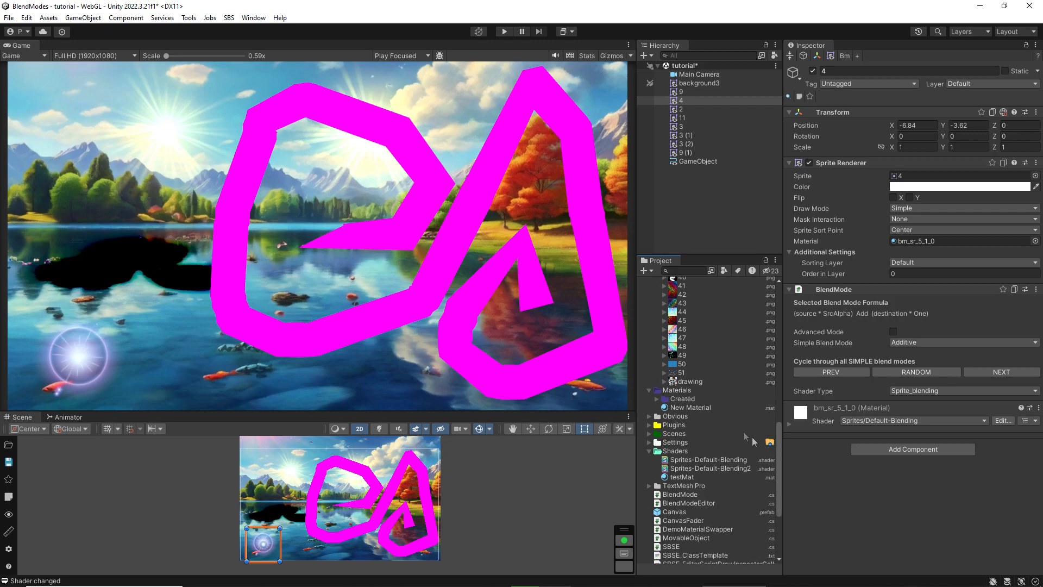
{"action": "left_click", "coordinate": [686, 407]}
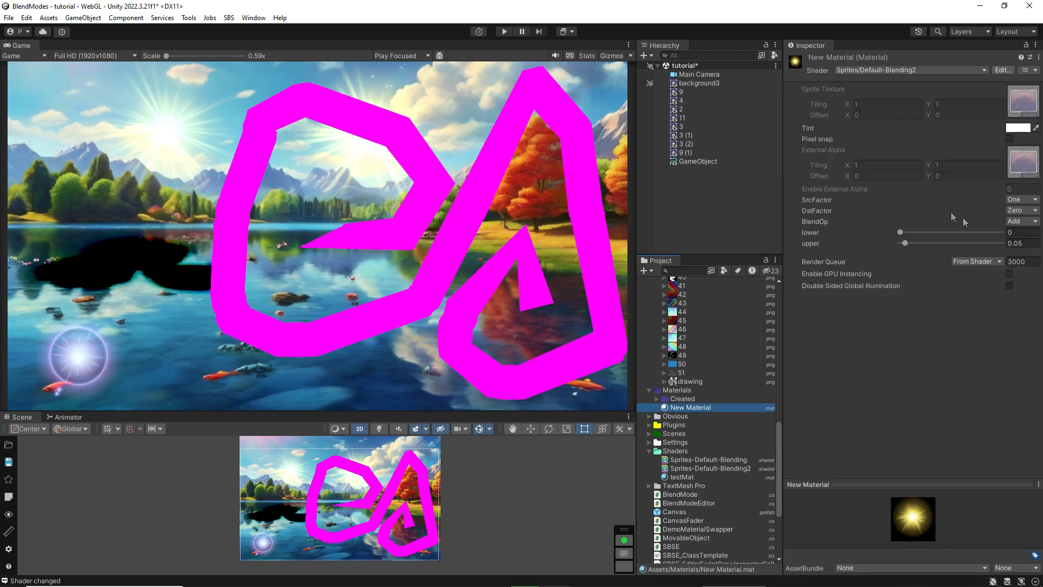
{"action": "left_click", "coordinate": [1018, 200]}
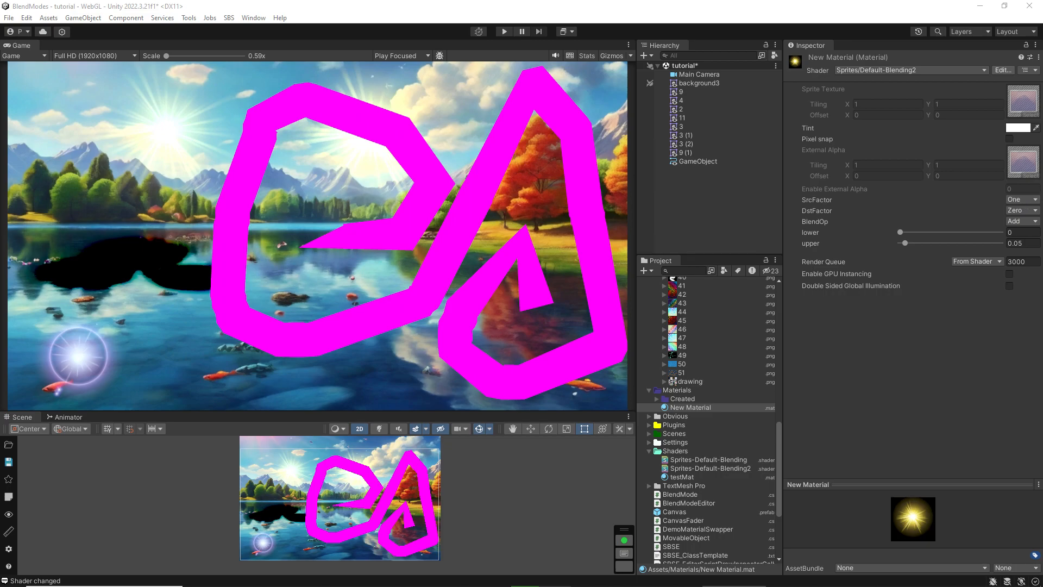
{"action": "left_click", "coordinate": [1017, 263]}
{"action": "left_click", "coordinate": [1010, 210]}
{"action": "left_click", "coordinate": [1016, 232]}
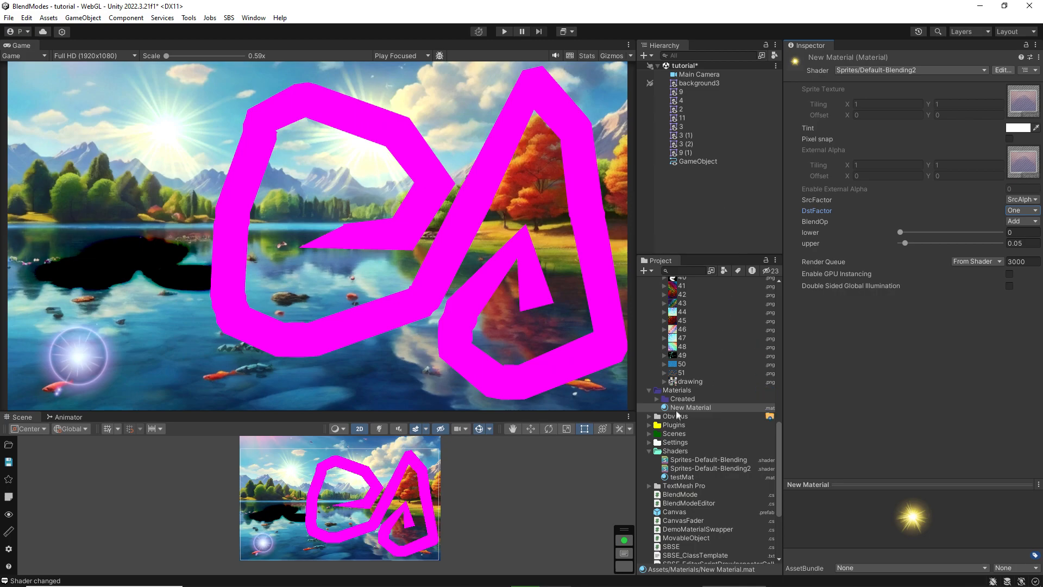
- Assign New Material to the GameObject's Line Renderer and change the material's BlendOp to Reverse Subtract
{"action": "left_click", "coordinate": [703, 161]}
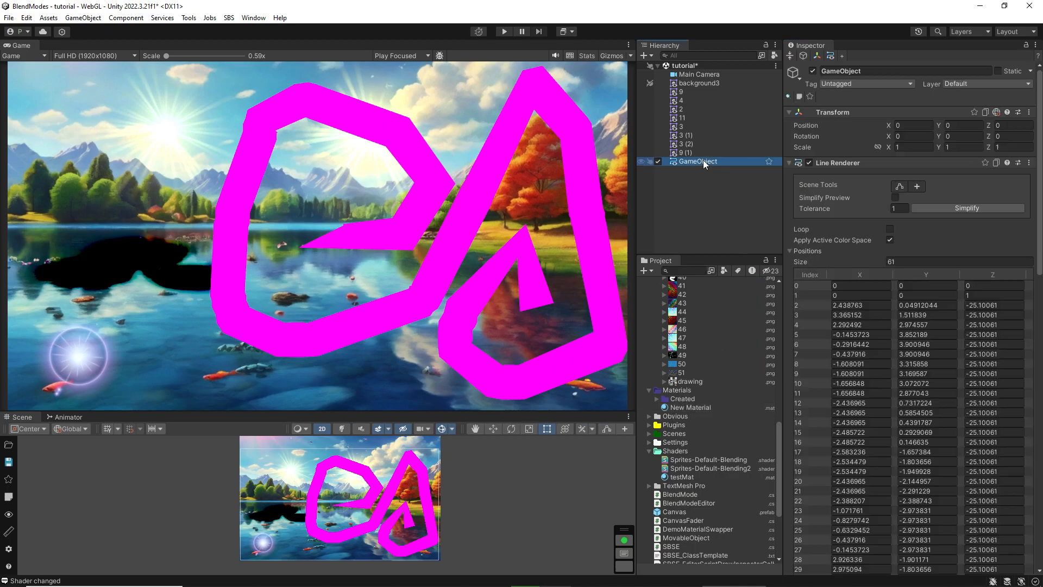
{"action": "scroll", "coordinate": [994, 184], "scroll_direction": "down", "scroll_amount": 20}
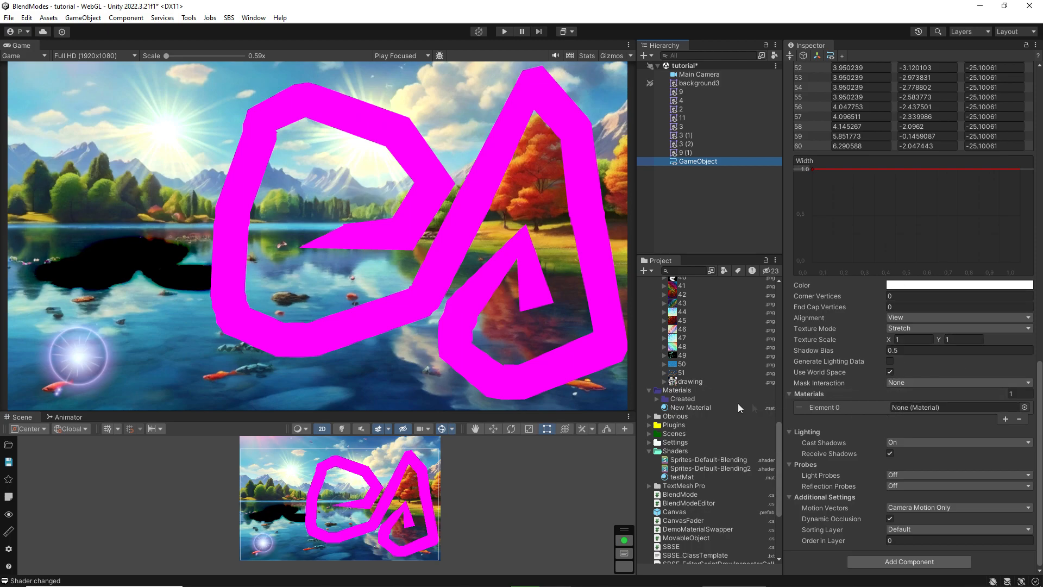
{"action": "left_click_drag", "start_coordinate": [679, 407], "coordinate": [909, 405]}
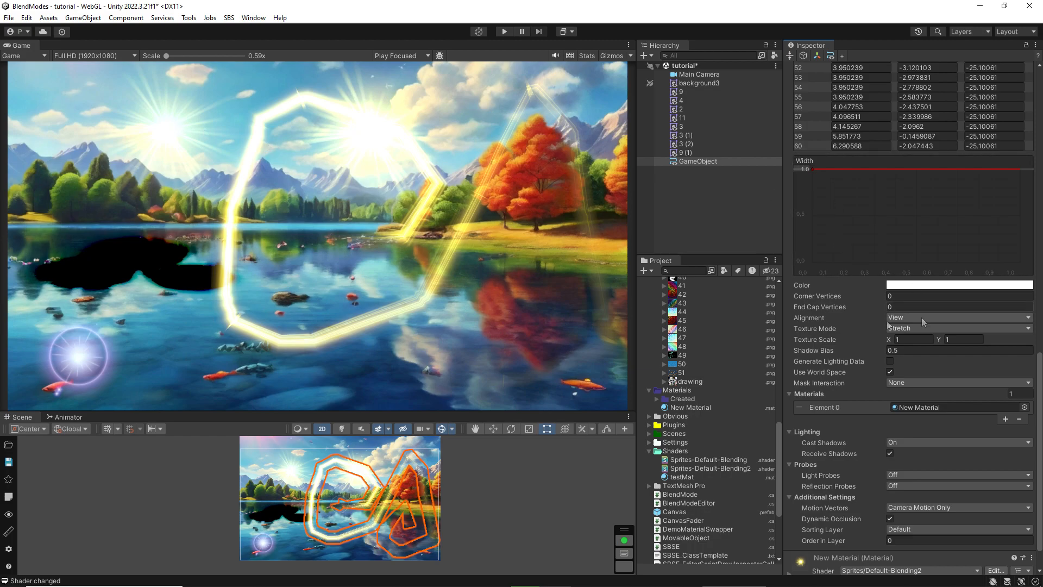
{"action": "left_click", "coordinate": [694, 406]}
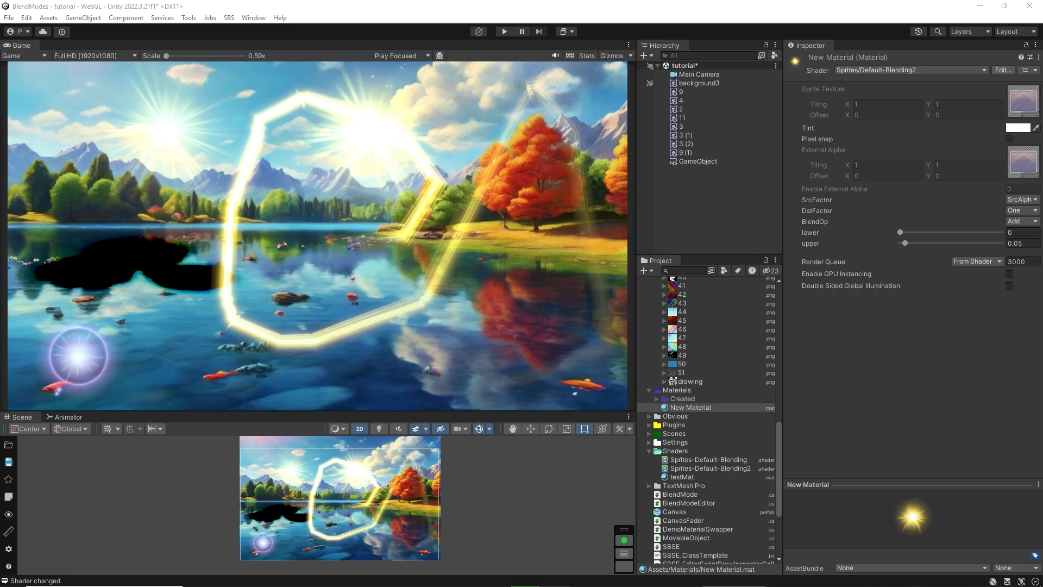
{"action": "left_click", "coordinate": [1017, 255]}
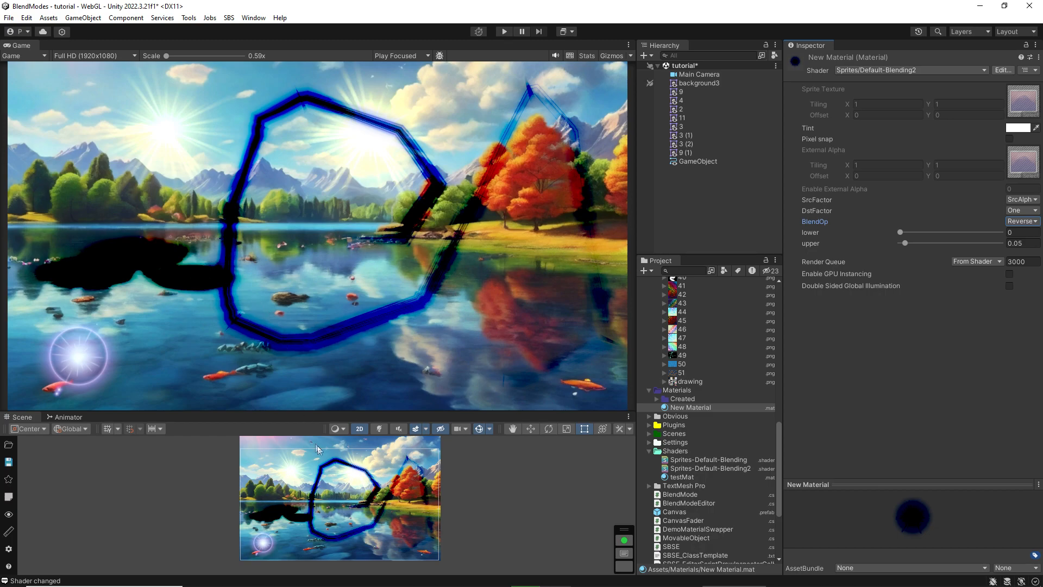
- Delete all scene objects from sprite 4 through the Line Renderer GameObject, keeping the camera, background3 and sprite 9
{"action": "left_click", "coordinate": [695, 160]}
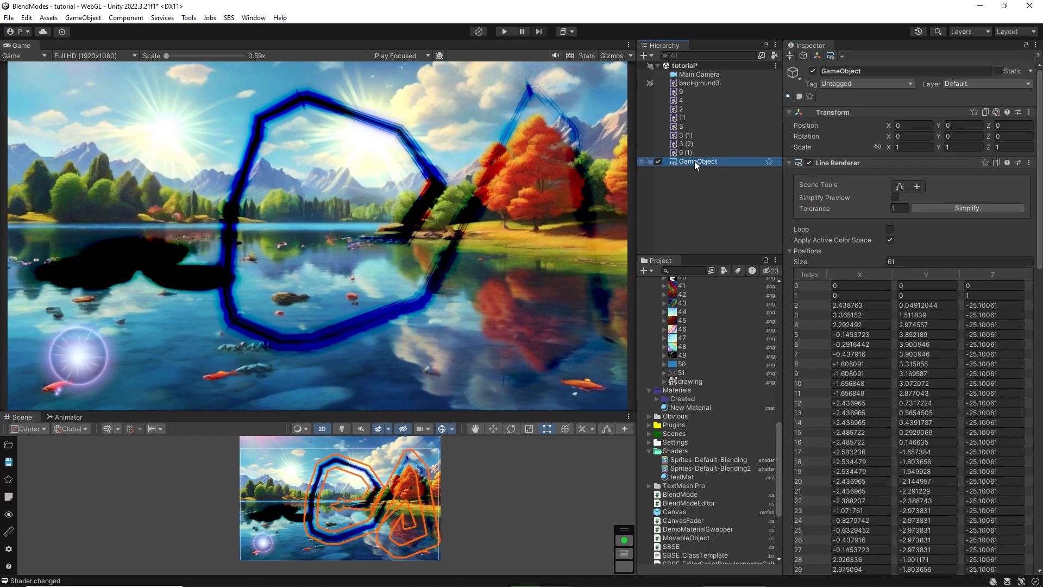
{"action": "left_click", "coordinate": [683, 99], "text": "shift"}
{"action": "key", "text": "Delete"}
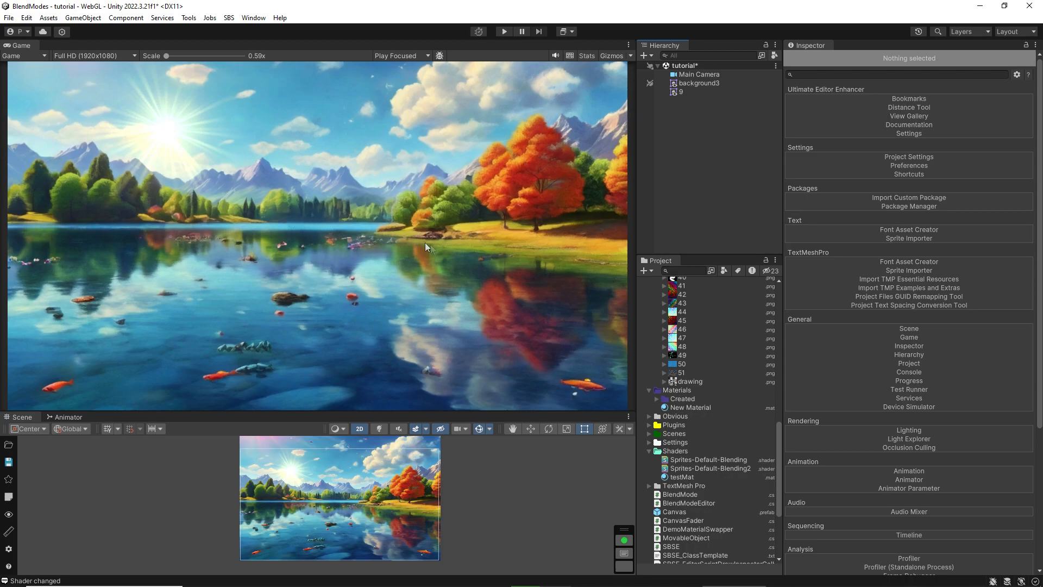
- Create a TextMeshPro UI button in the scene, keeping the default name Button
{"action": "right_click", "coordinate": [685, 125]}
{"action": "mouse_move", "coordinate": [808, 379]}
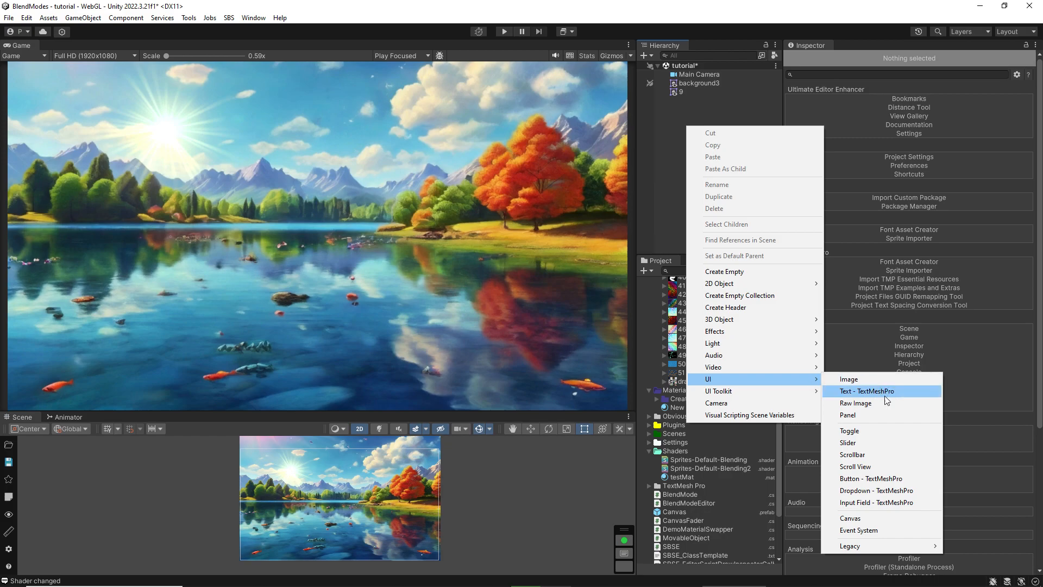
{"action": "left_click", "coordinate": [869, 478]}
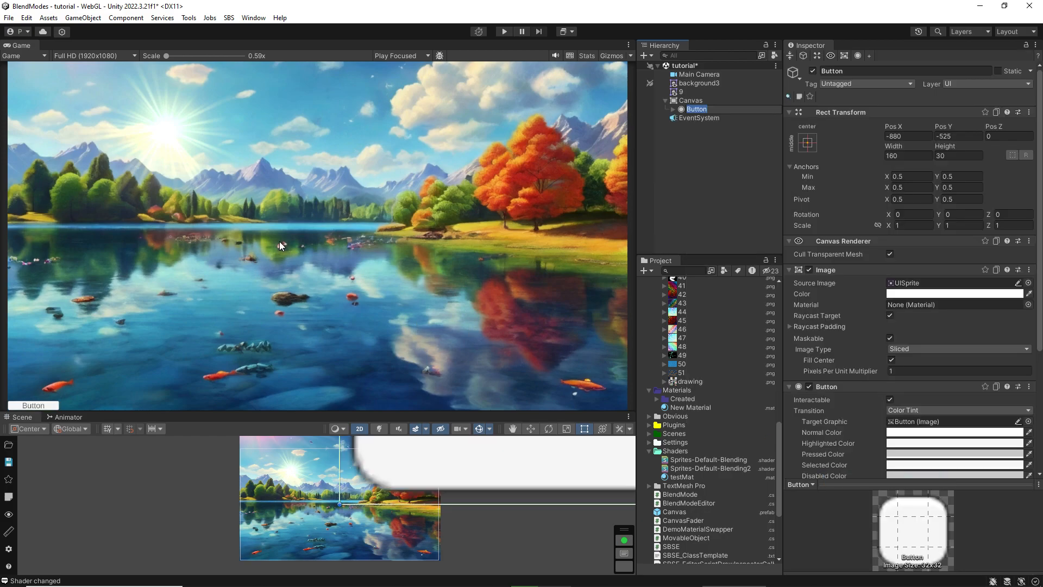
- Set the Canvas render mode to Screen Space - Camera and assign Main Camera as its render camera
{"action": "left_click", "coordinate": [693, 101]}
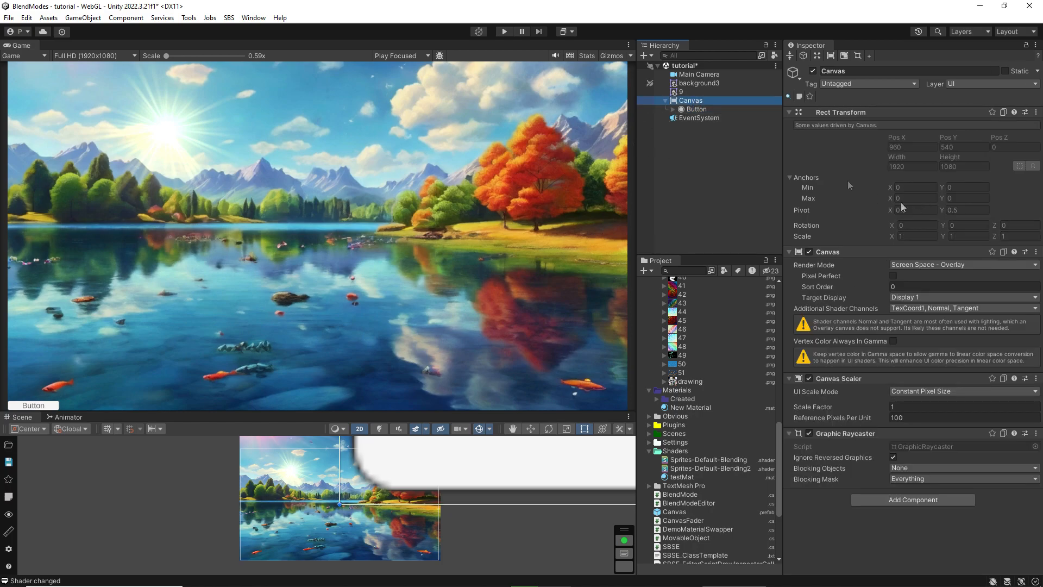
{"action": "left_click", "coordinate": [906, 265]}
{"action": "left_click", "coordinate": [924, 293]}
{"action": "left_click_drag", "start_coordinate": [924, 264], "coordinate": [917, 286]}
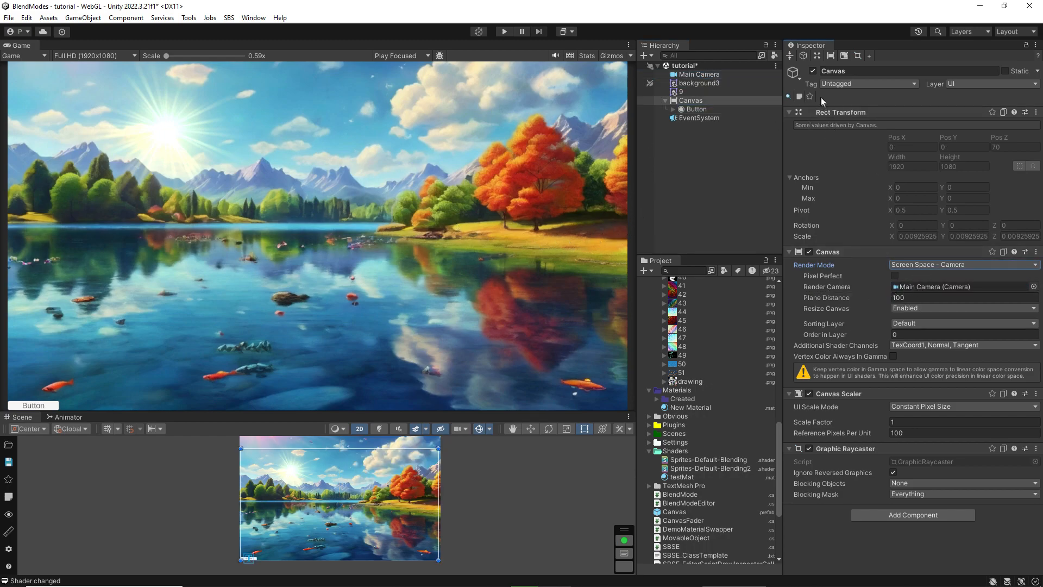
- Centre the button on the canvas with the middle-center anchor preset and enlarge it to width 473.99 and height 385.3
{"action": "left_click", "coordinate": [696, 109]}
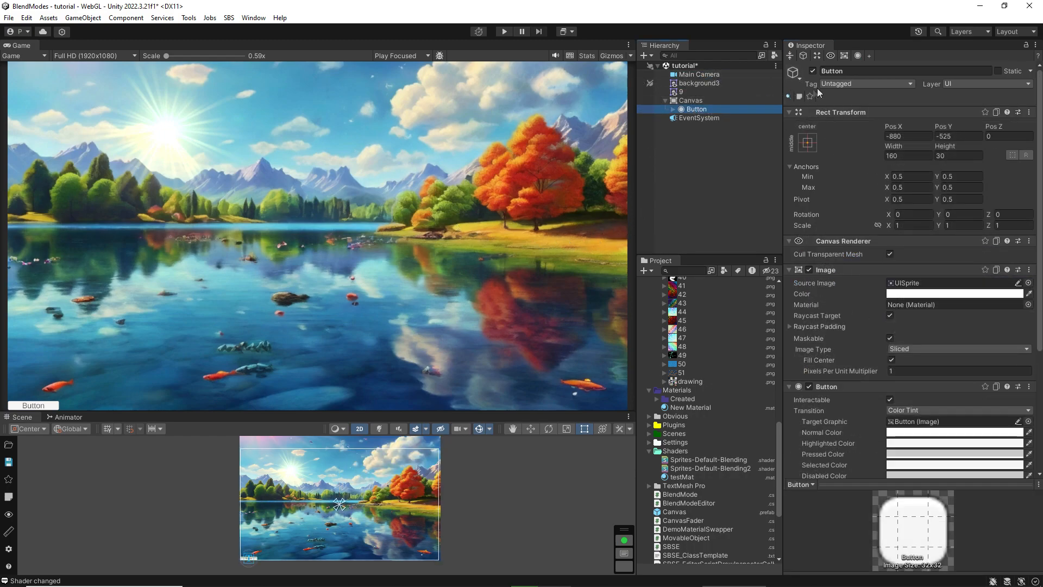
{"action": "left_click", "coordinate": [807, 143]}
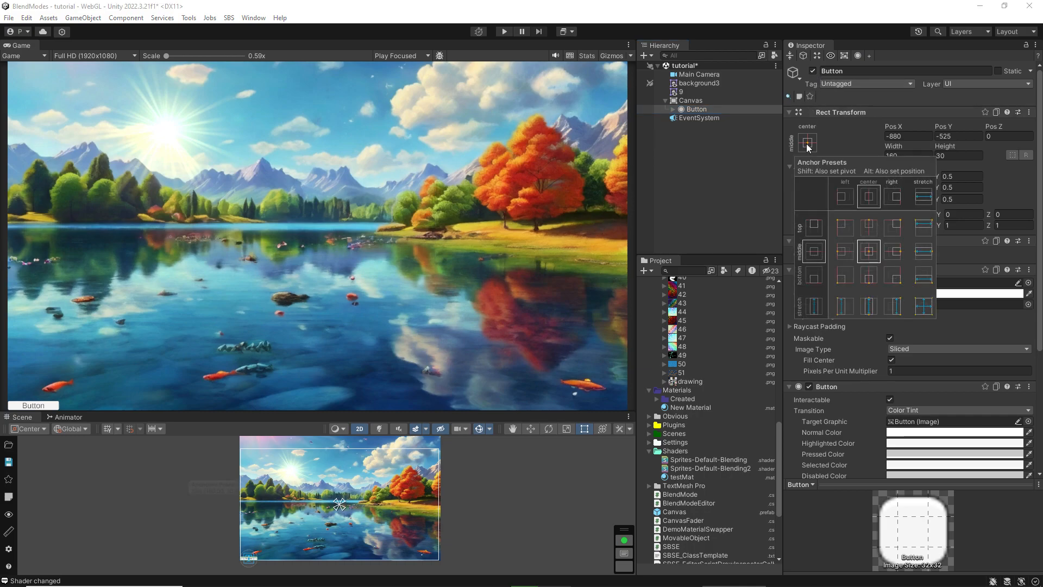
{"action": "left_click", "coordinate": [870, 252], "text": "alt"}
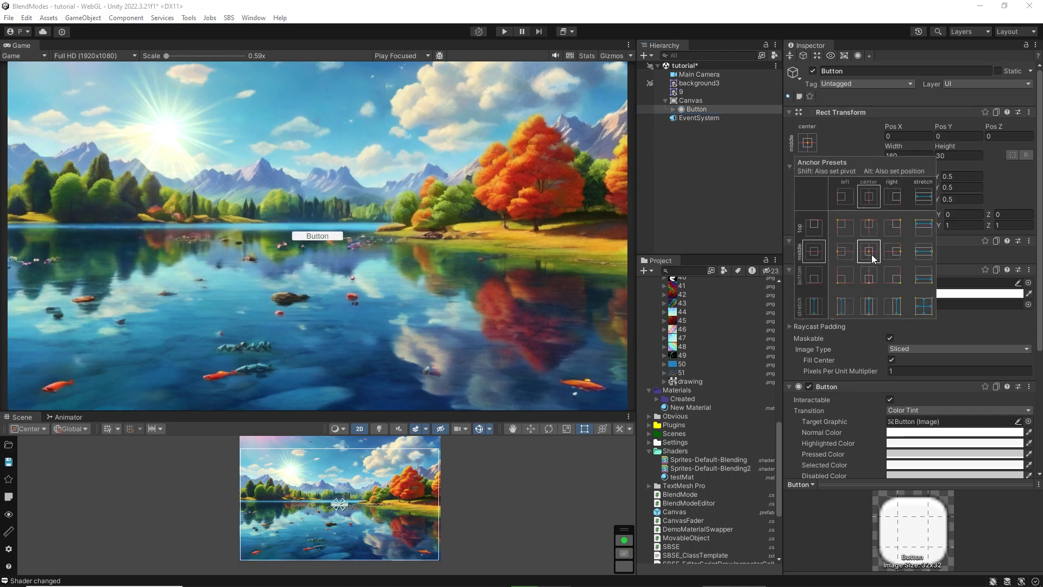
{"action": "left_click", "coordinate": [864, 137]}
{"action": "left_click_drag", "start_coordinate": [885, 146], "coordinate": [358, 182]}
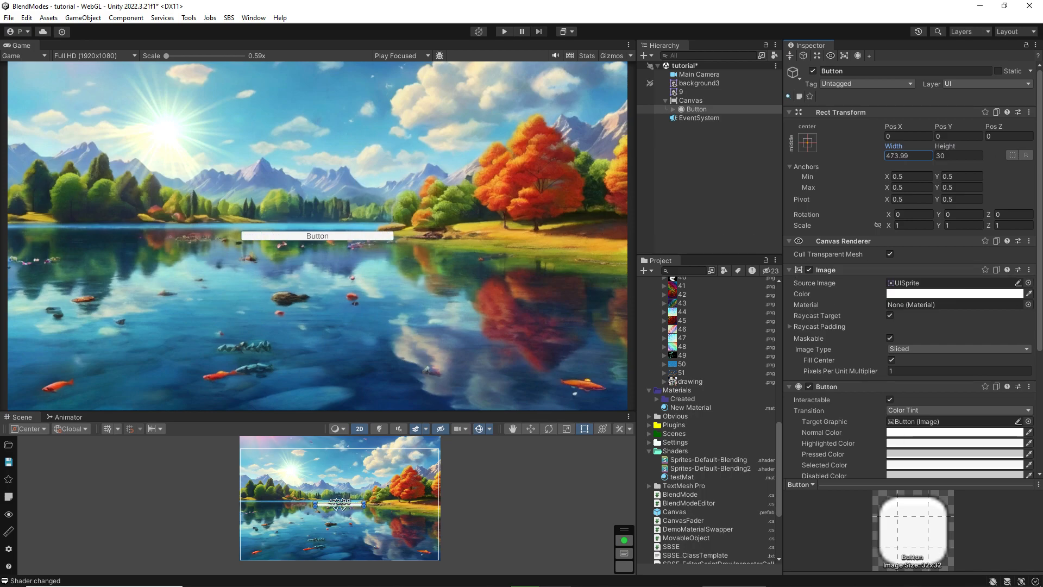
{"action": "left_click_drag", "start_coordinate": [942, 148], "coordinate": [418, 174]}
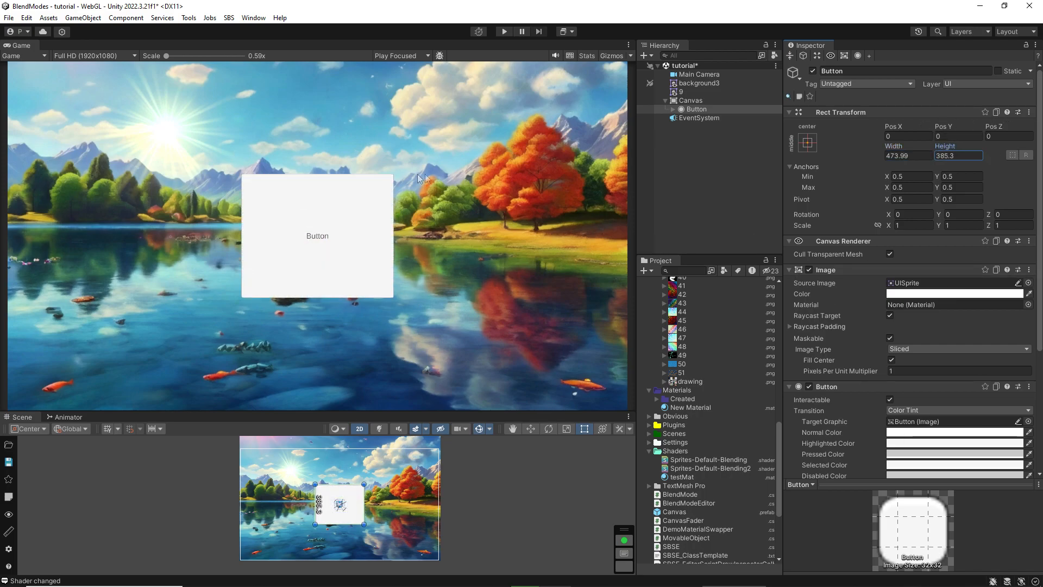
- Change the button's transition to Sprite Swap and assign image 1 as its source image
{"action": "scroll", "coordinate": [863, 326], "scroll_direction": "down", "scroll_amount": 3}
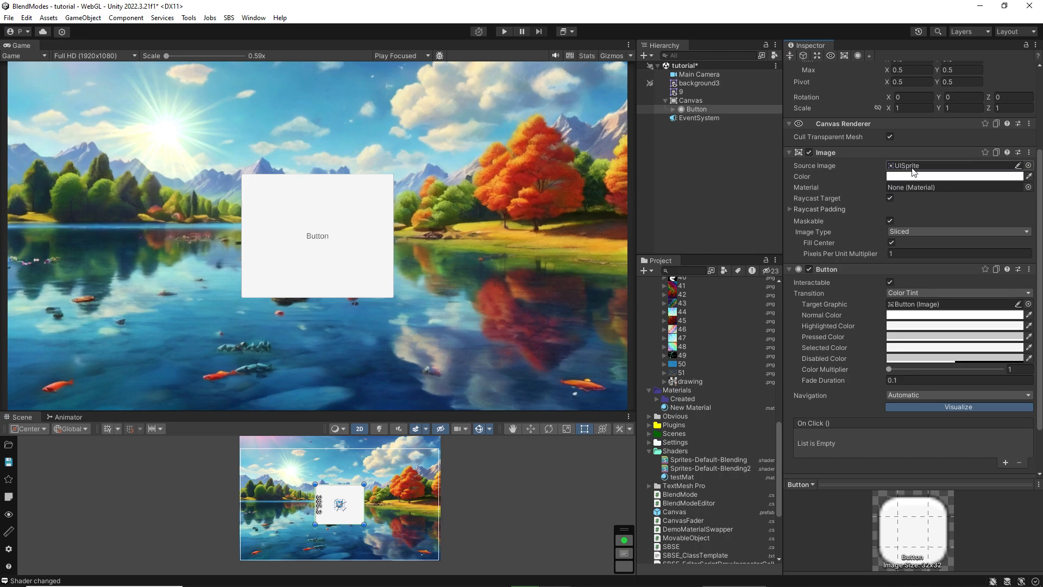
{"action": "left_click", "coordinate": [909, 293]}
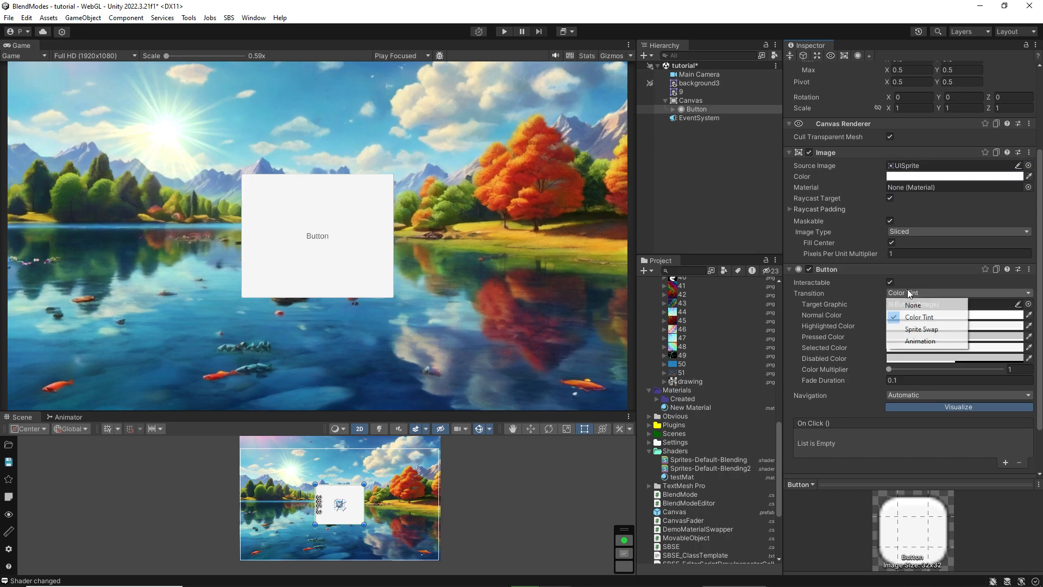
{"action": "left_click", "coordinate": [915, 331]}
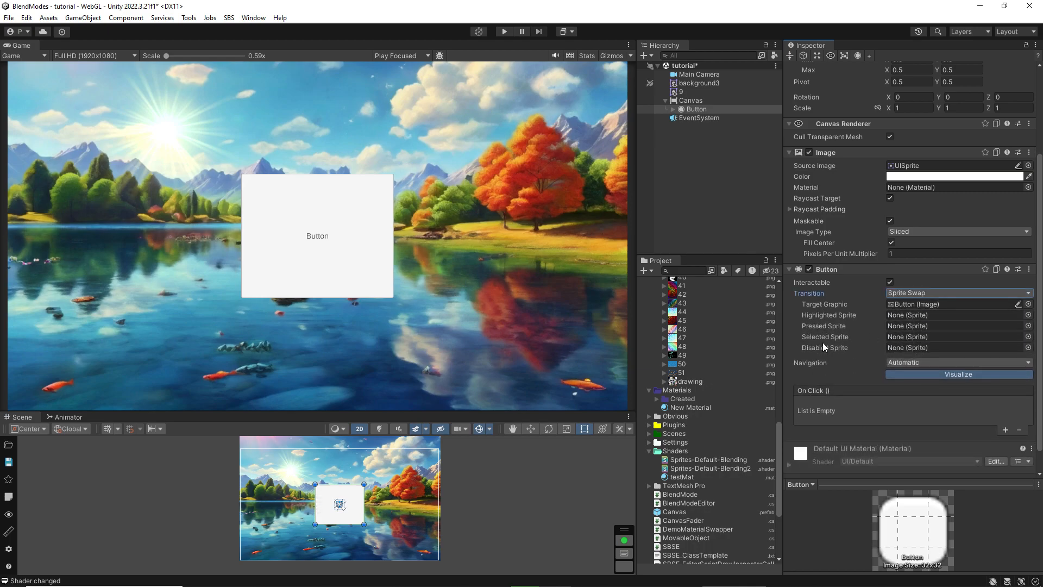
{"action": "scroll", "coordinate": [683, 370], "scroll_direction": "up", "scroll_amount": 4}
{"action": "scroll", "coordinate": [682, 369], "scroll_direction": "up", "scroll_amount": 12}
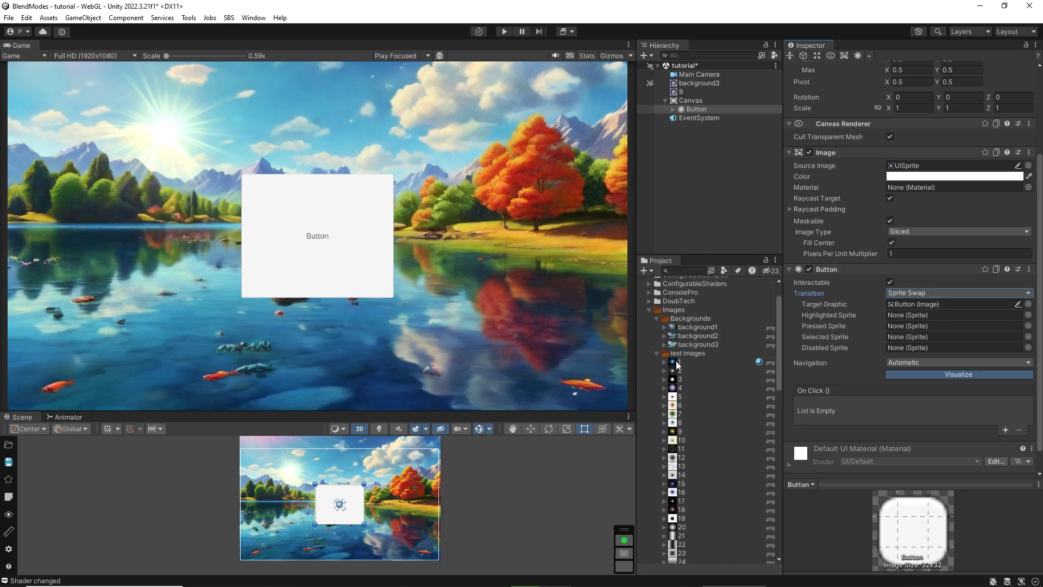
{"action": "scroll", "coordinate": [676, 361], "scroll_direction": "down", "scroll_amount": 1}
{"action": "left_click_drag", "start_coordinate": [676, 328], "coordinate": [913, 167]}
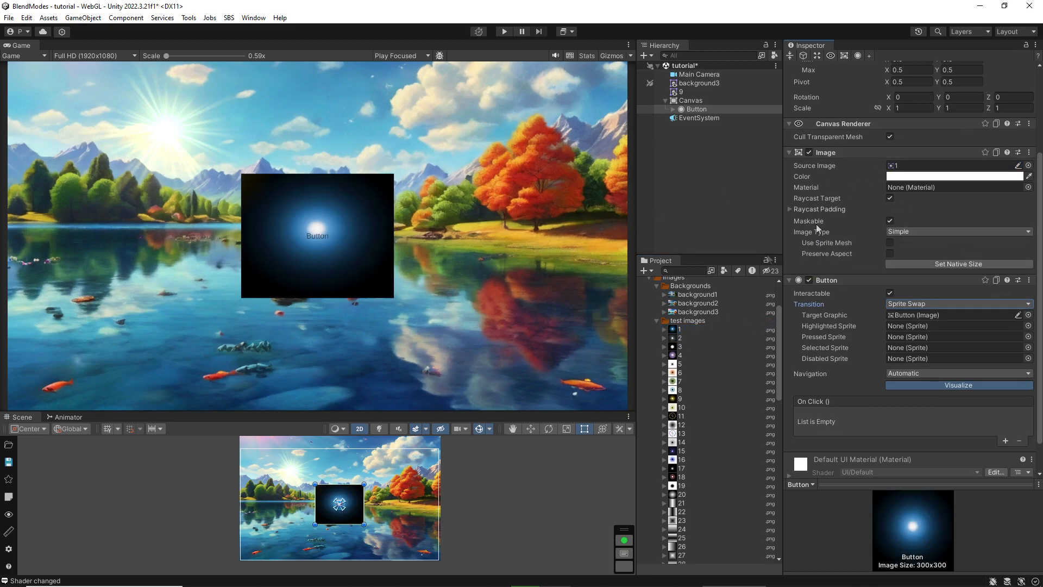
- Assign image 4 as the button's highlighted sprite, 9 as pressed, 15 as selected and 18 as disabled
{"action": "left_click_drag", "start_coordinate": [674, 359], "coordinate": [910, 327]}
{"action": "left_click_drag", "start_coordinate": [675, 402], "coordinate": [904, 337]}
{"action": "left_click", "coordinate": [677, 452]}
{"action": "left_click_drag", "start_coordinate": [676, 453], "coordinate": [902, 348]}
{"action": "left_click_drag", "start_coordinate": [679, 478], "coordinate": [916, 359]}
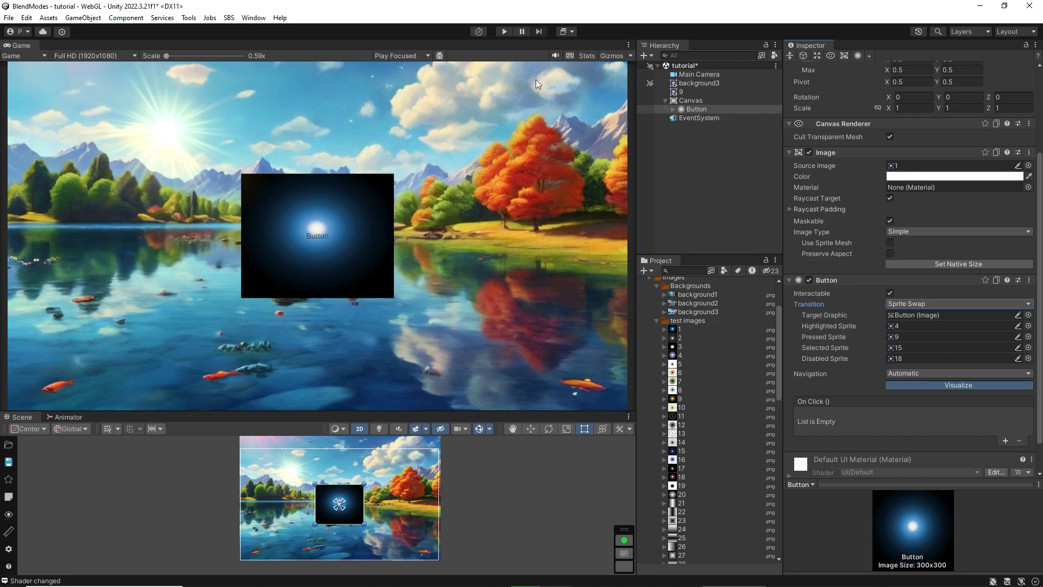
- Run the scene, test the button's sprite swapping on hover and selection, and stop playing
{"action": "left_click", "coordinate": [505, 31]}
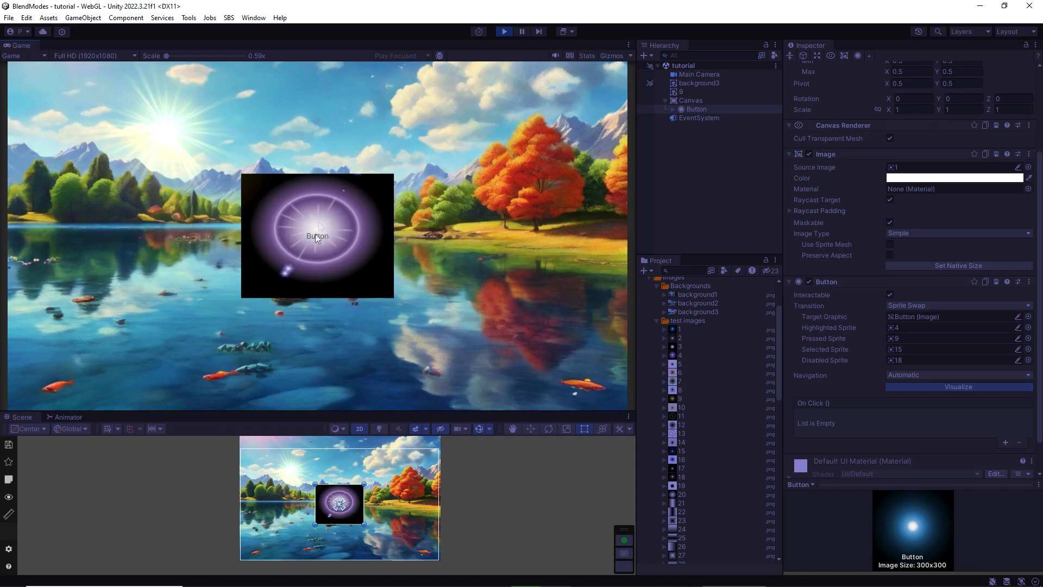
{"action": "left_click", "coordinate": [356, 273]}
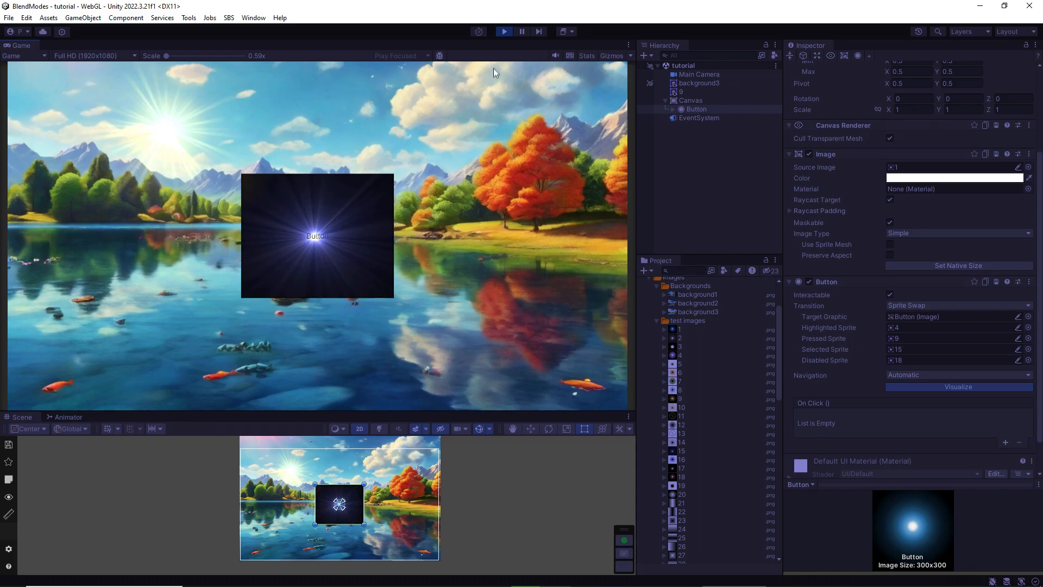
{"action": "left_click", "coordinate": [503, 32]}
{"action": "scroll", "coordinate": [884, 209], "scroll_direction": "up", "scroll_amount": 3}
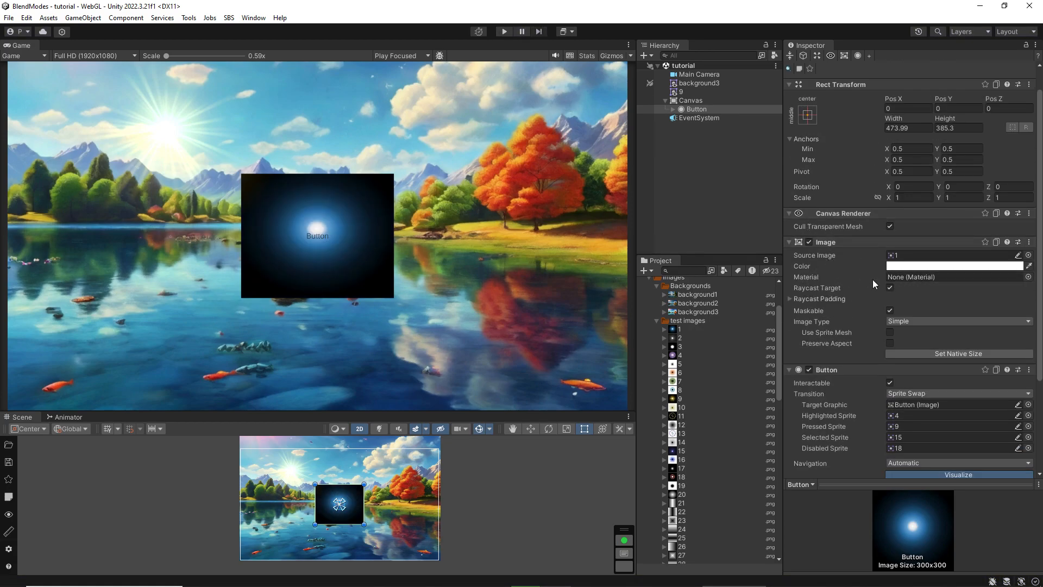
{"action": "scroll", "coordinate": [709, 365], "scroll_direction": "down", "scroll_amount": 3}
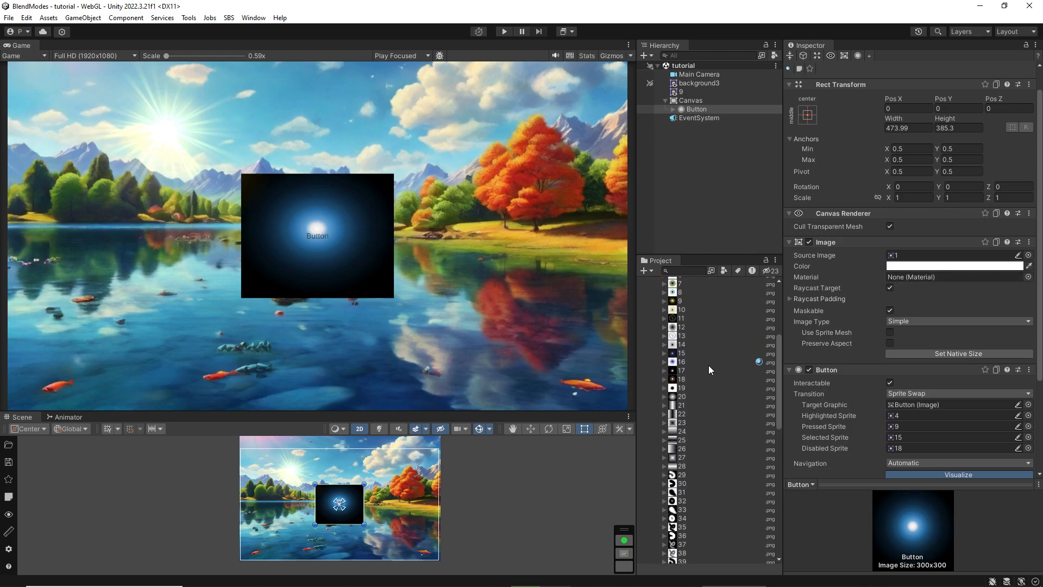
{"action": "scroll", "coordinate": [721, 397], "scroll_direction": "up", "scroll_amount": 9}
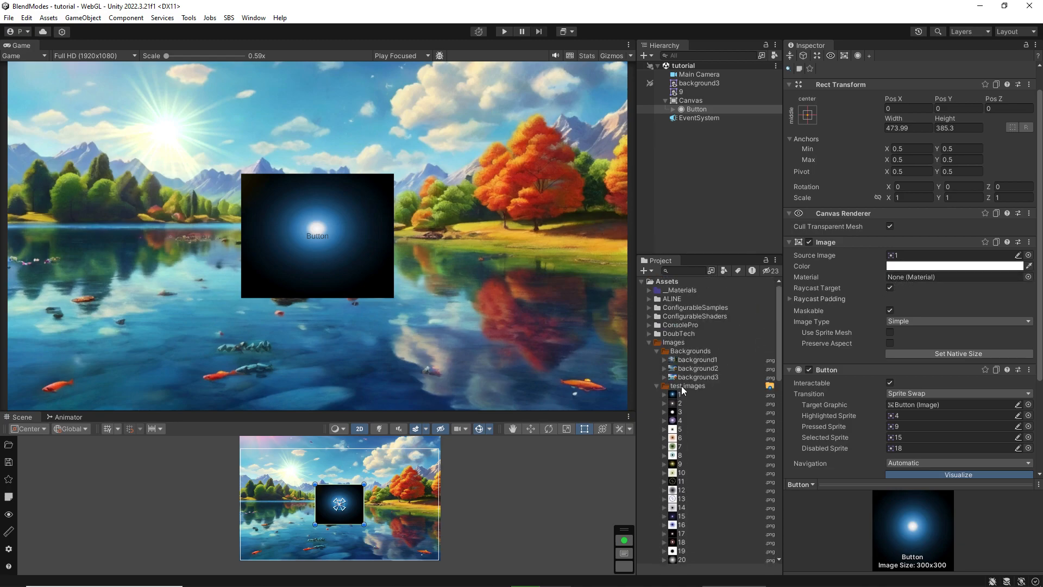
- Set the BlendOp of New Material to Add and assign that material to the button's Image component
{"action": "left_click", "coordinate": [650, 343]}
{"action": "left_click", "coordinate": [685, 368]}
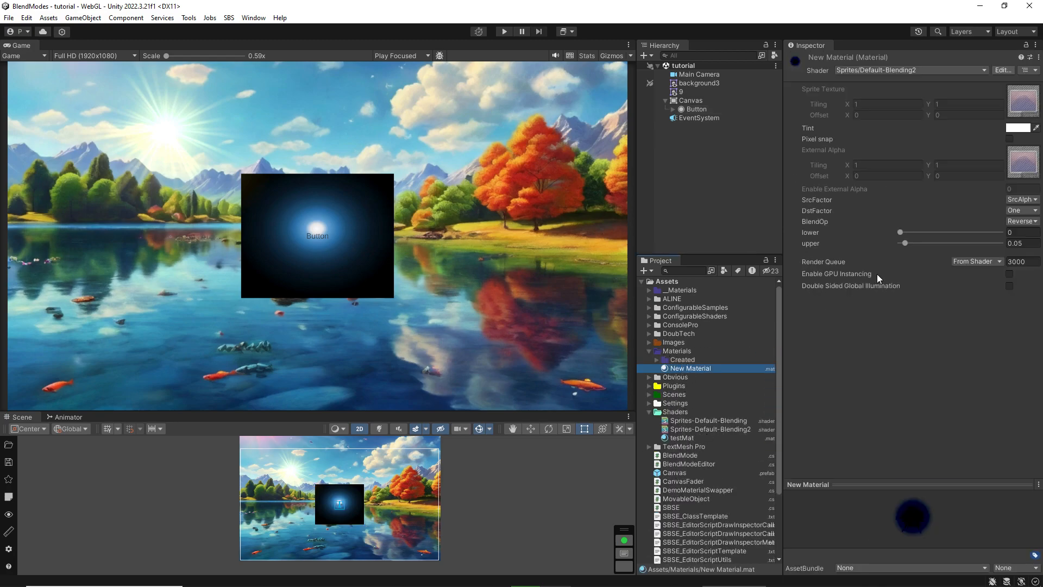
{"action": "left_click", "coordinate": [1023, 221]}
{"action": "left_click", "coordinate": [1004, 232]}
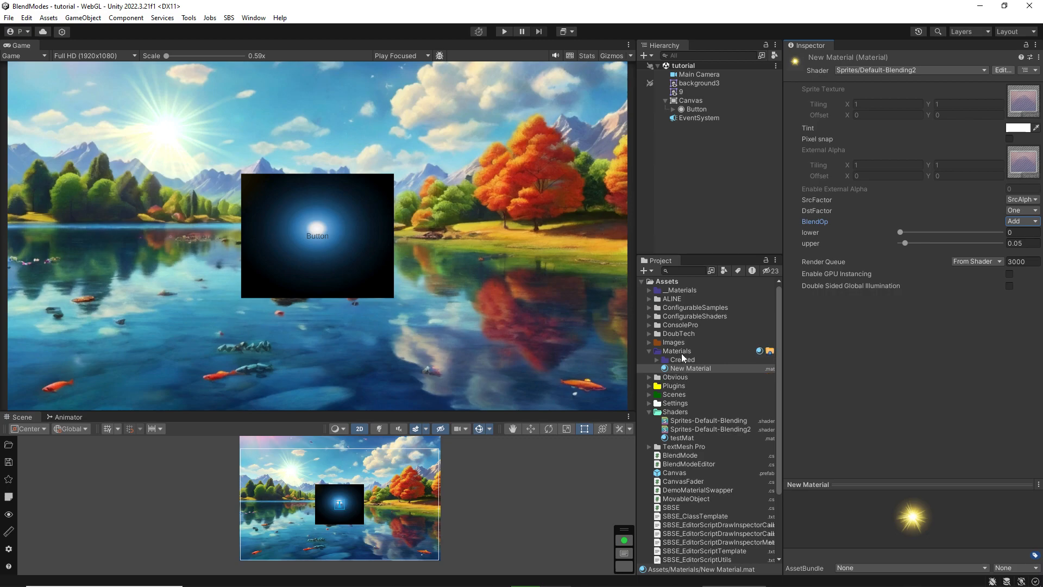
{"action": "left_click", "coordinate": [701, 110]}
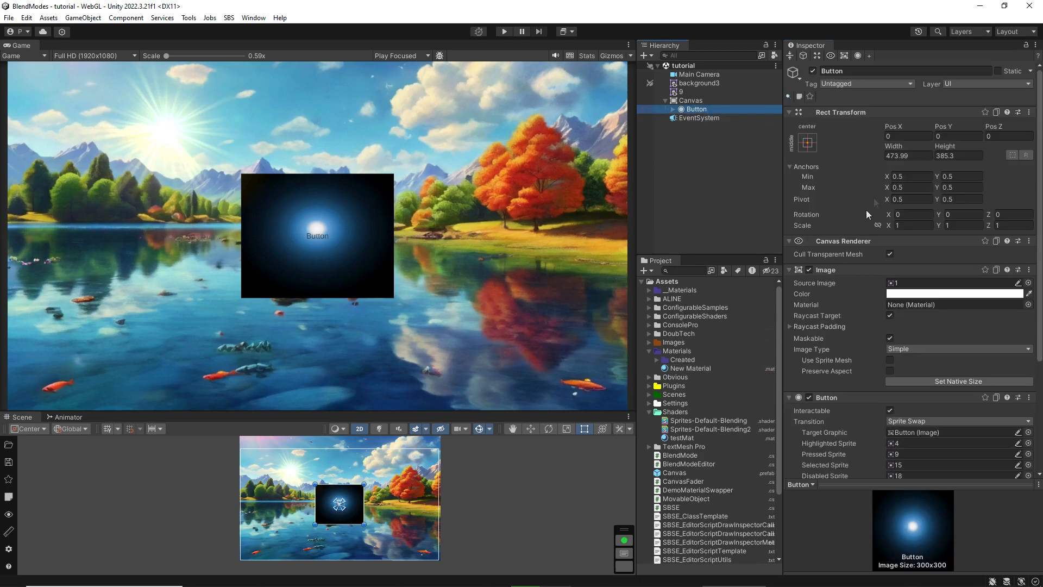
{"action": "left_click_drag", "start_coordinate": [677, 366], "coordinate": [920, 304]}
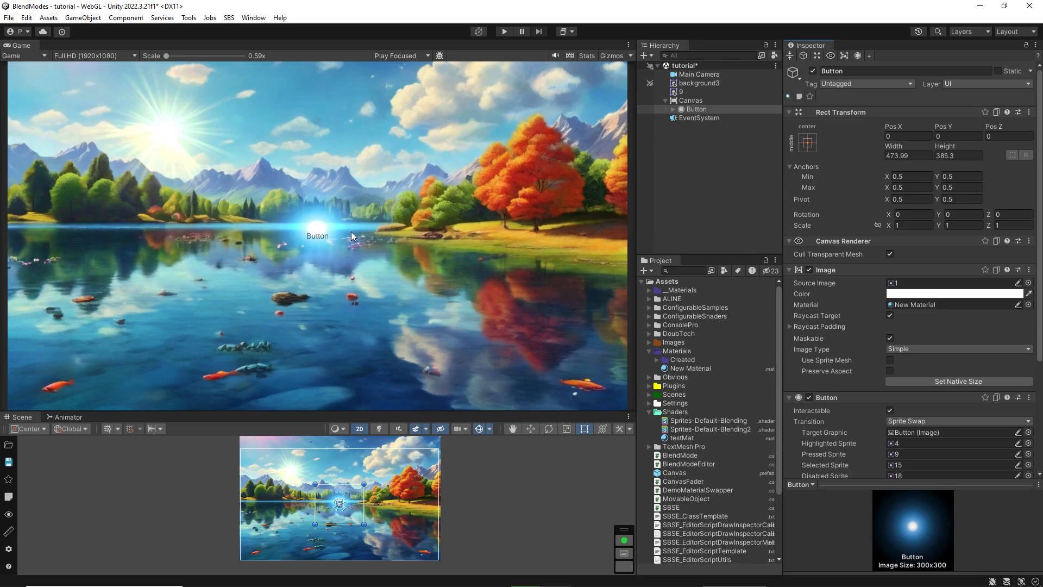
- Run the scene, test the blended button's sprite swapping by selecting and deselecting it, and stop playing
{"action": "left_click", "coordinate": [505, 32]}
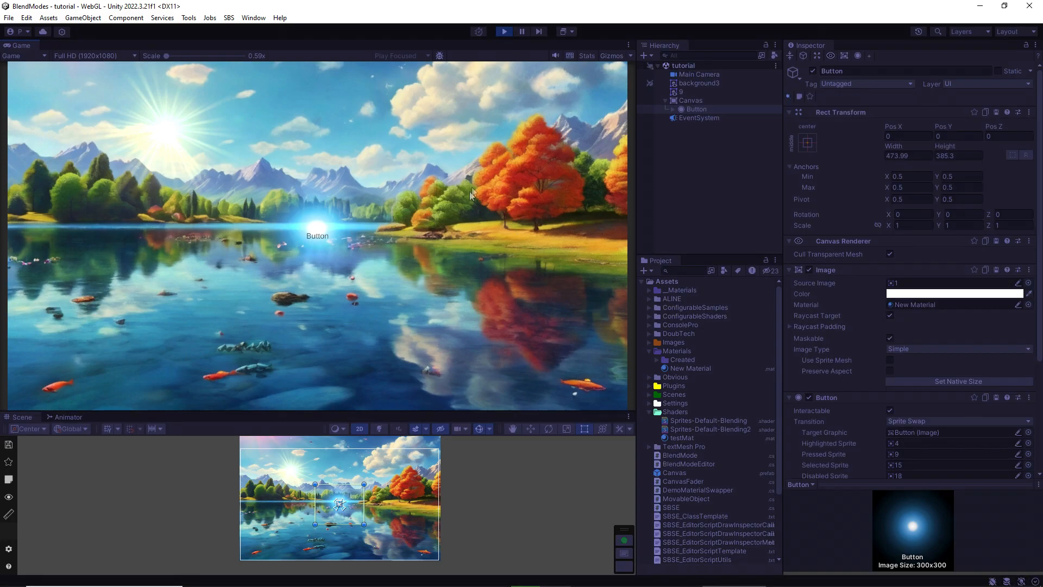
{"action": "left_click", "coordinate": [326, 237]}
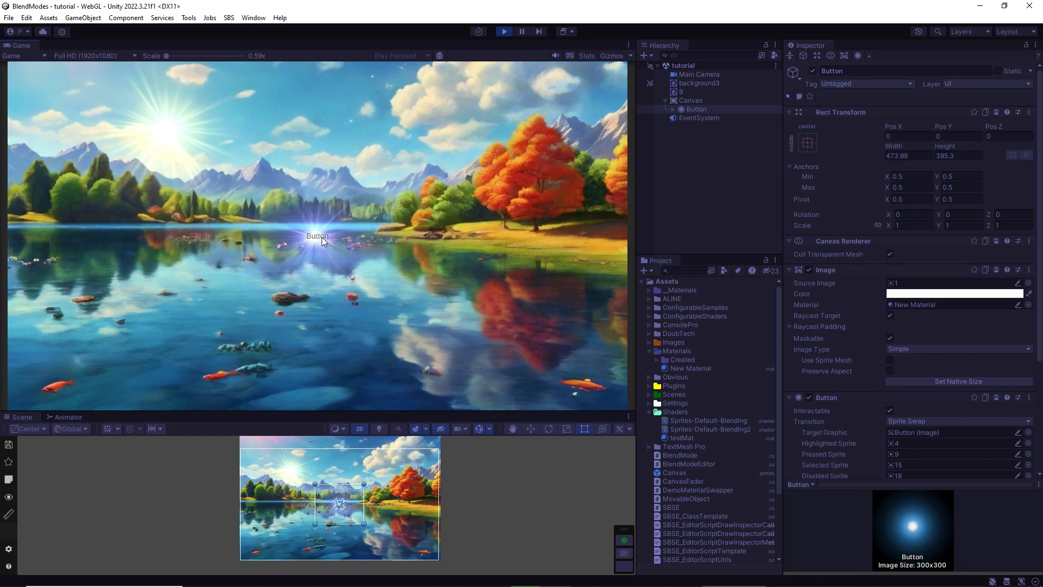
{"action": "left_click", "coordinate": [438, 295]}
{"action": "left_click", "coordinate": [327, 229]}
{"action": "left_click", "coordinate": [477, 251]}
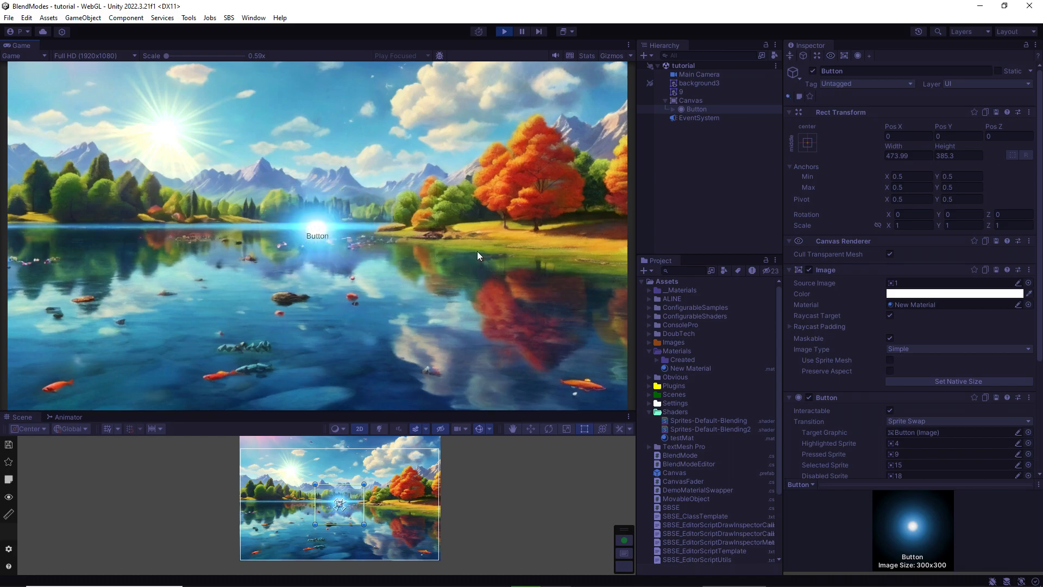
{"action": "left_click", "coordinate": [504, 31]}
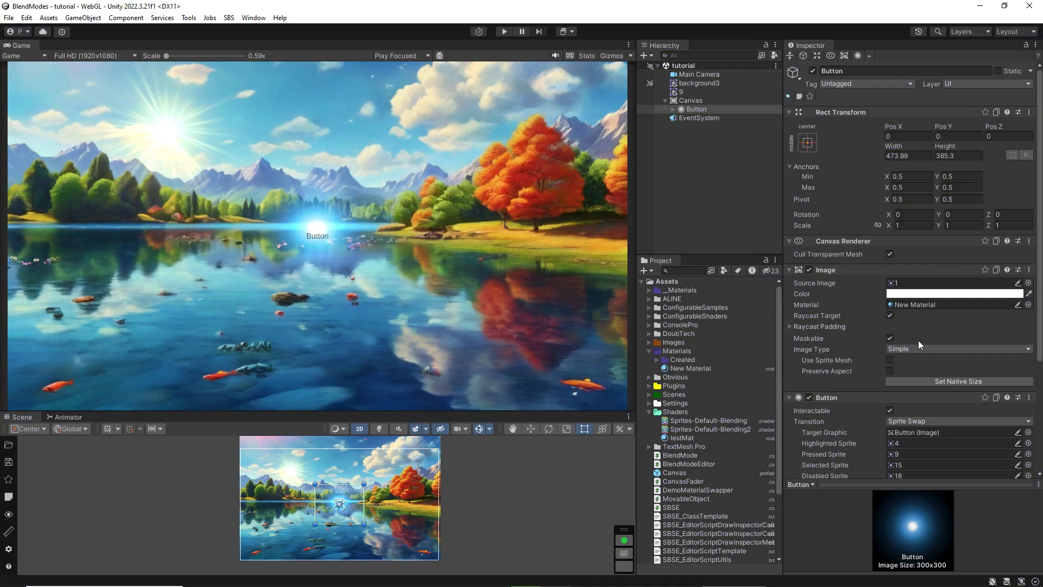
- Select the background3 sprite object in the scene
{"action": "left_click", "coordinate": [686, 84]}
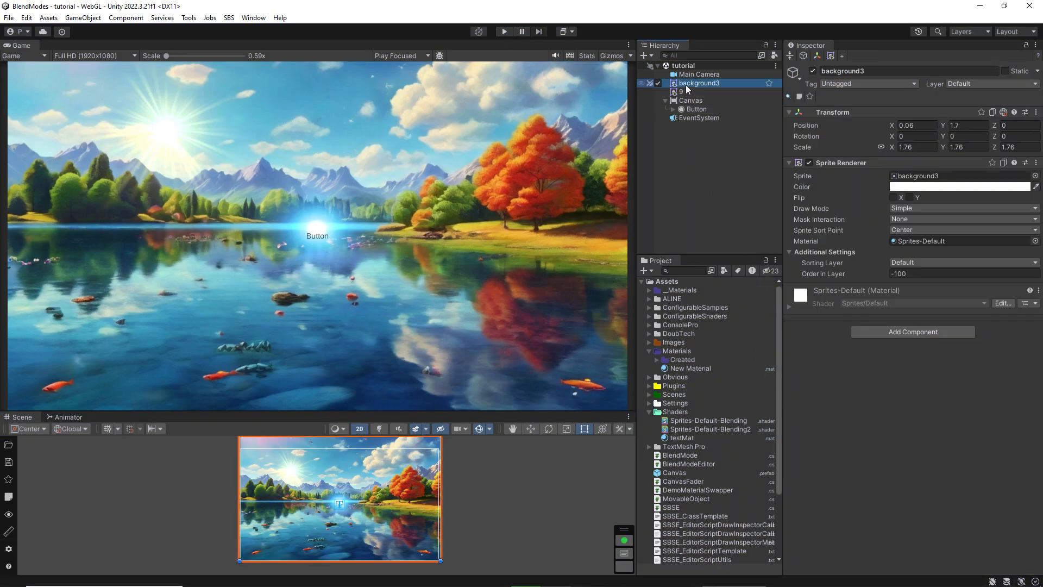